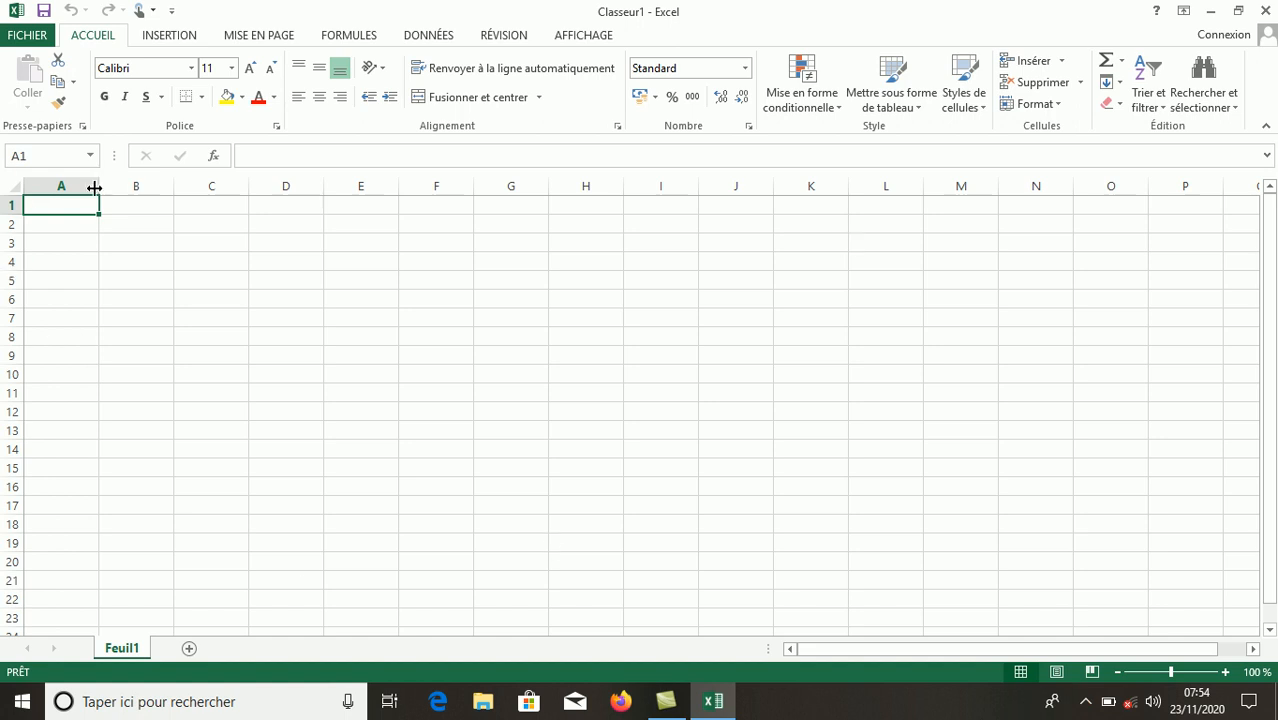
Widen columns A to D and enter the headings DESIGNATION in A1 and PRIX UNITAIRE in B1.
drag(94, 188, 378, 192)
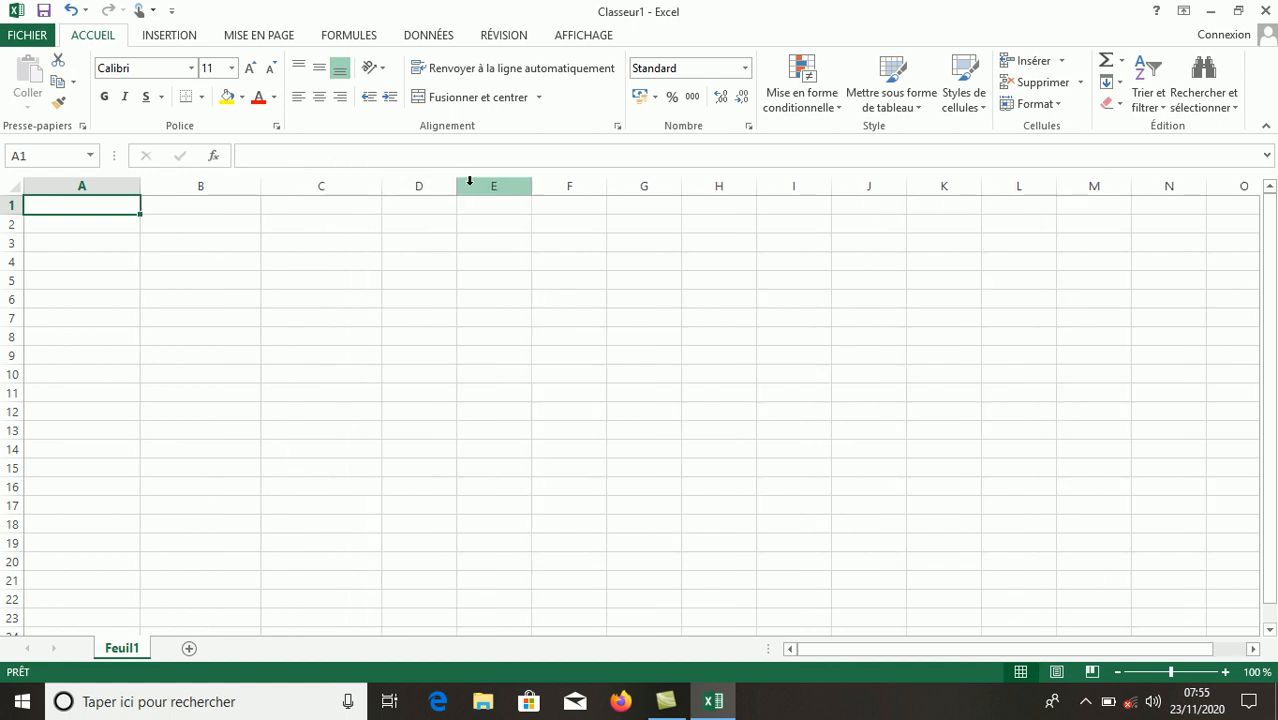
drag(458, 187, 490, 187)
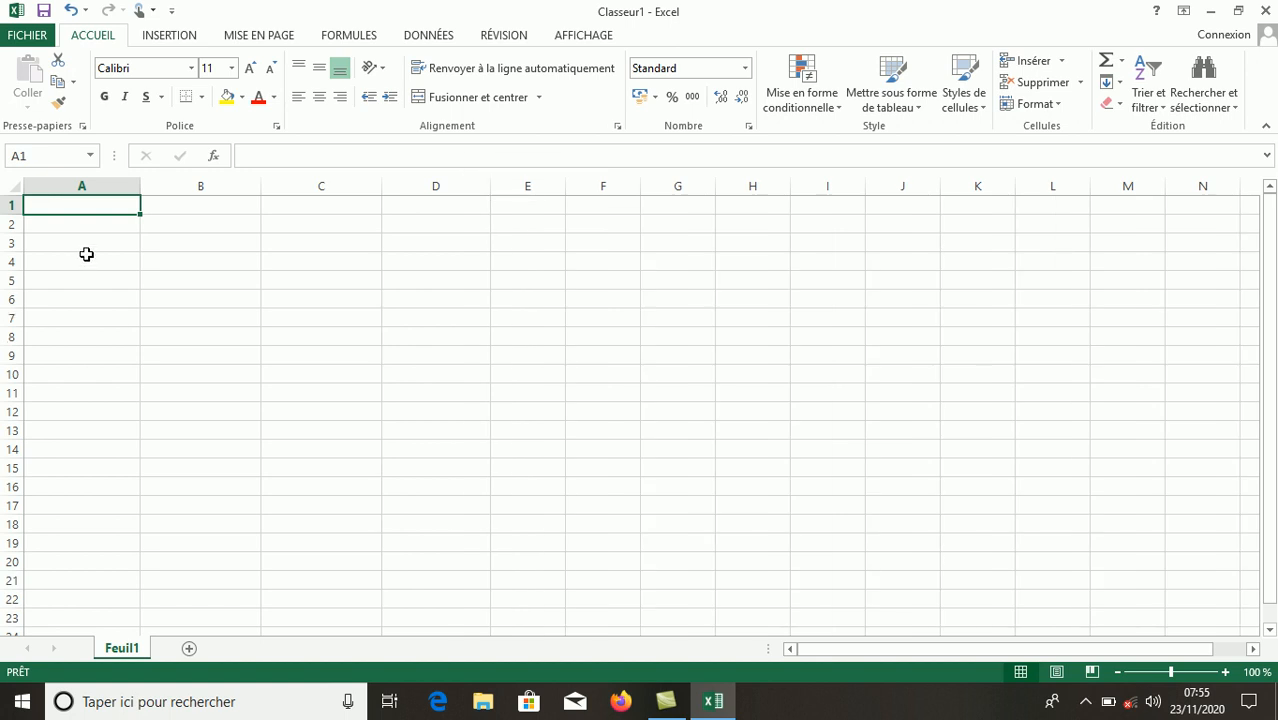
text(DESI)
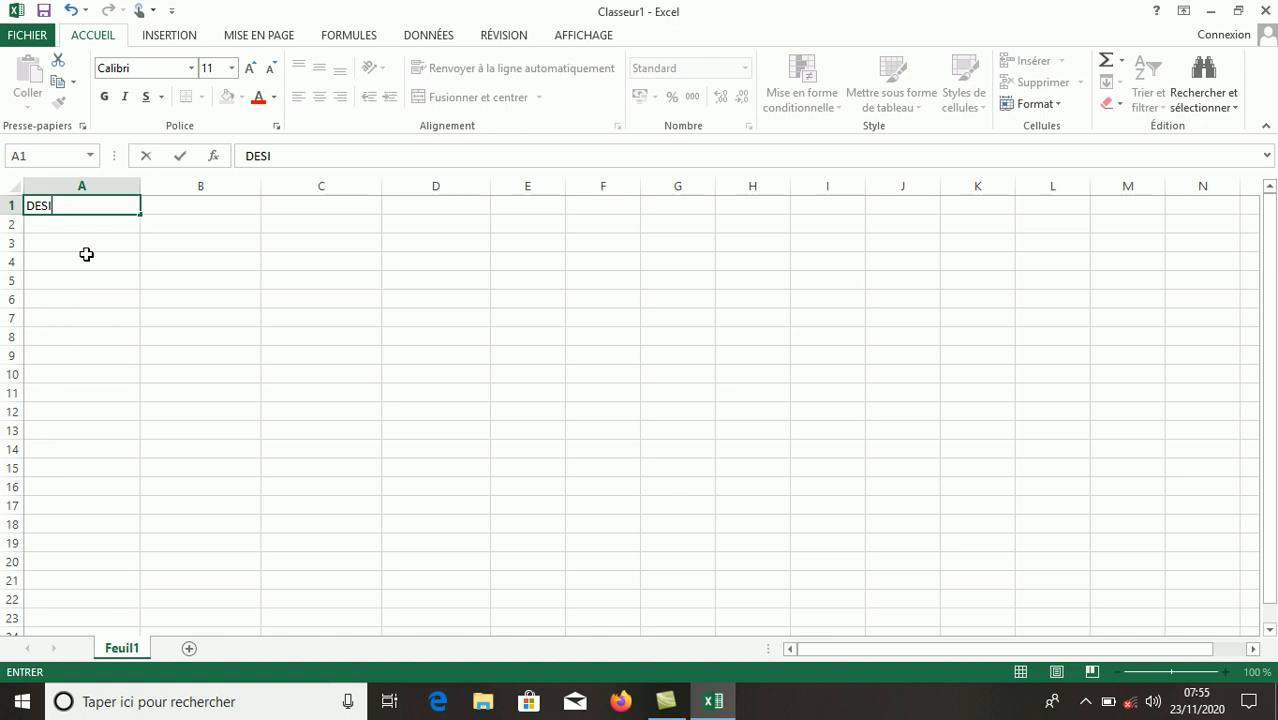
text(GNATION)
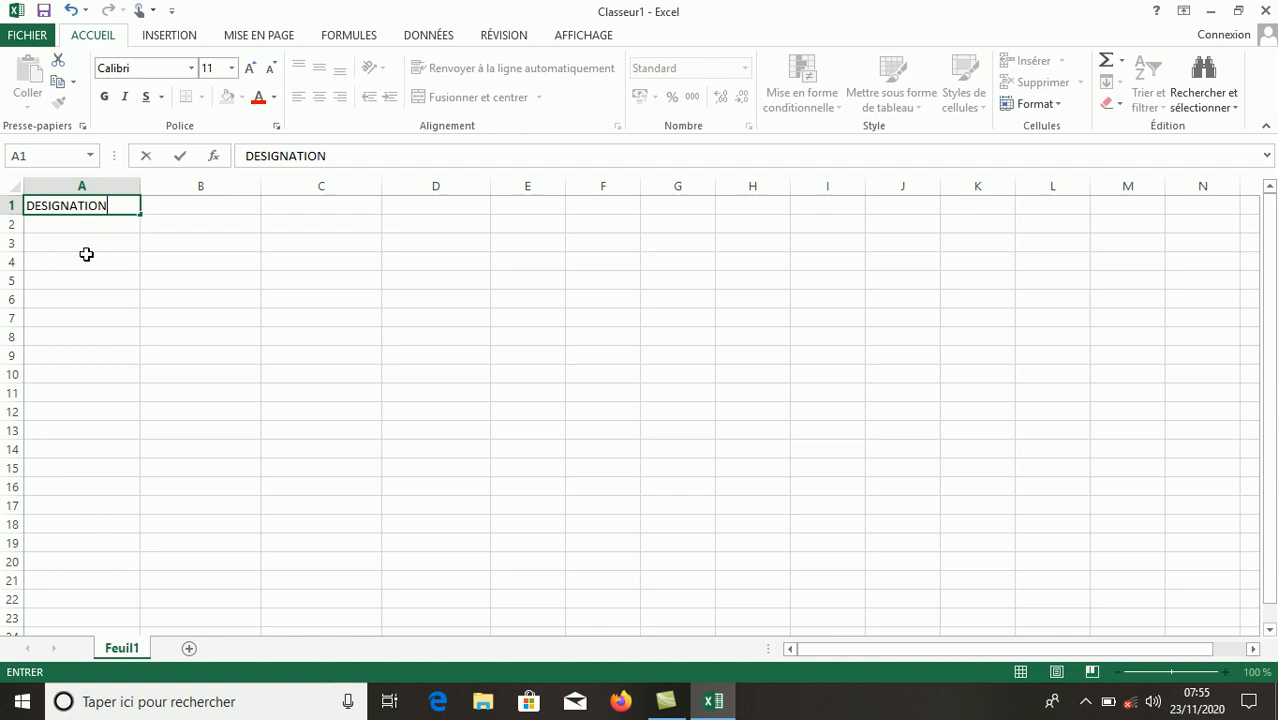
key(Tab)
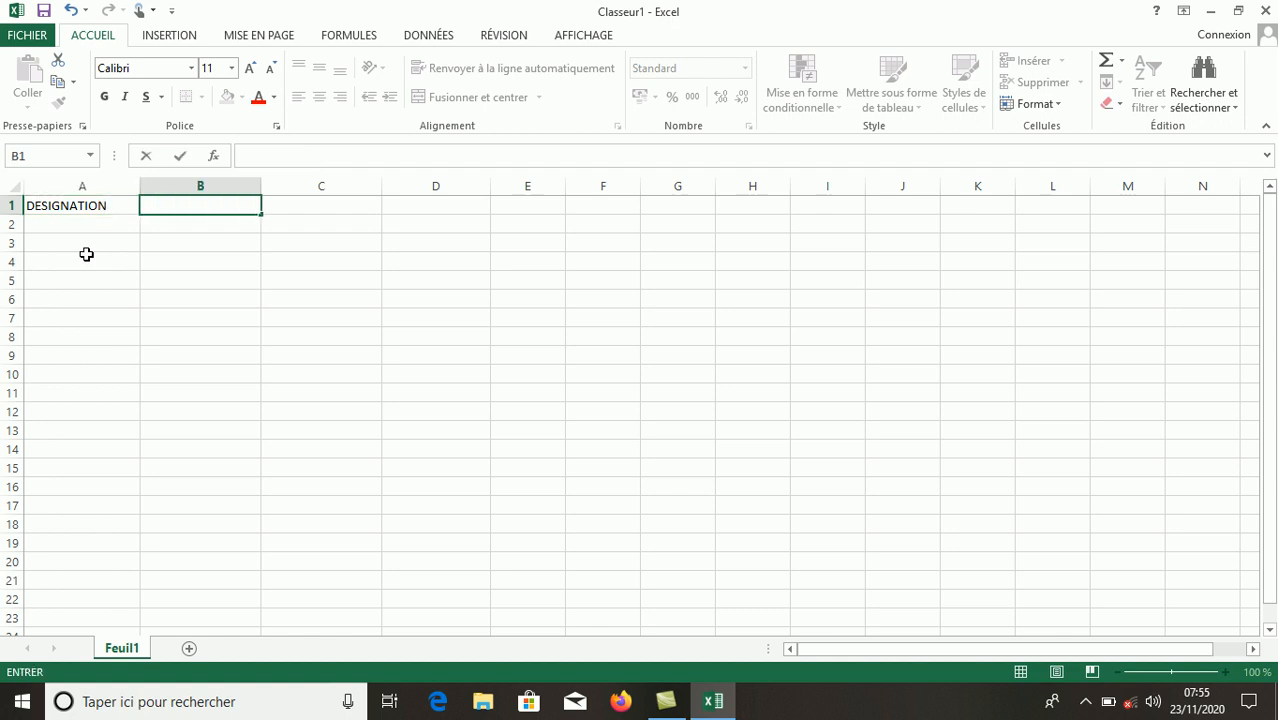
text(PRIX UNITAIRE)
key(Tab)
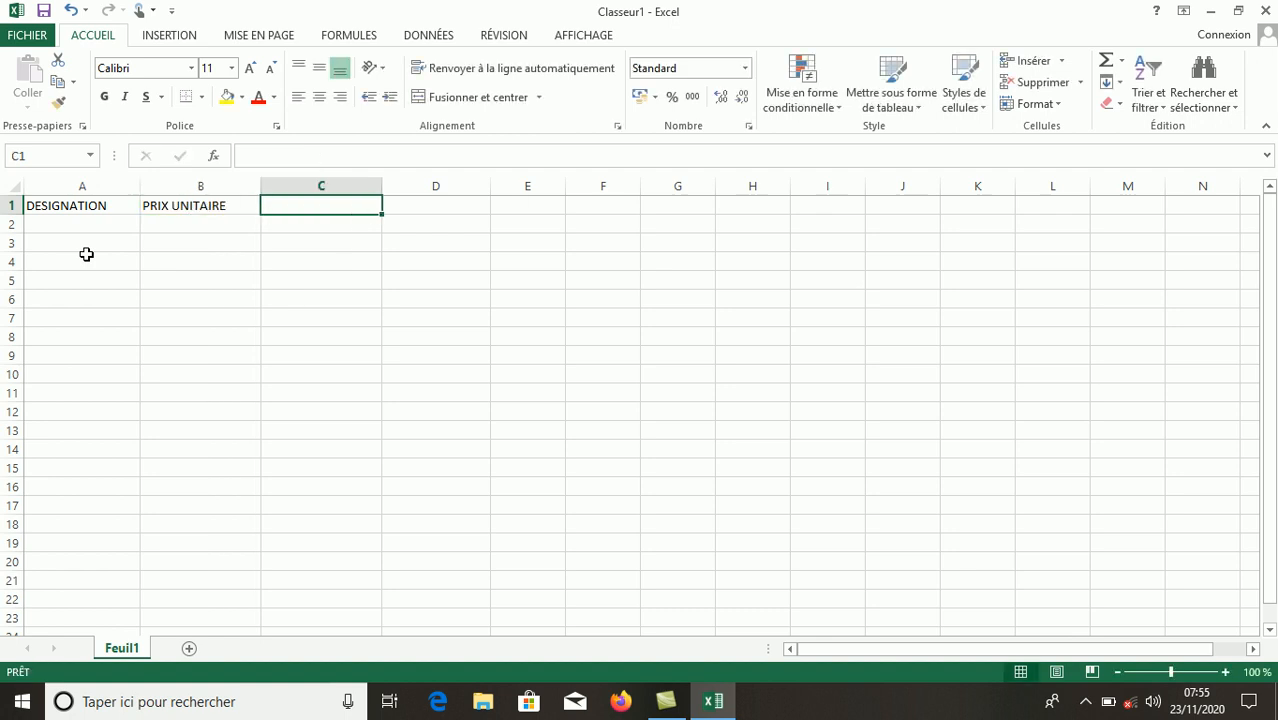
Enter the headings QUANTITE in C1 and TOTAL in D1.
text(QUANTI)
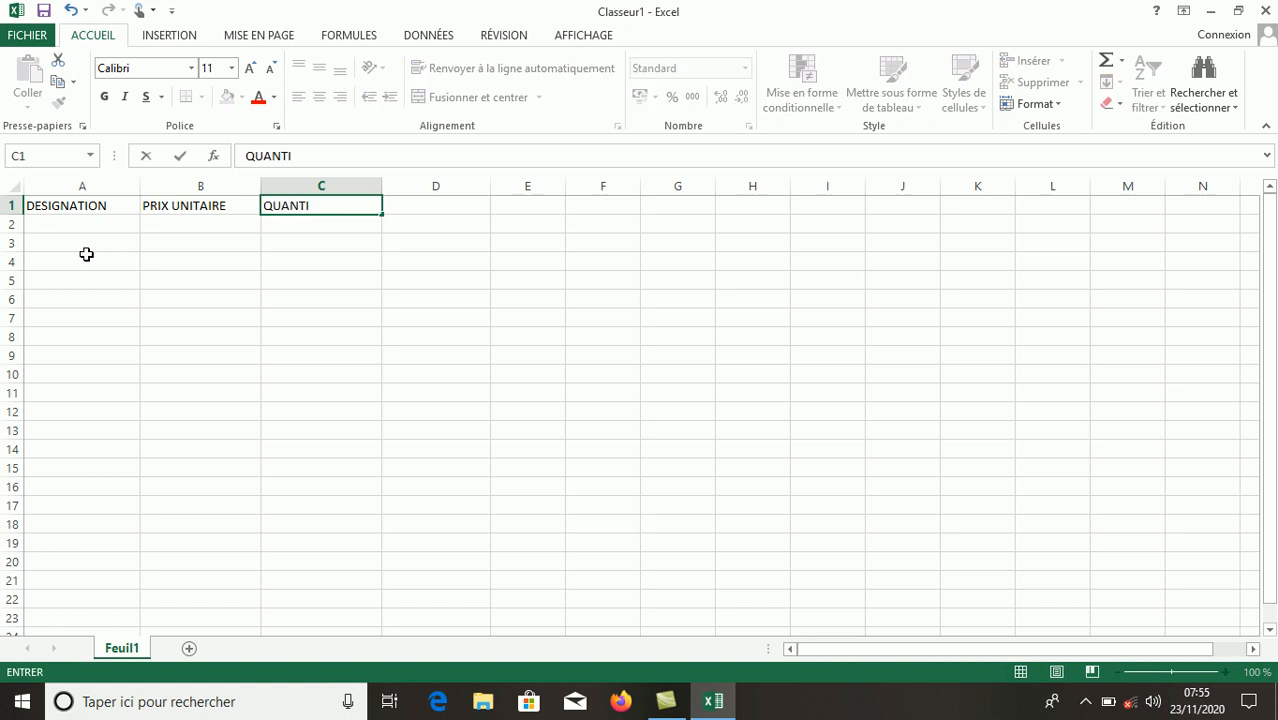
text(TE)
key(Tab)
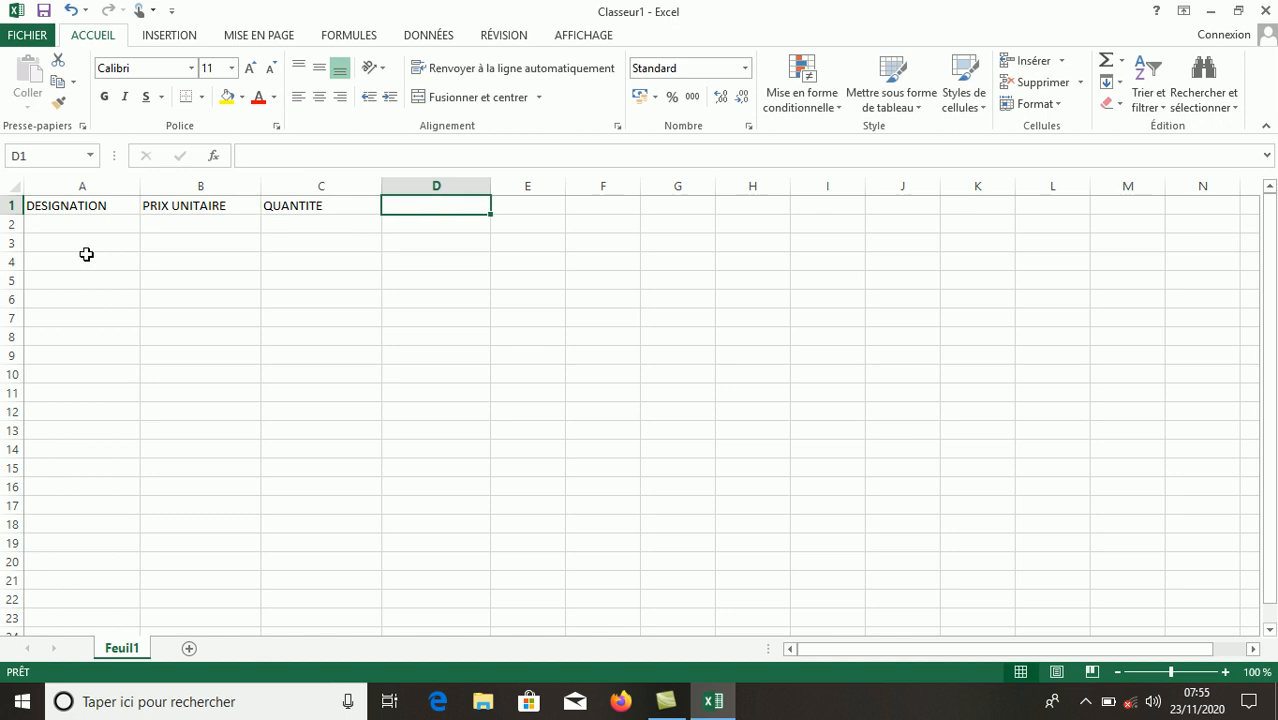
text(TO)
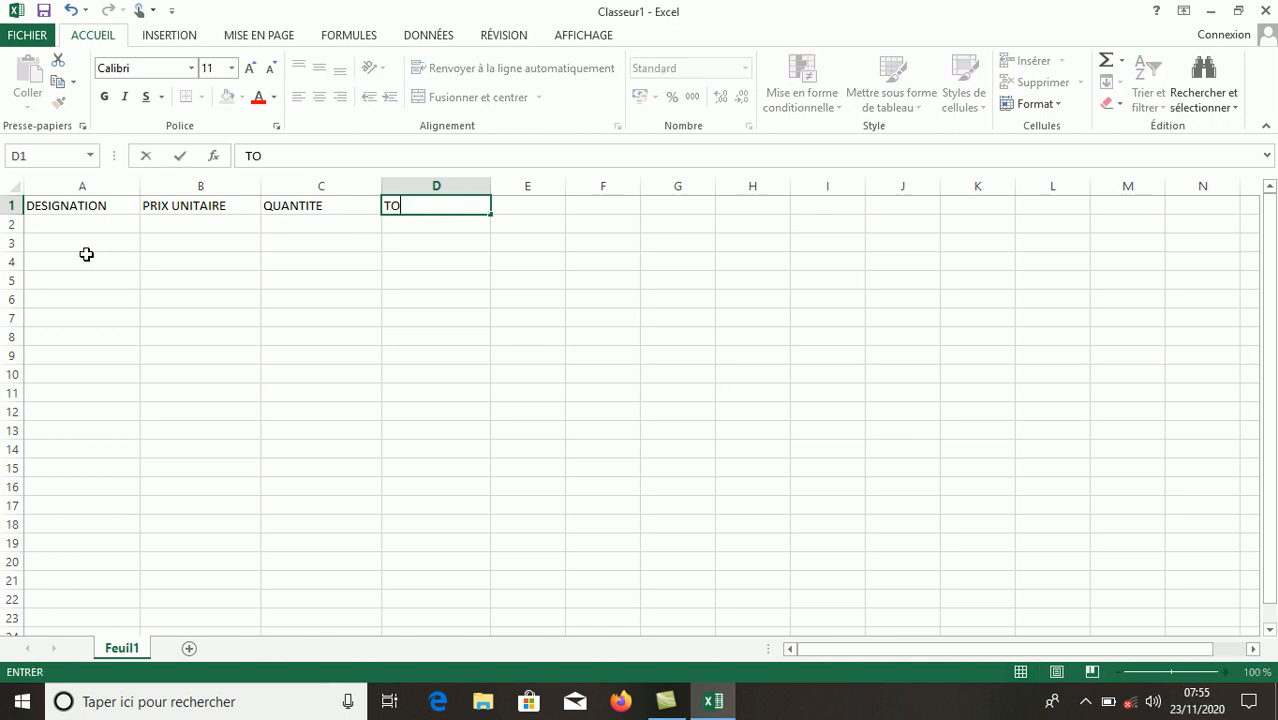
text(TAL)
key(Tab)
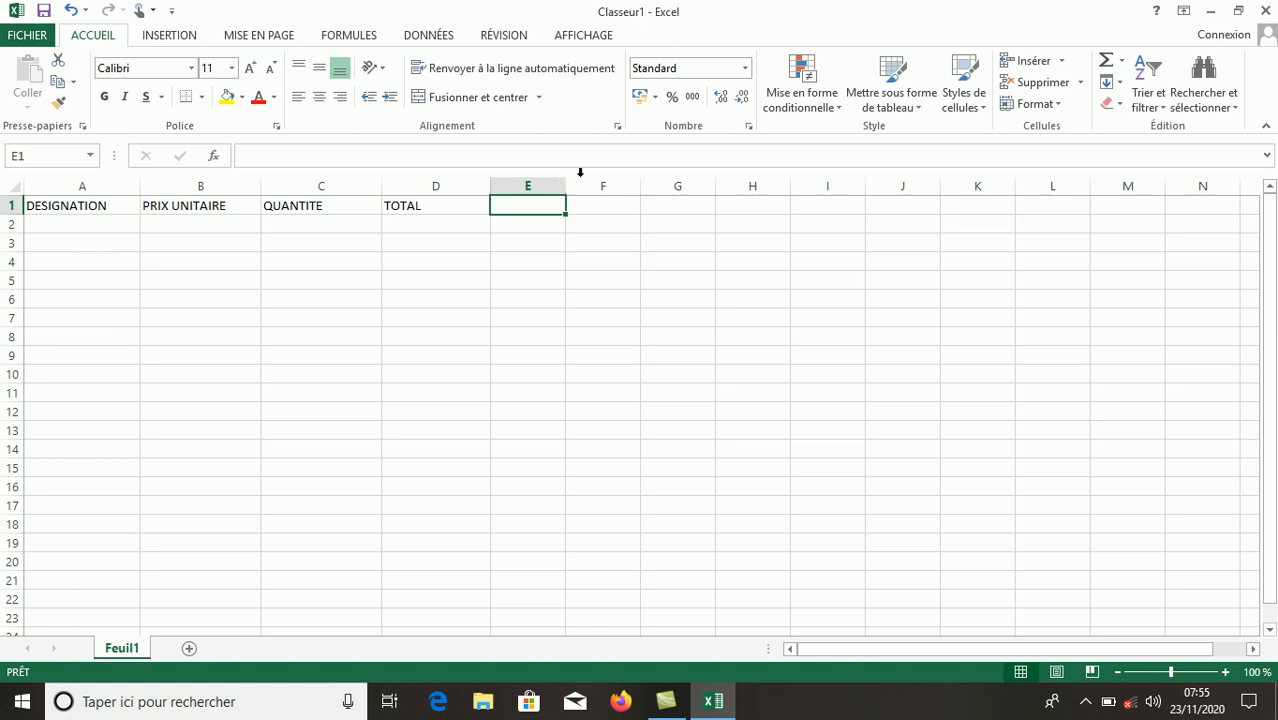
Widen column E slightly and enter the heading TOT GEN in E1.
drag(567, 182, 591, 182)
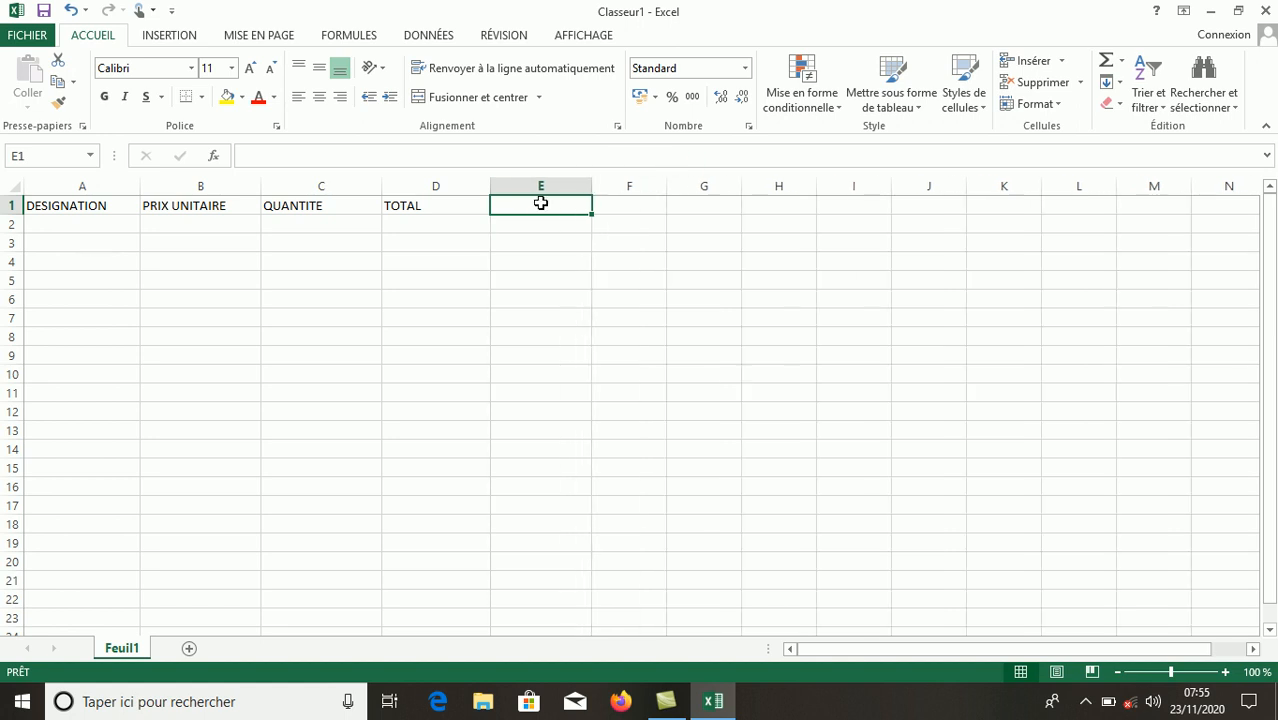
text(TOT )
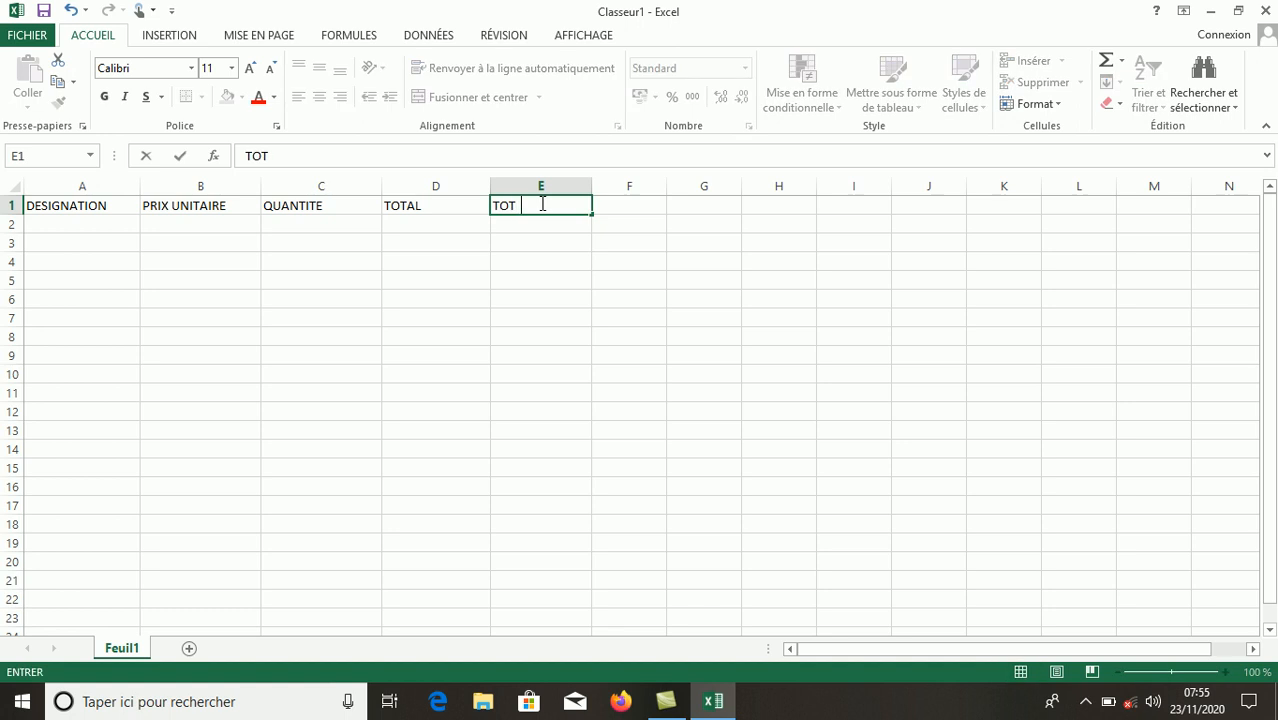
text( GEN)
drag(320, 262, 330, 312)
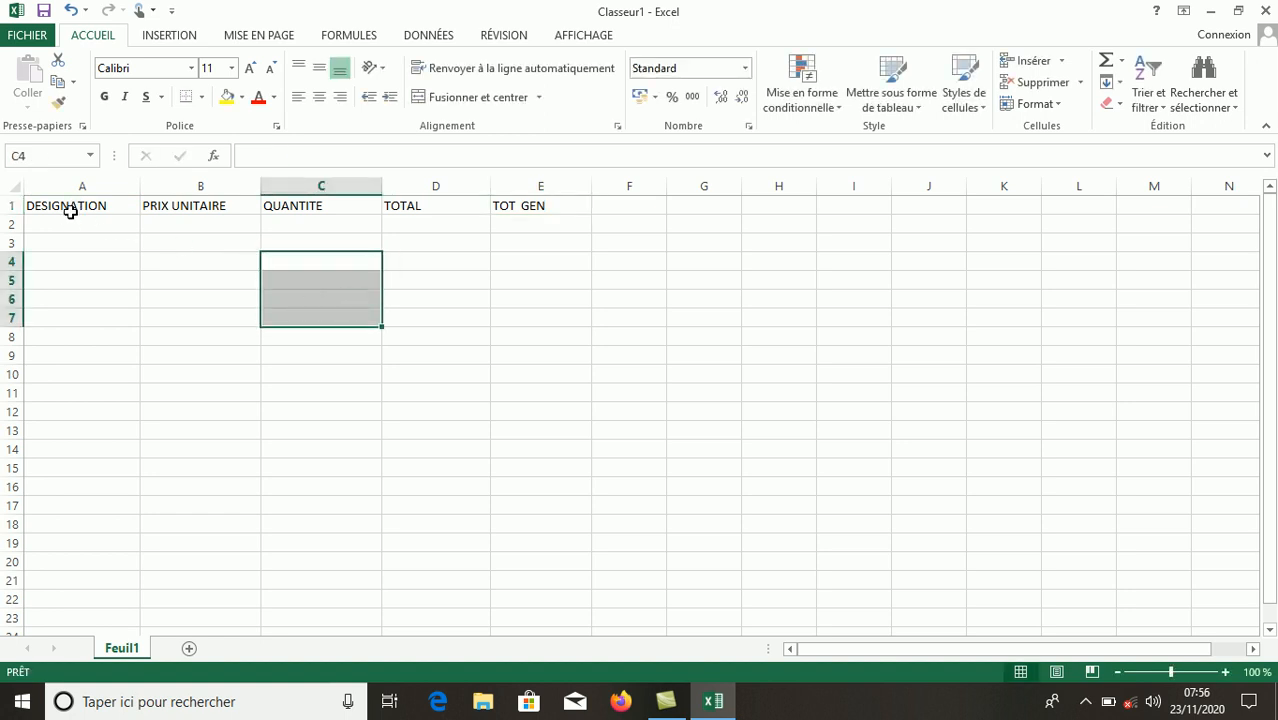
Apply all borders to the table range A1:E9.
click(157, 212)
click(93, 206)
drag(93, 206, 563, 355)
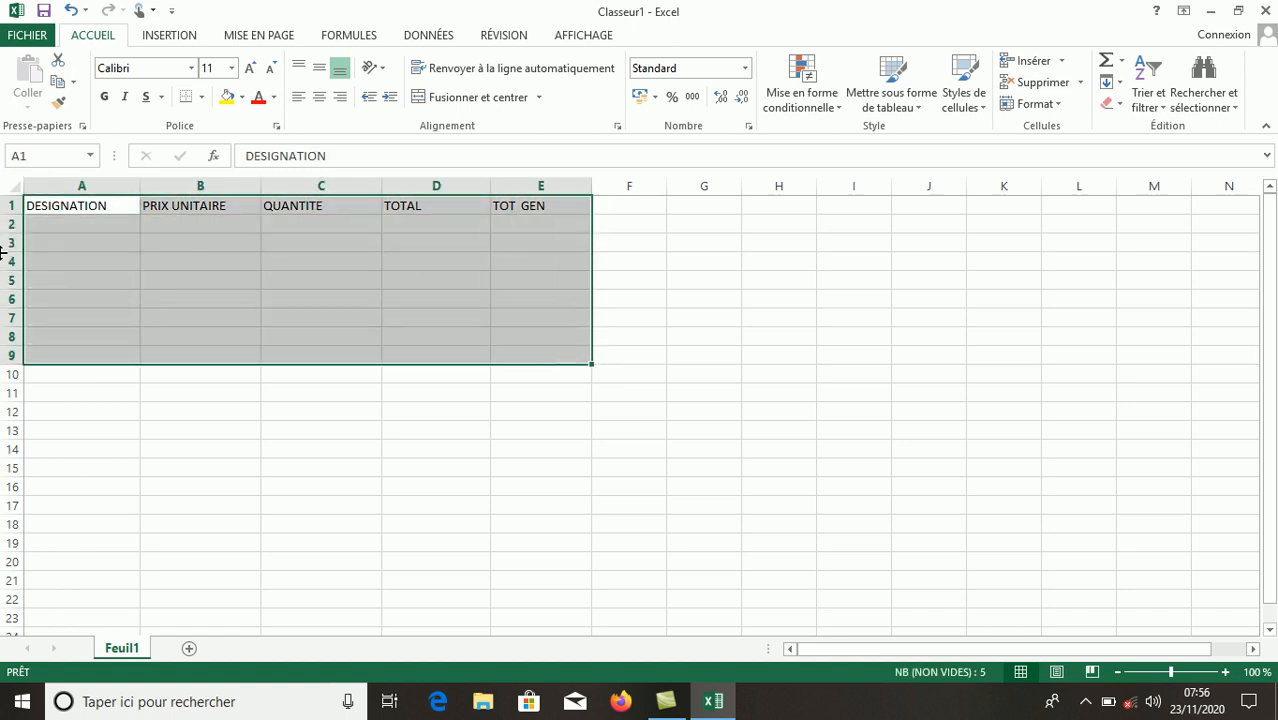
click(201, 97)
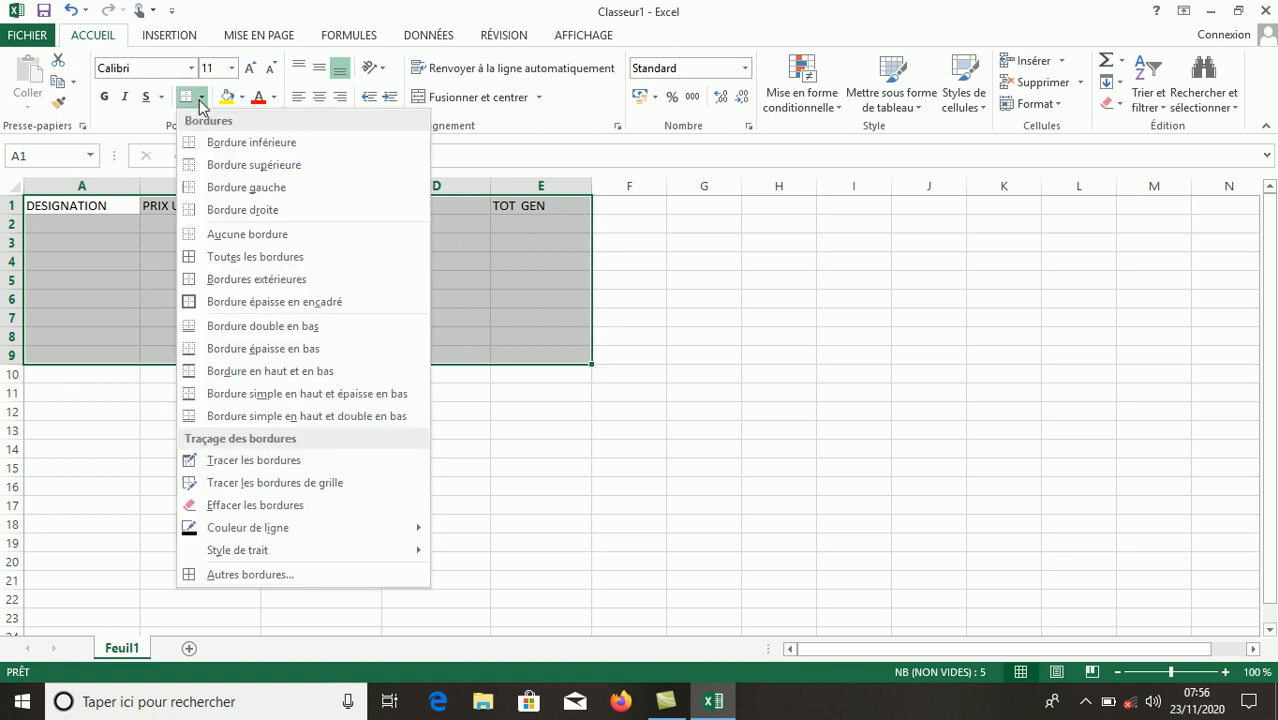
click(233, 256)
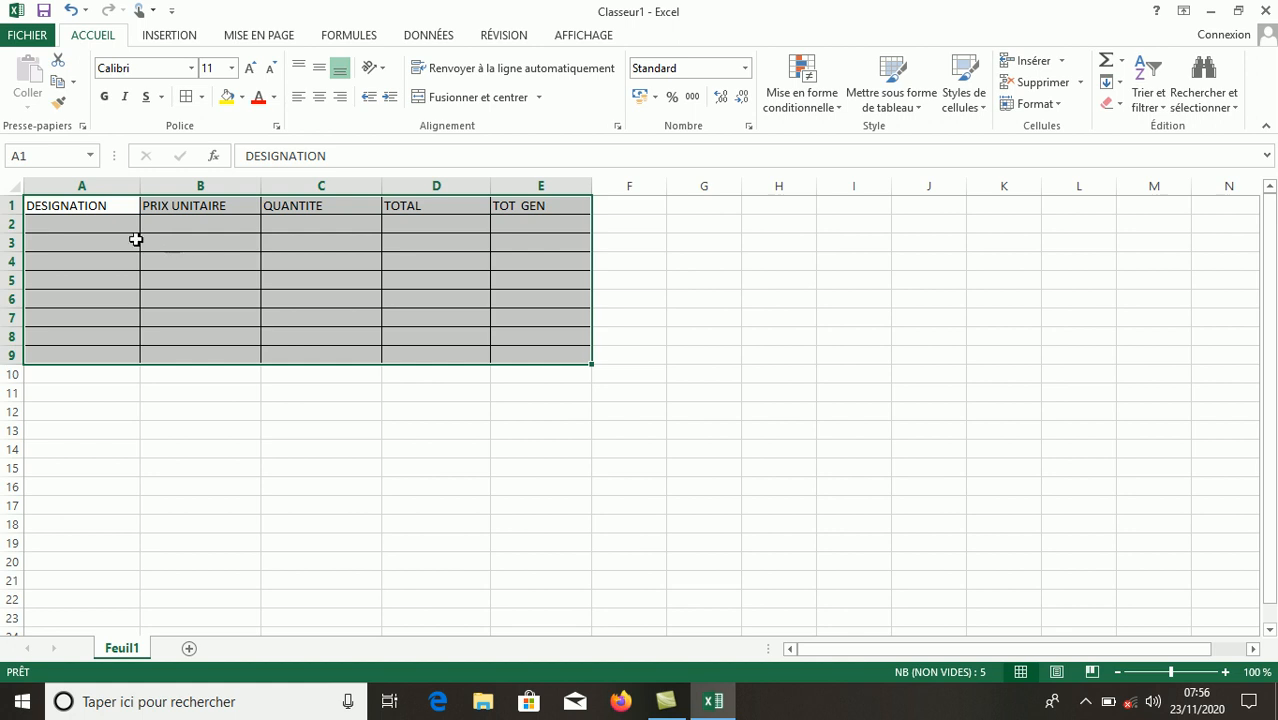
click(99, 224)
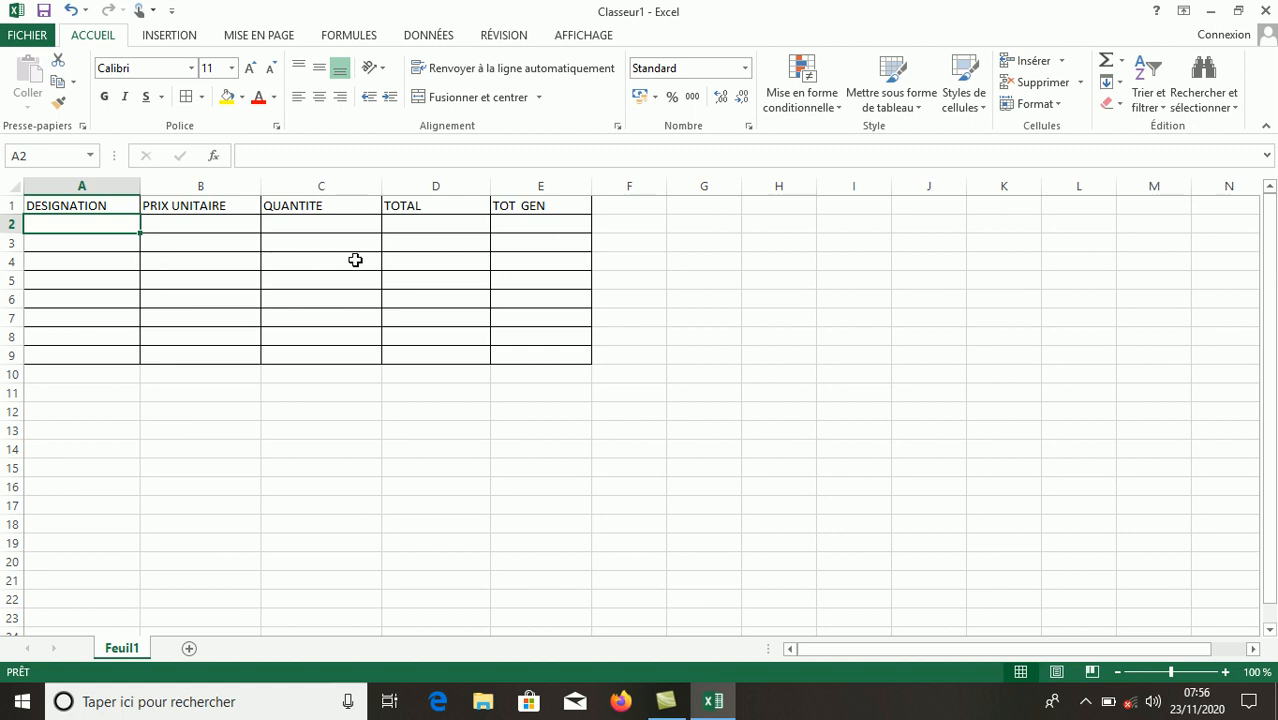
Rename the sheet containing the bordered table as FACTURE.
double_click(134, 650)
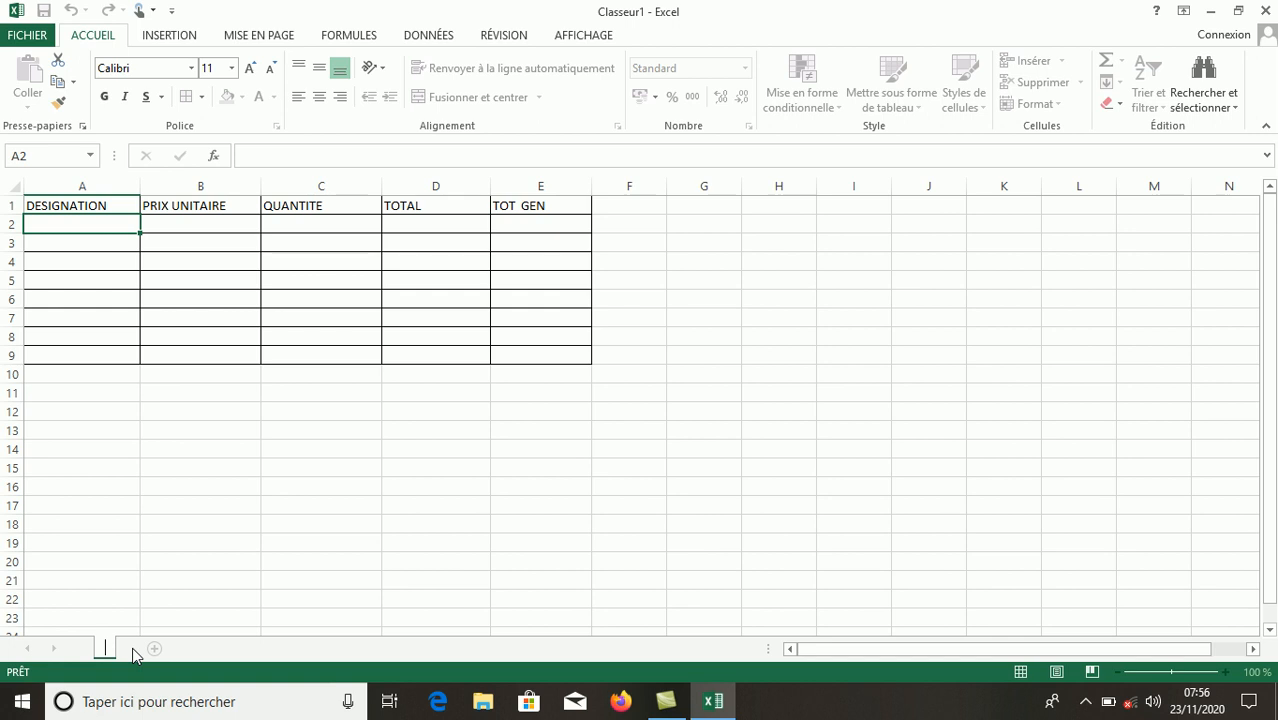
text(FACTURE)
key(Return)
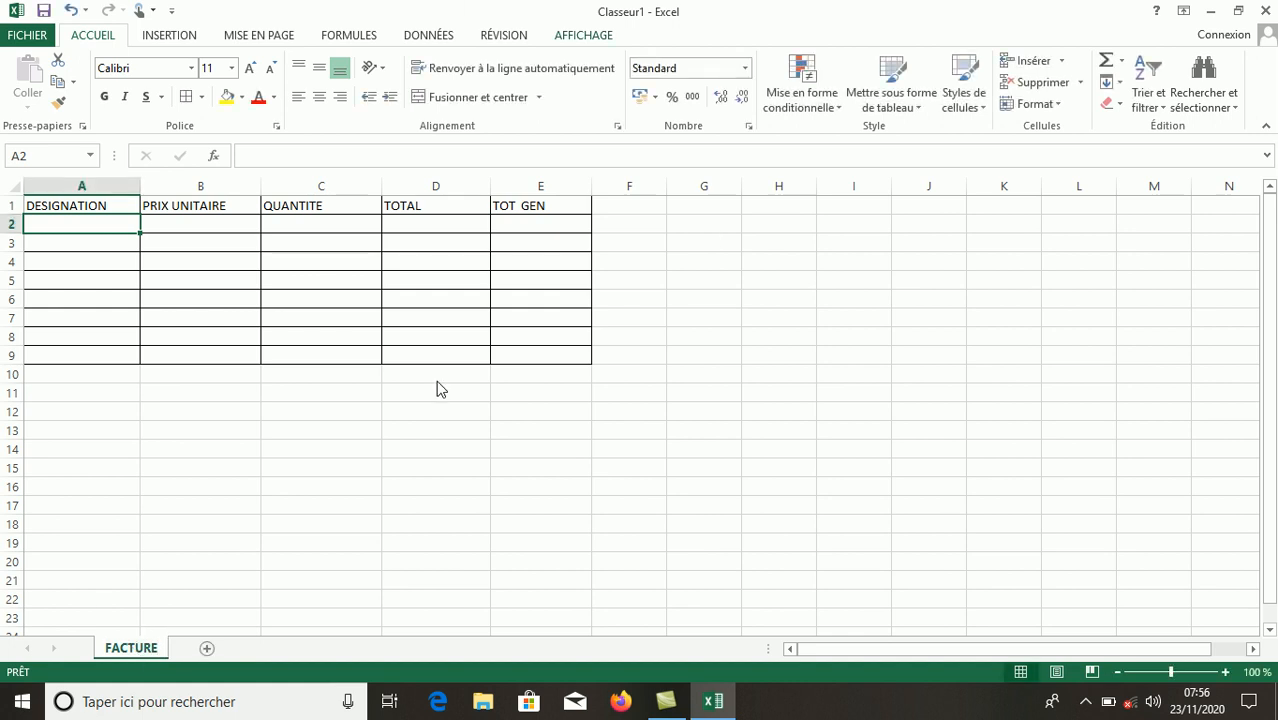
Add a second sheet to the workbook and name it STOCK.
click(207, 649)
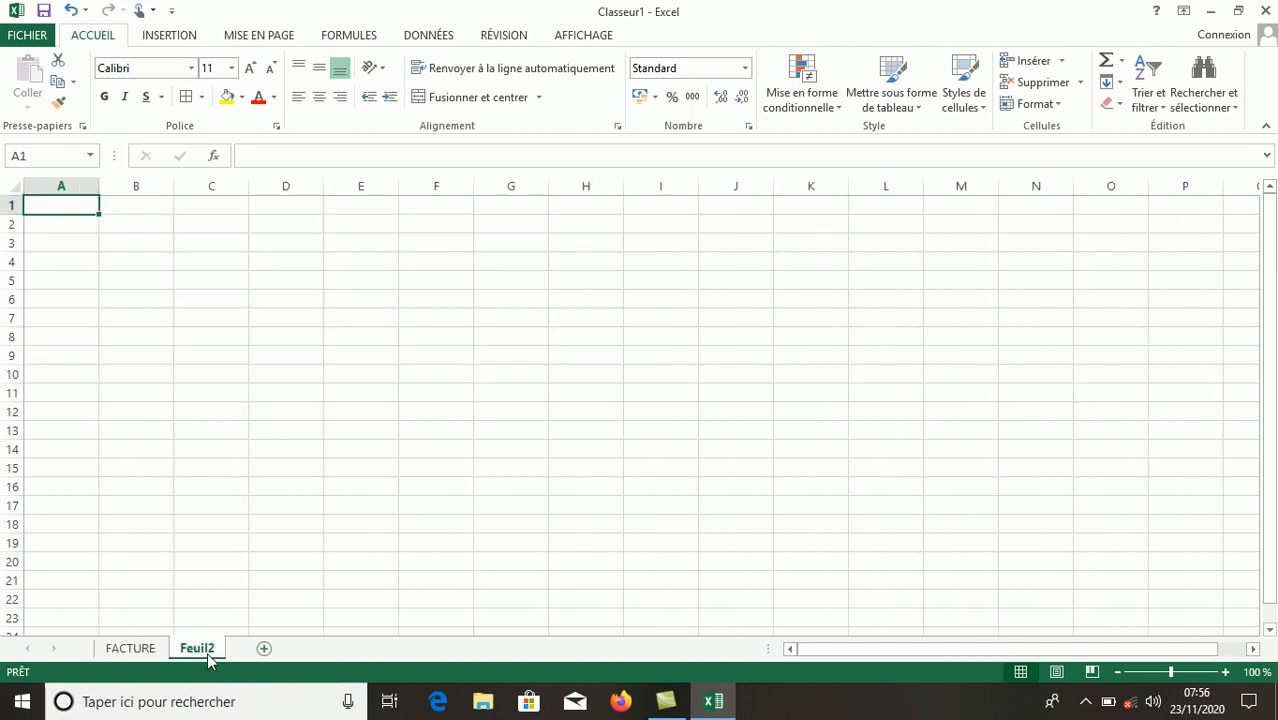
double_click(208, 652)
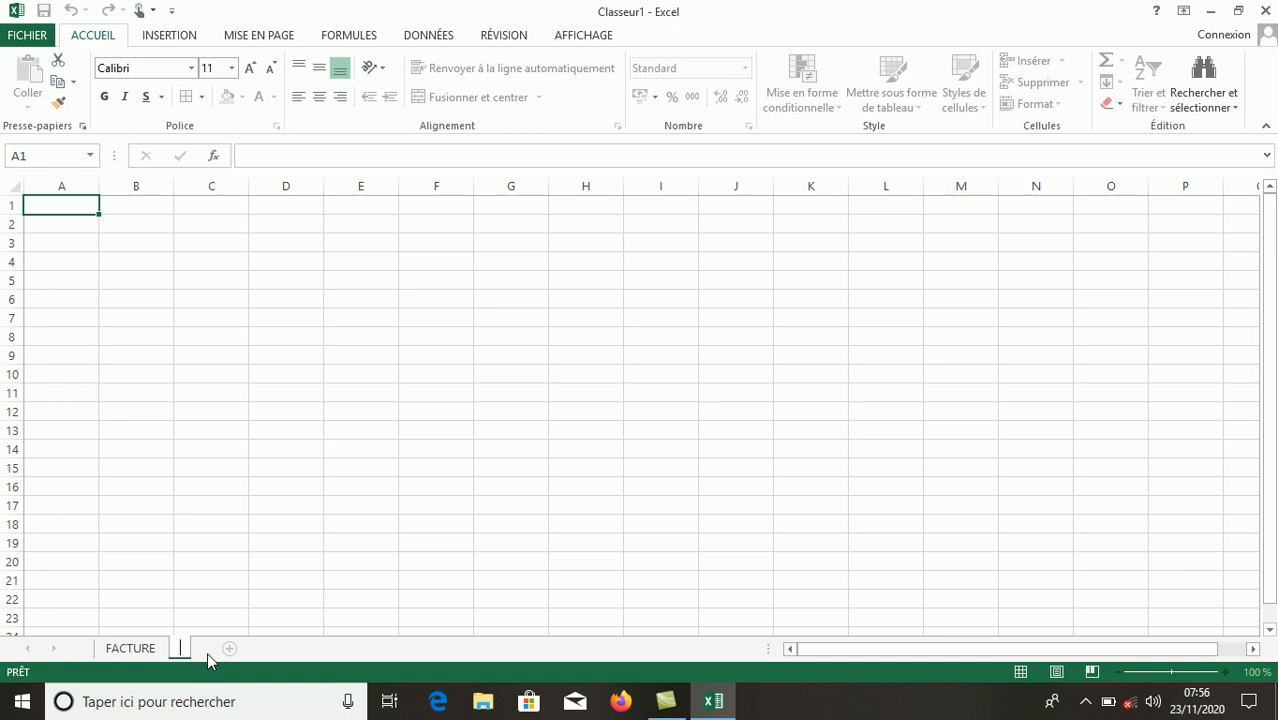
text(STOCK)
key(Return)
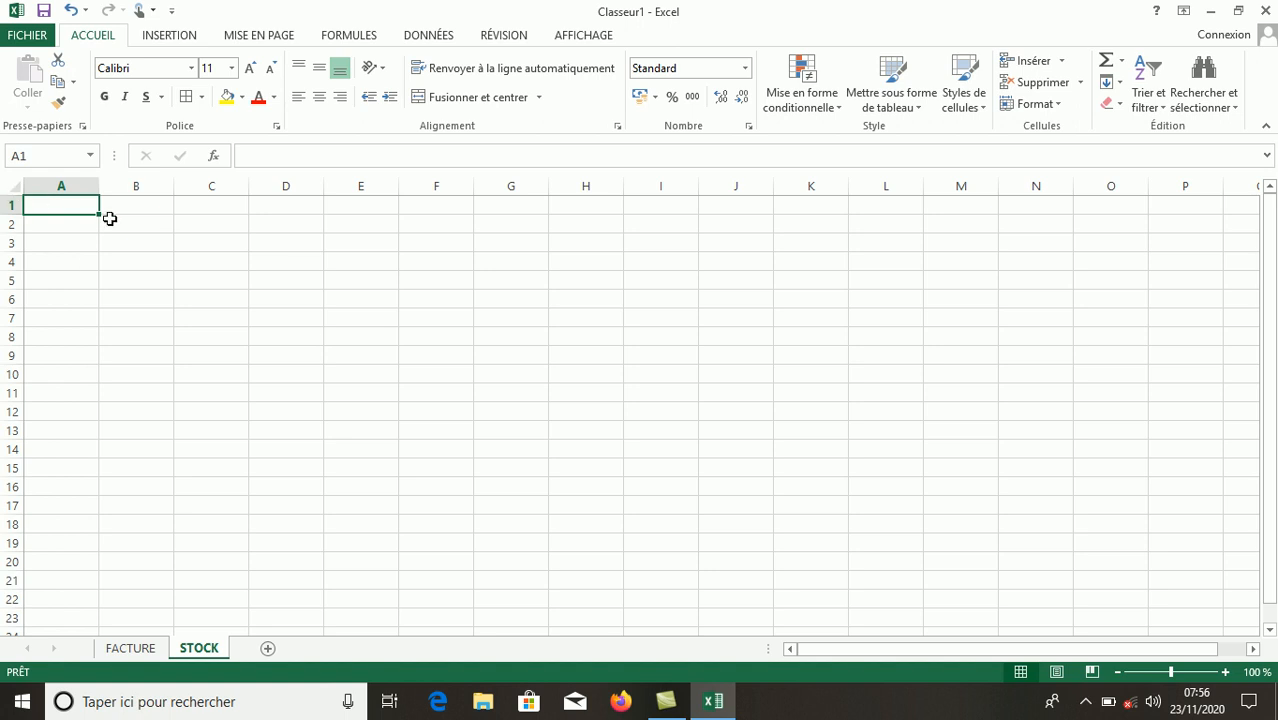
List the products COCA, FANTA and MALTINA in cells A1 to A3 of the STOCK sheet.
text(COCA)
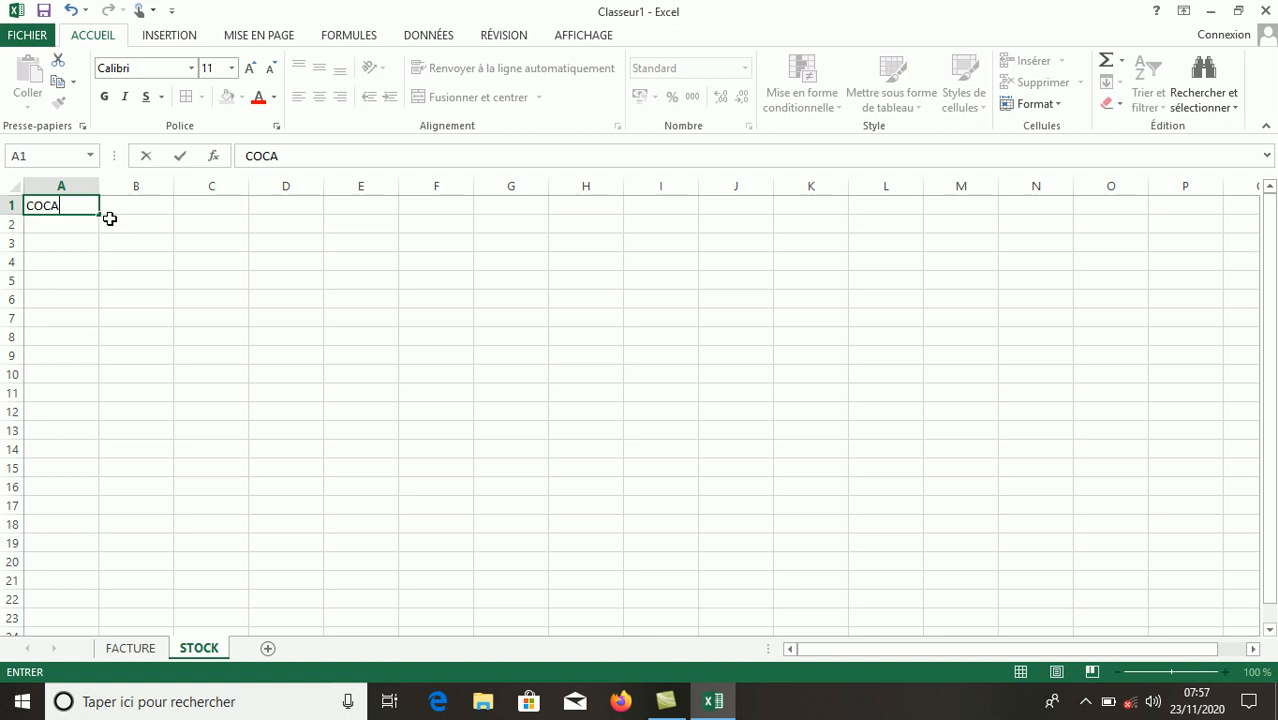
key(Return)
text(FANT)
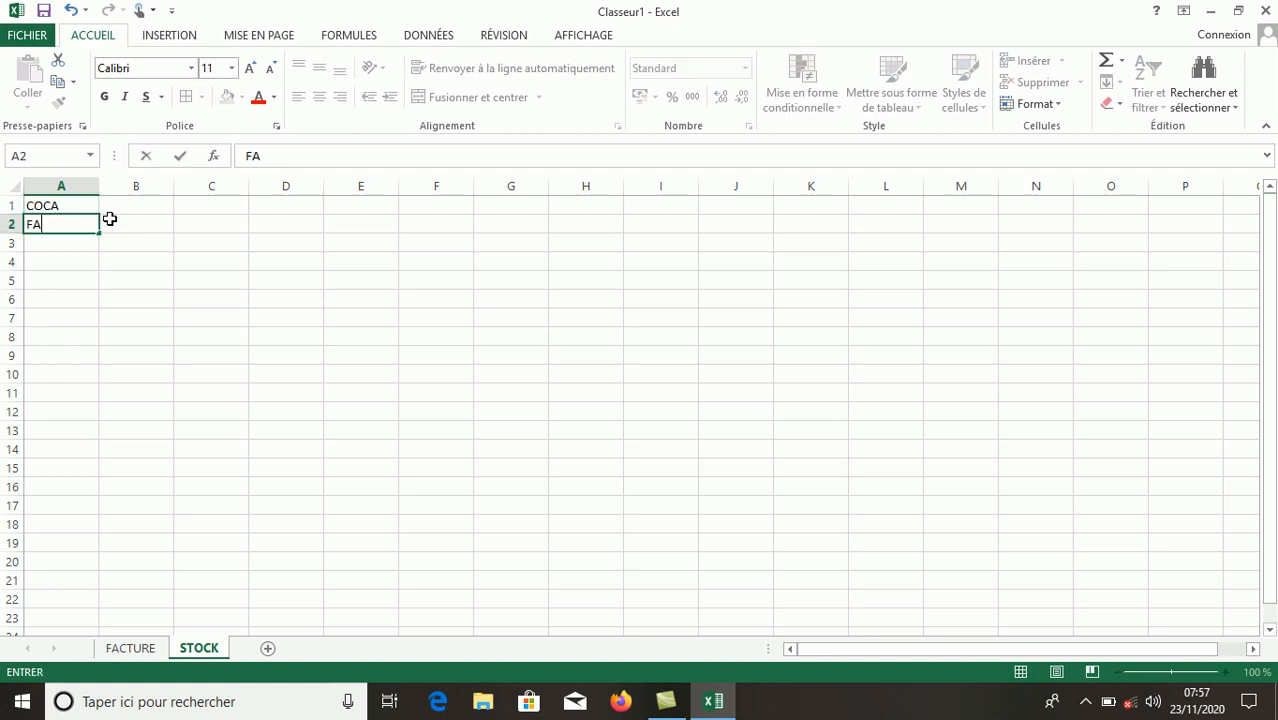
key(Return)
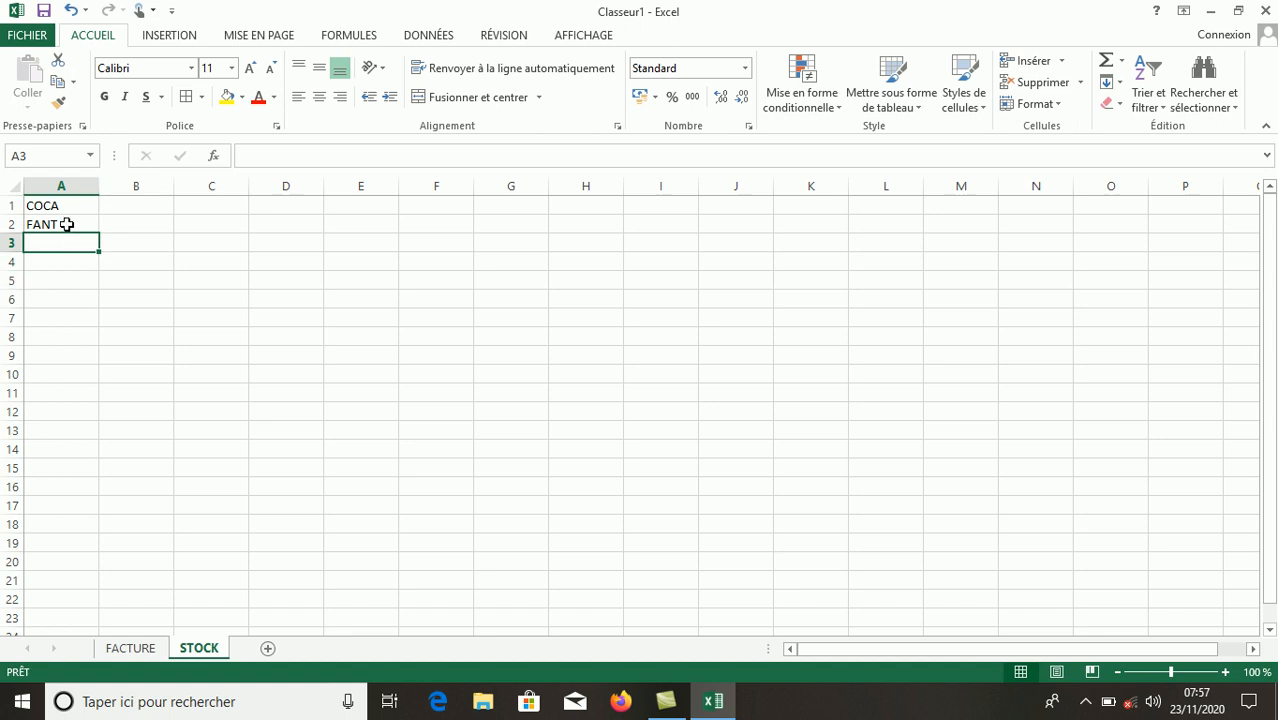
double_click(68, 224)
text(A)
key(Return)
text(MALTINA)
key(Return)
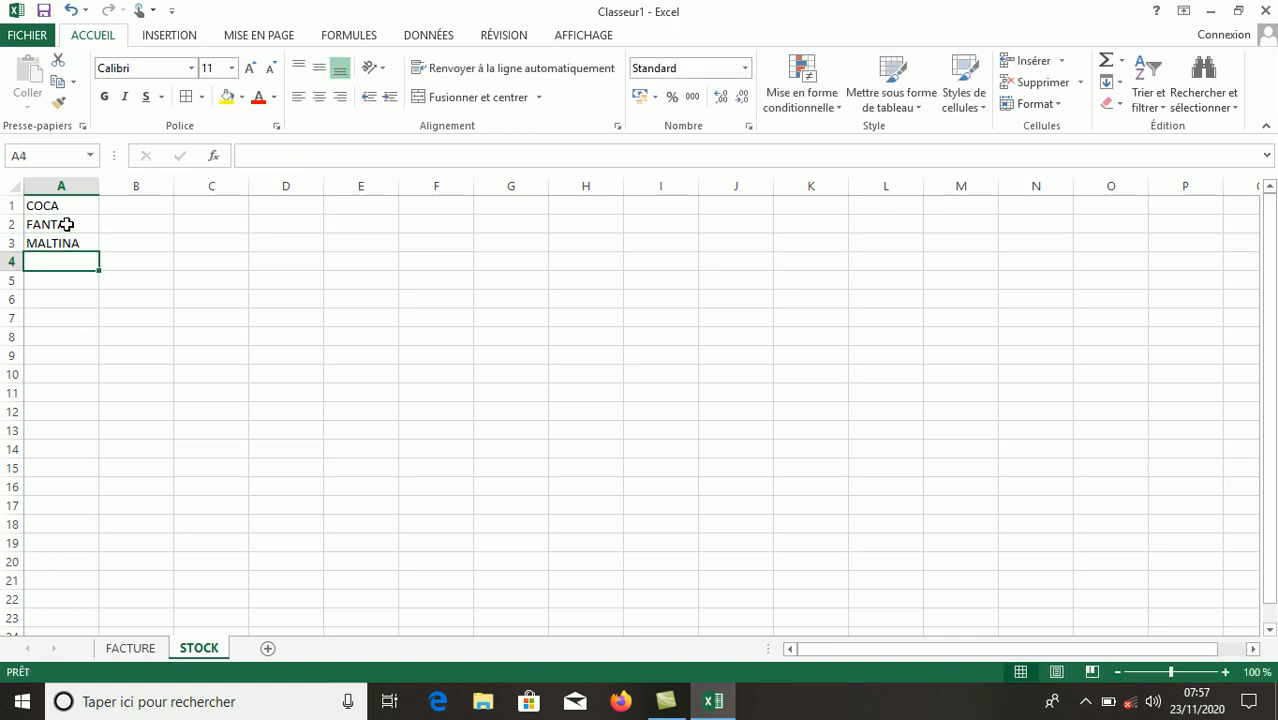
Continue the product list with JUS, VIN and VIN SAGE in cells A4 to A6.
text(JUS)
key(Return)
text(VIN)
key(Return)
text(VIN )
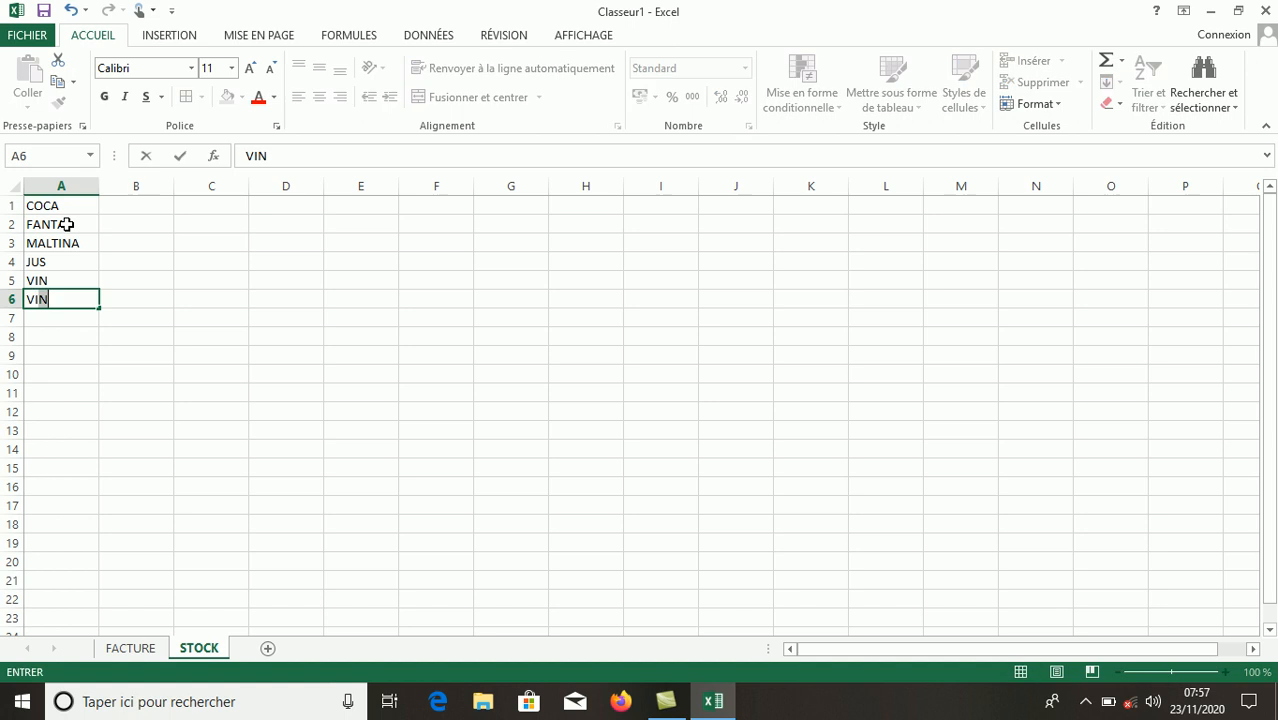
text(SAGE)
key(Return)
key(Return)
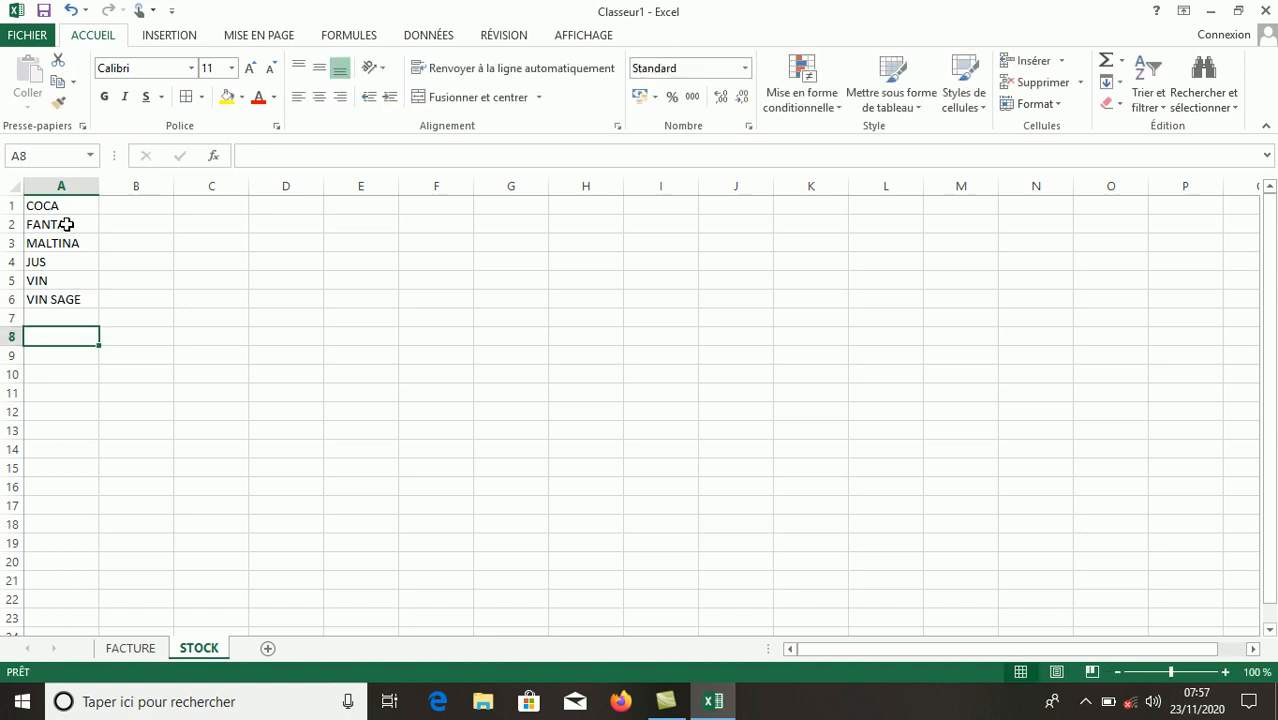
Add the products PRIMUS, SKOL and NKOY in cells A7 to A9.
click(59, 315)
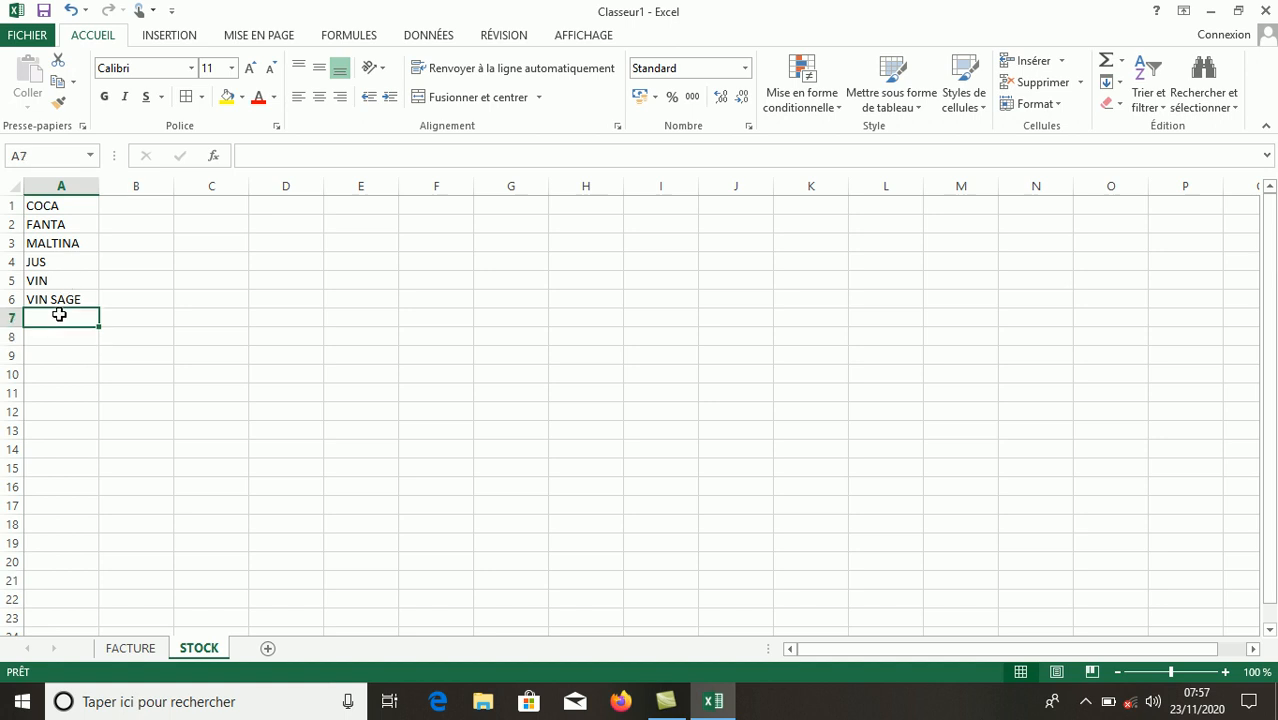
text(PRIMUS)
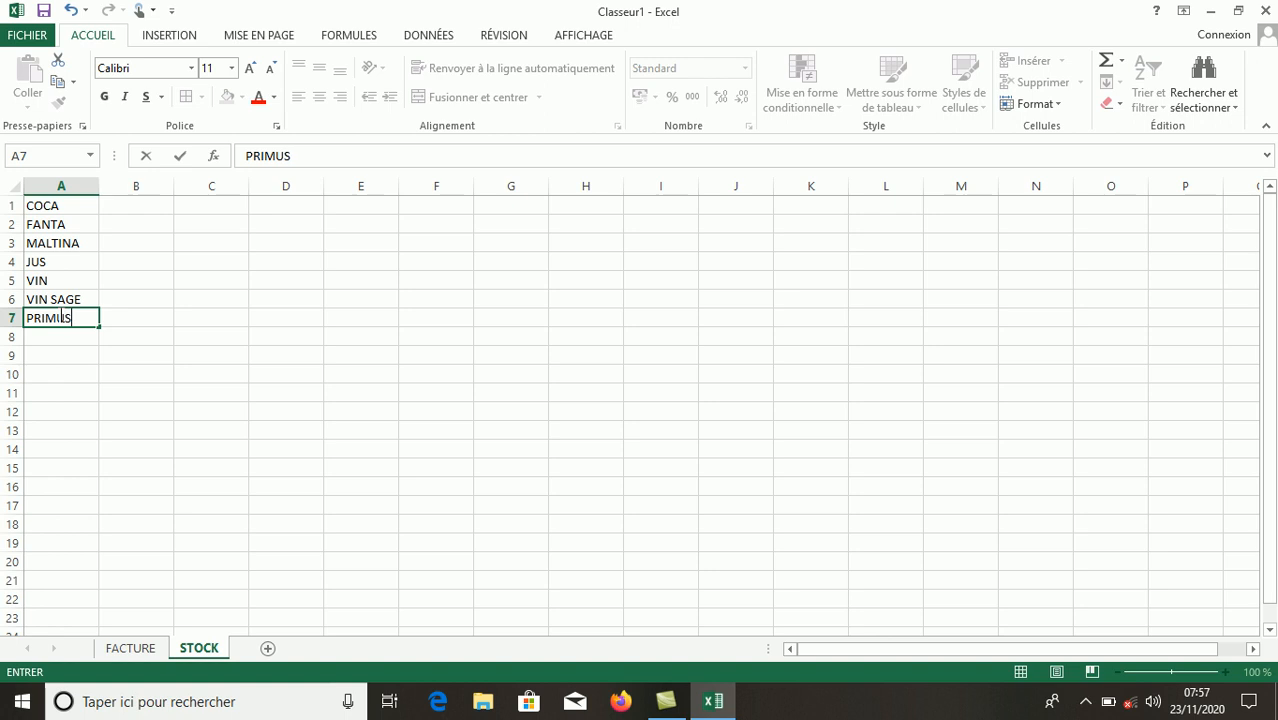
key(Return)
text(SKOL)
key(Return)
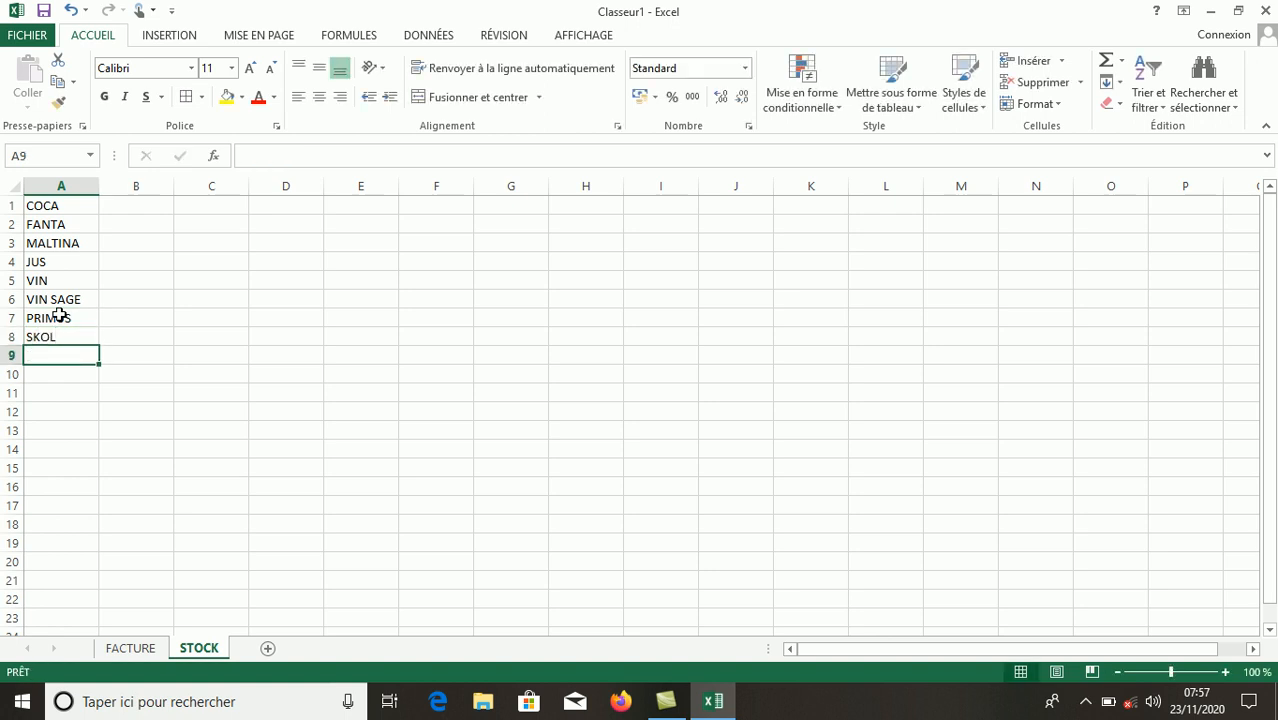
text(NKOY)
key(Return)
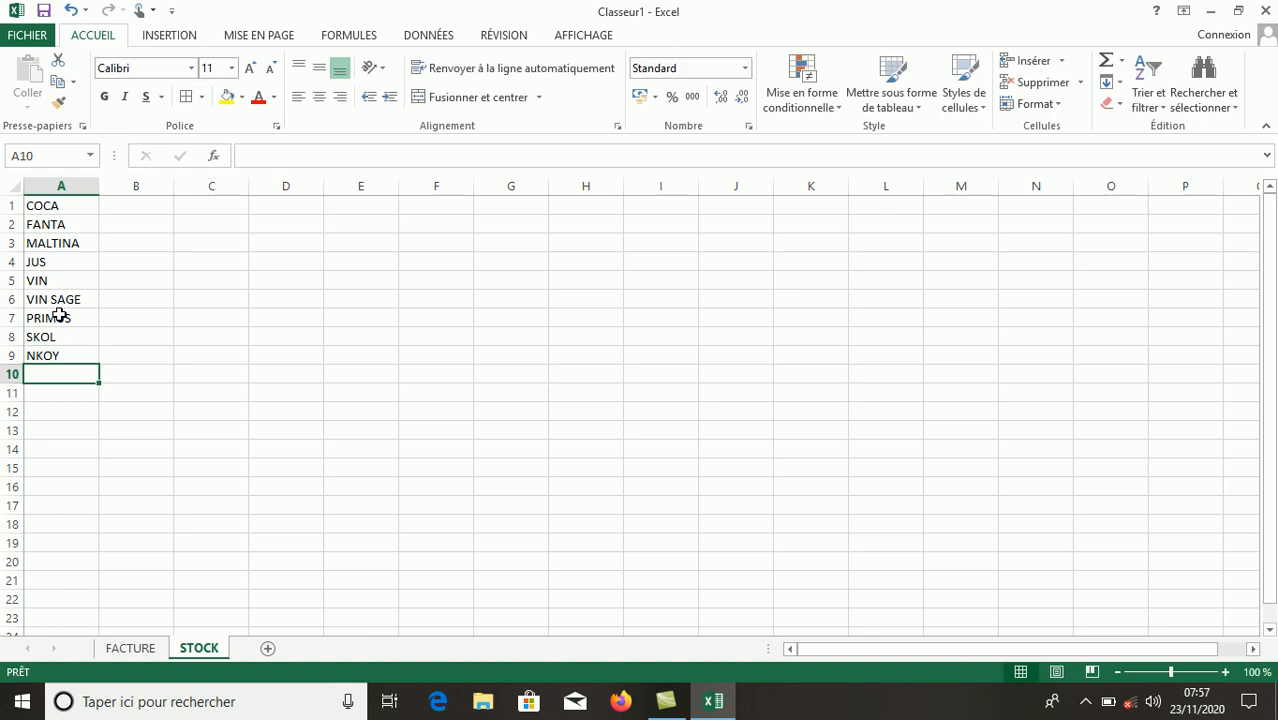
Enter the prices 1000, 1000 and 1500 for COCA, FANTA and MALTINA in cells B1 to B3.
click(122, 208)
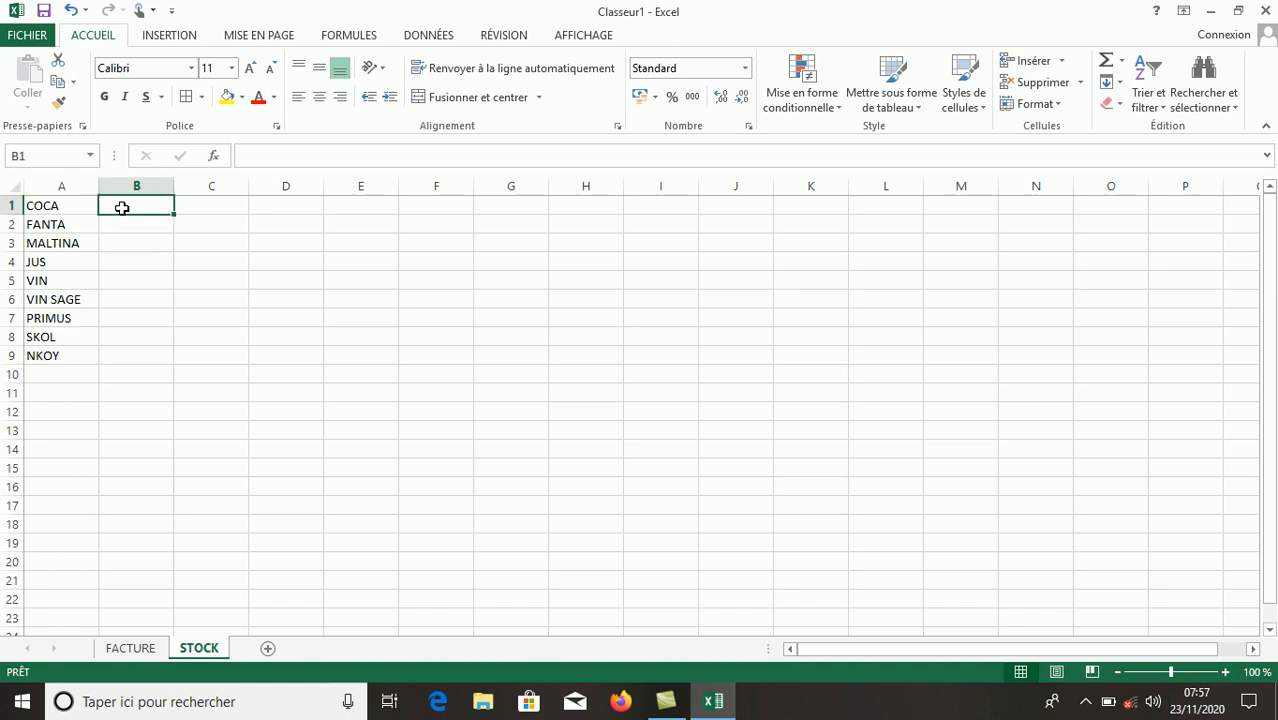
text(1)
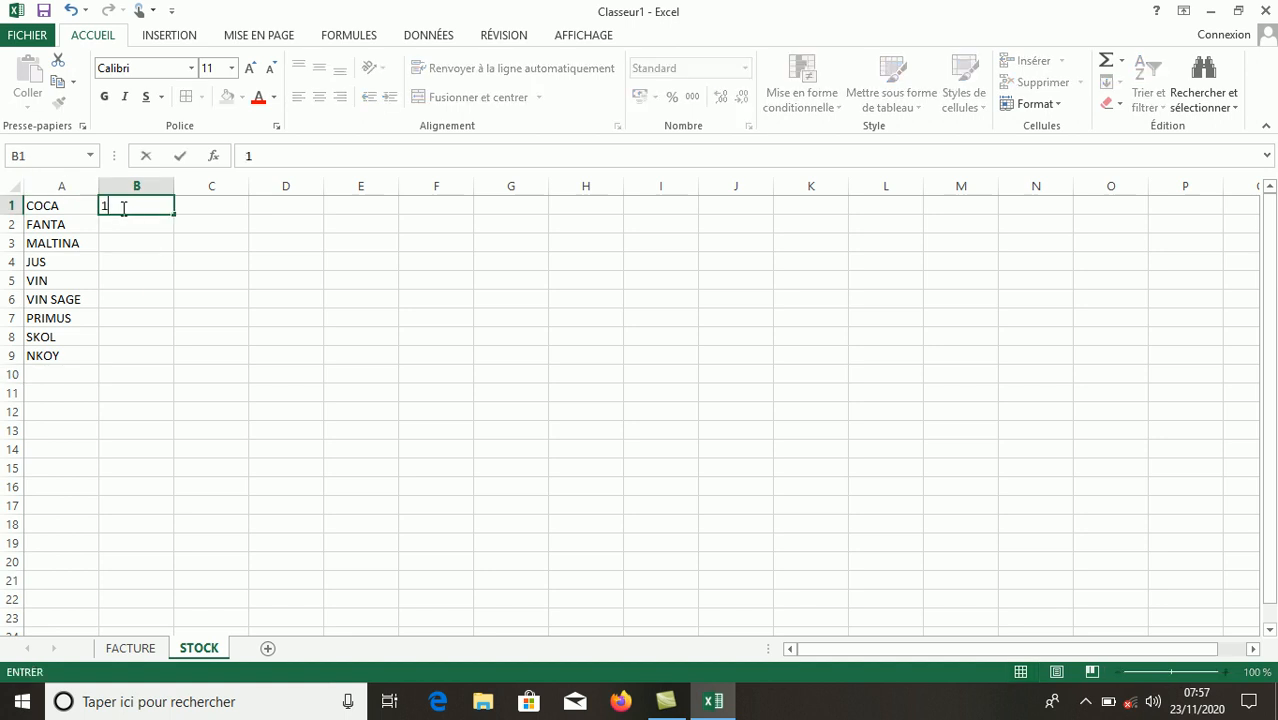
text(000)
key(Return)
text(1000)
key(Return)
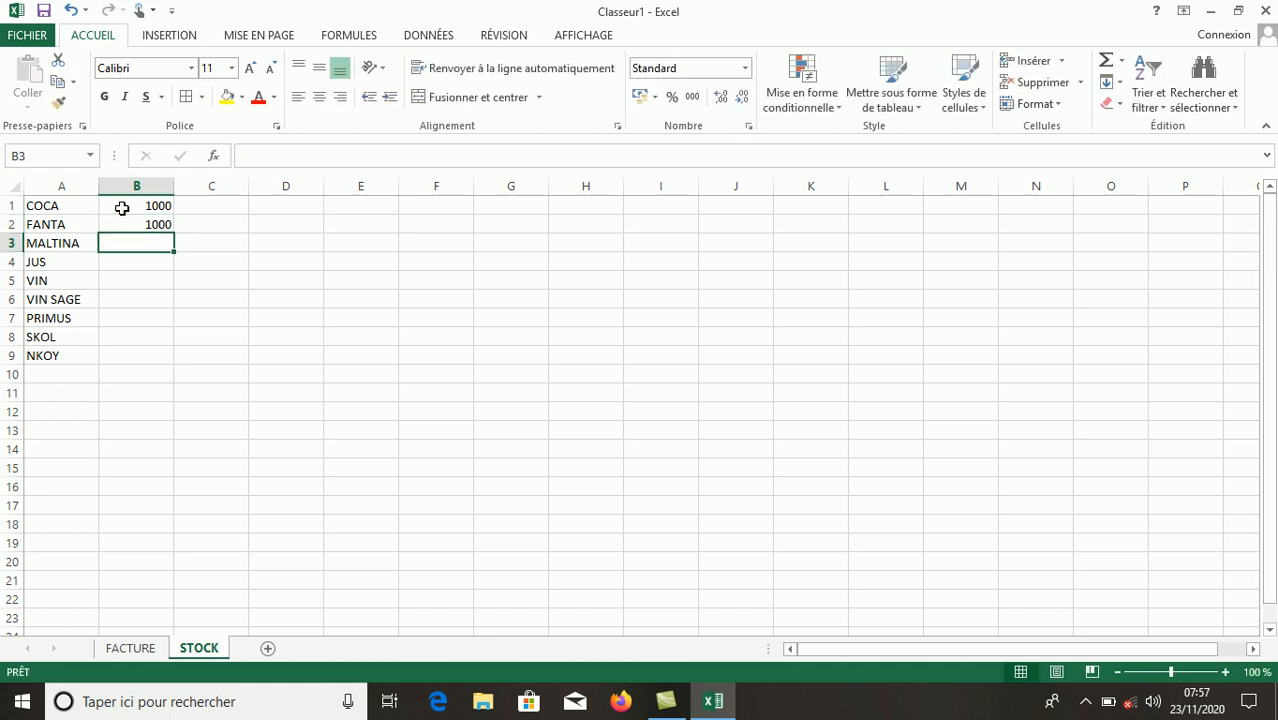
text(1500)
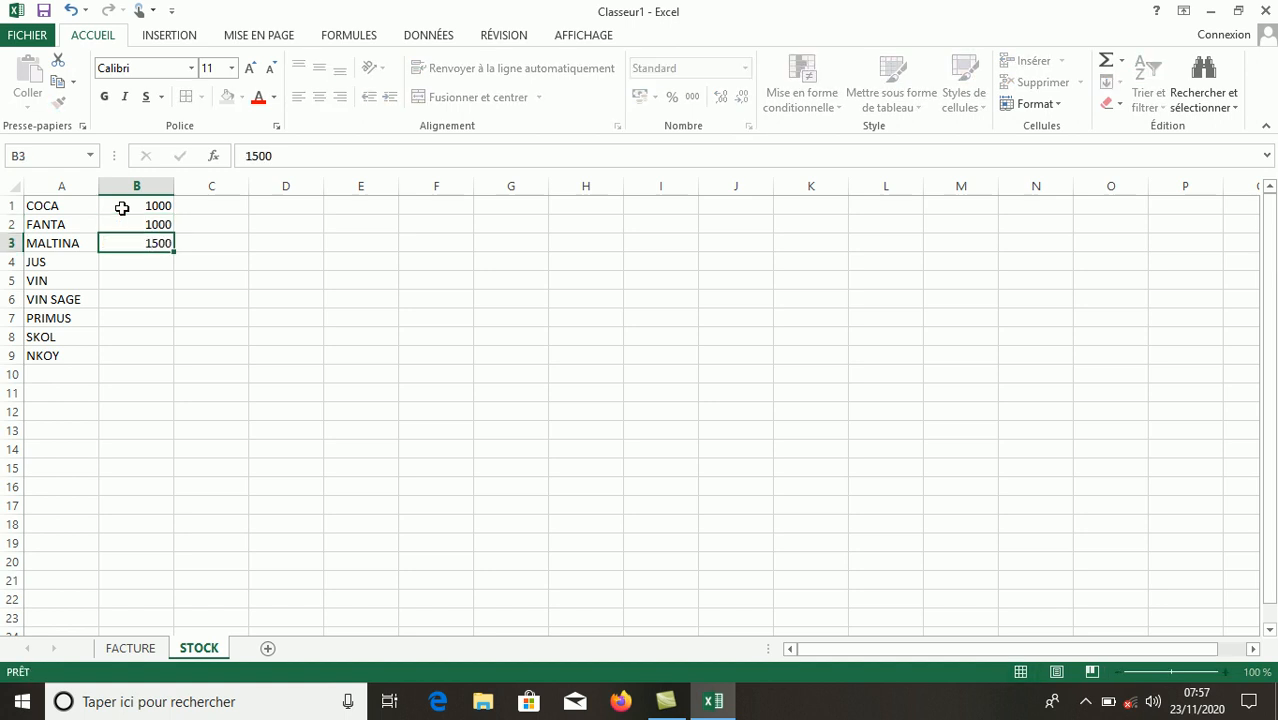
key(Return)
Enter the prices 500, 2500 and 5000 for JUS, VIN and VIN SAGE in cells B4 to B6.
text(1)
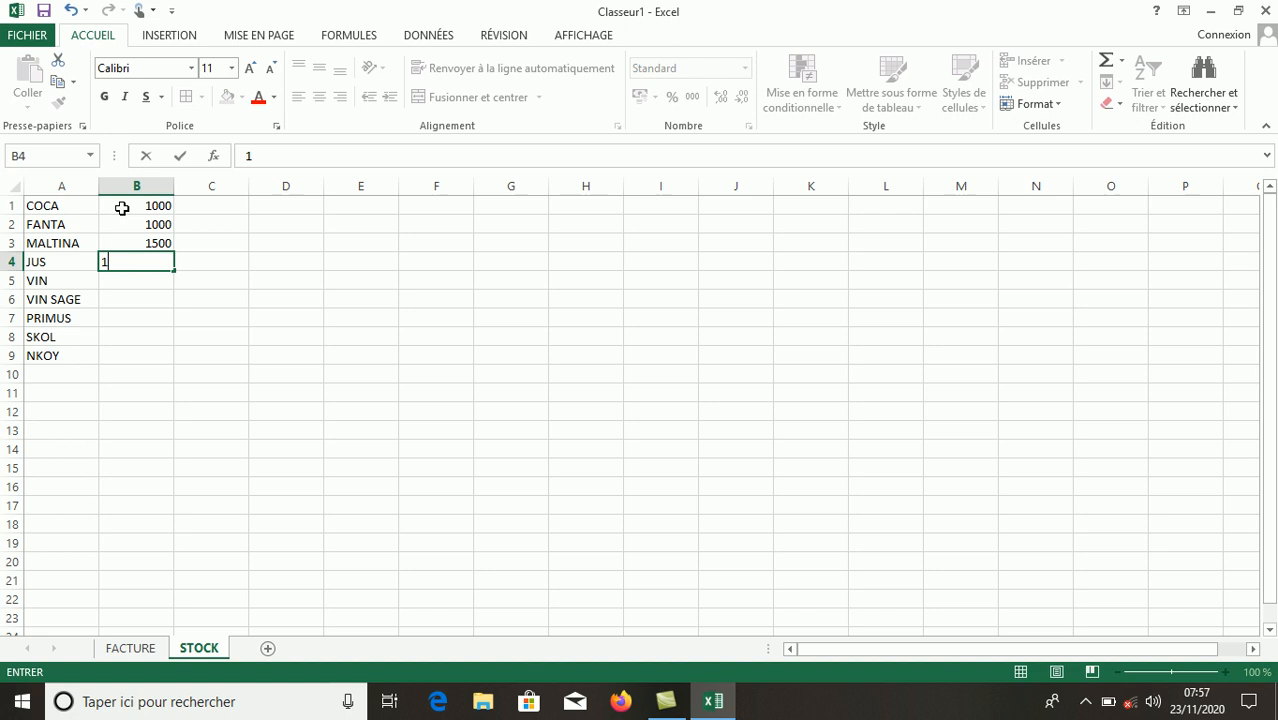
key(BackSpace)
text(500)
key(Return)
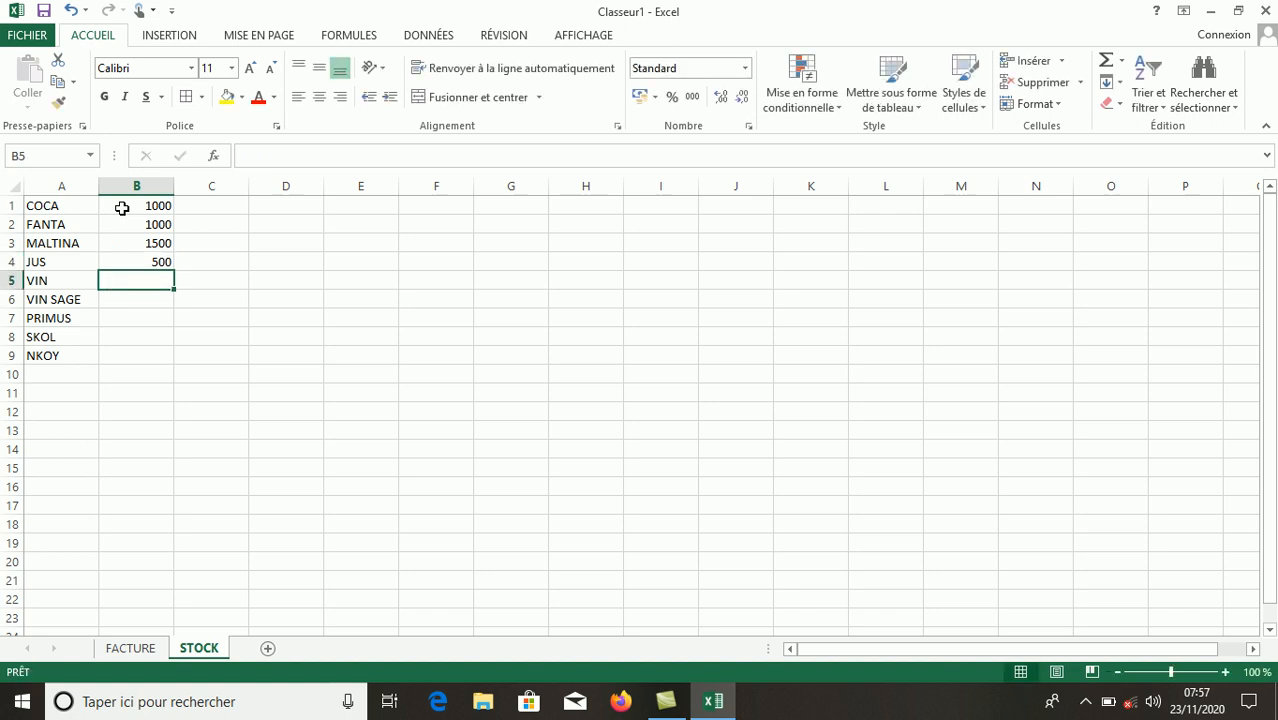
text(2500)
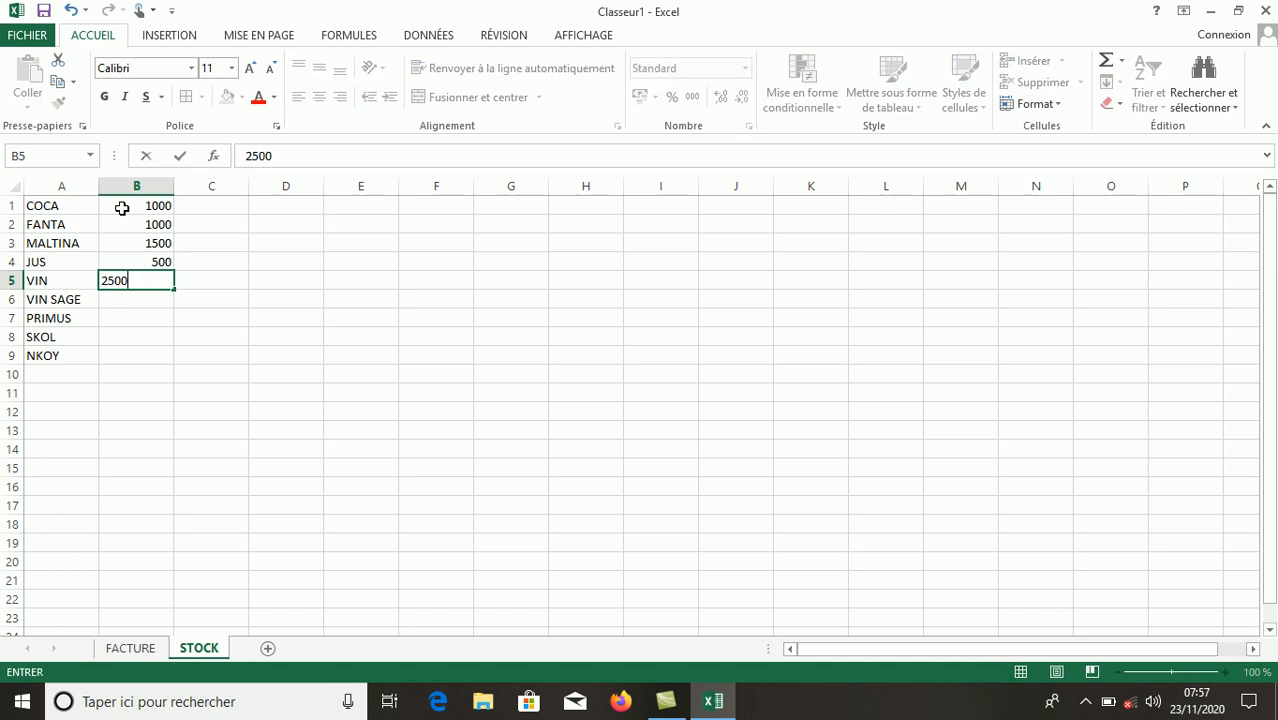
key(Return)
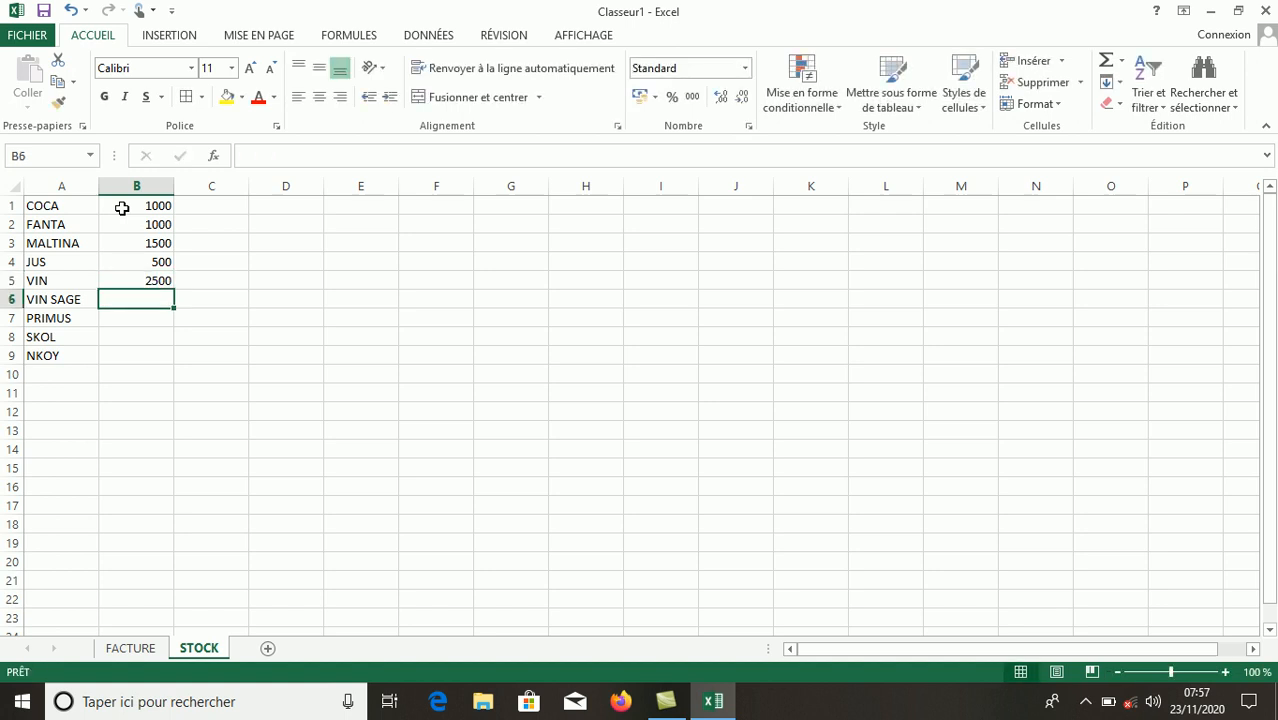
text(5)
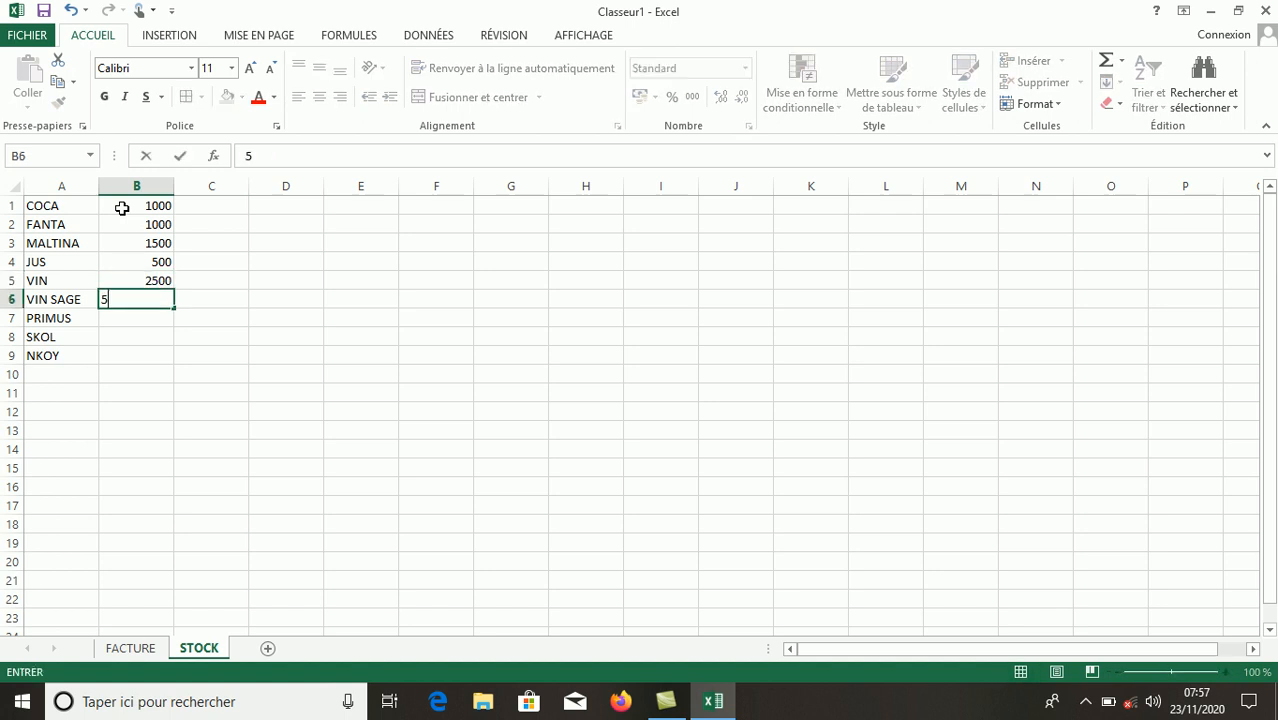
text(000)
key(Return)
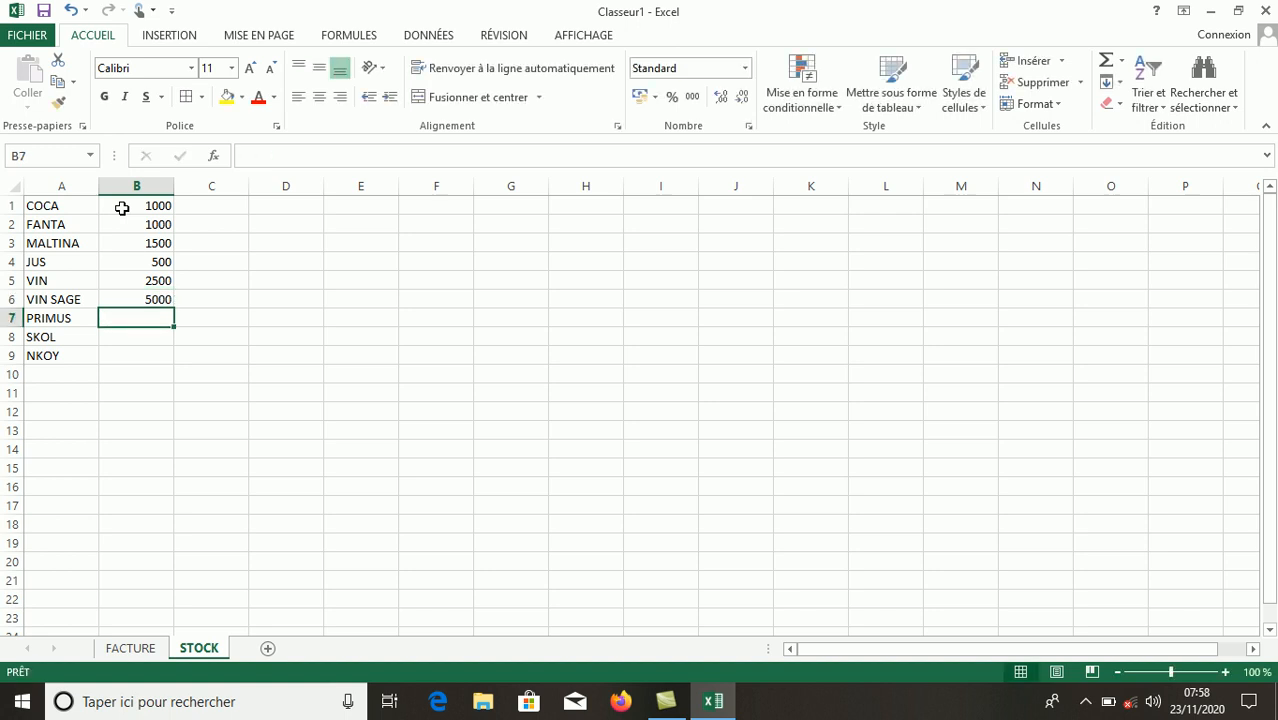
Enter the prices 2500, 2000 and 1500 for PRIMUS, SKOL and NKOY in cells B7 to B9.
text(2500)
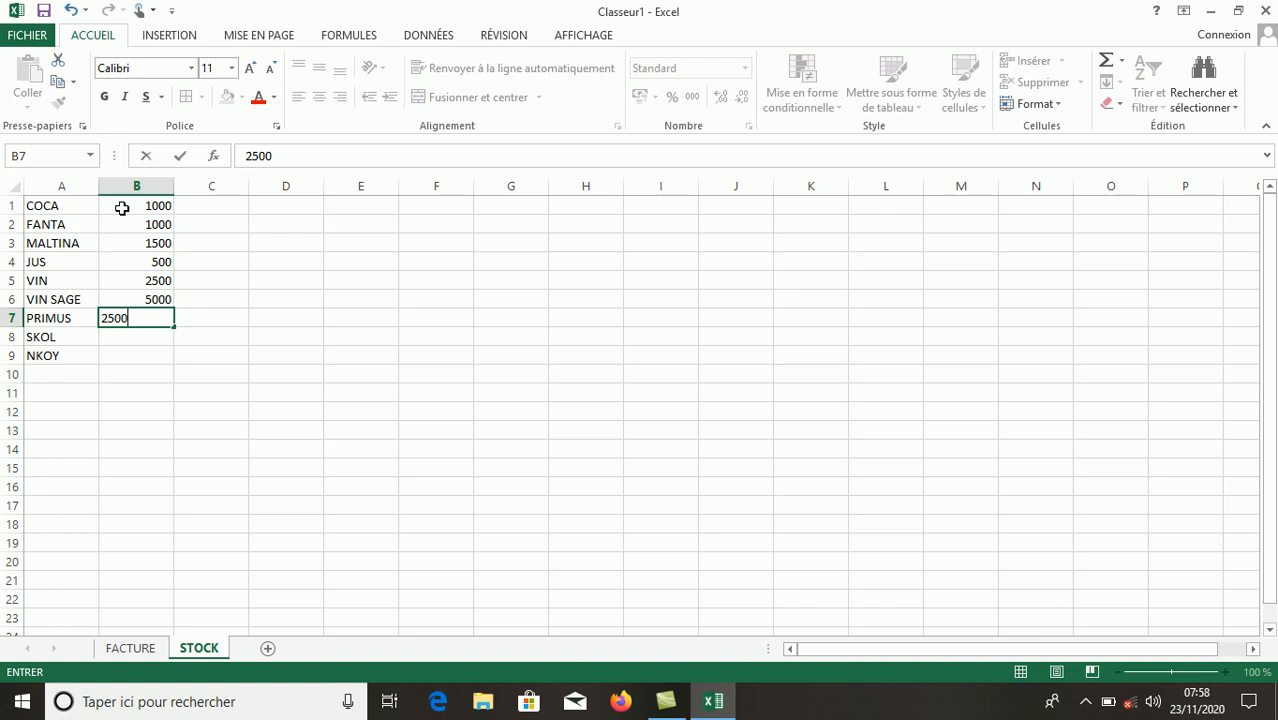
key(Return)
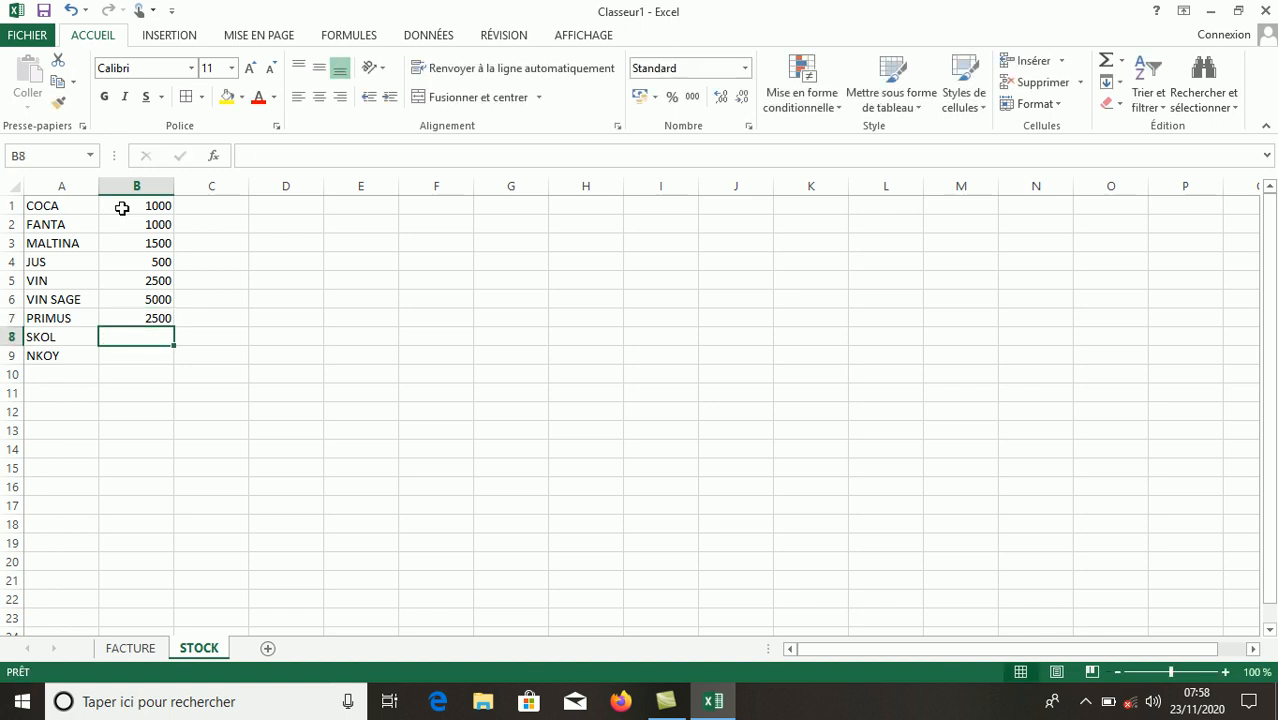
text(2000)
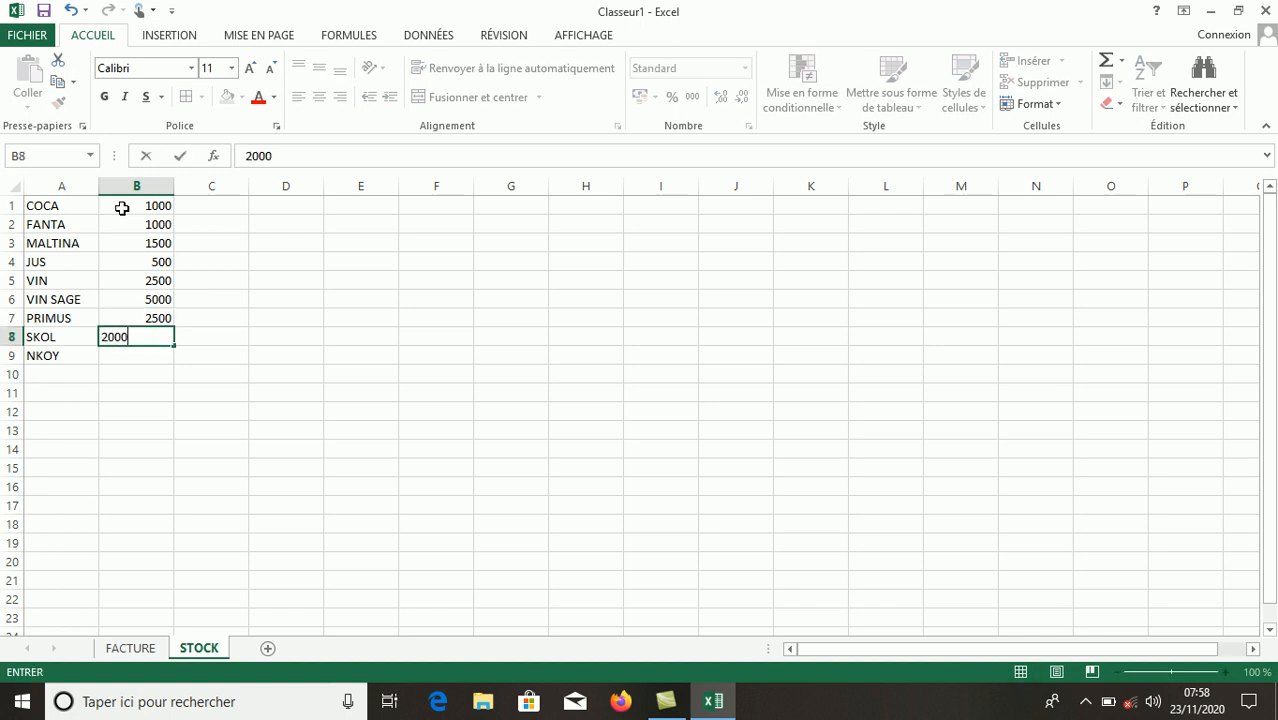
key(Return)
text(1500)
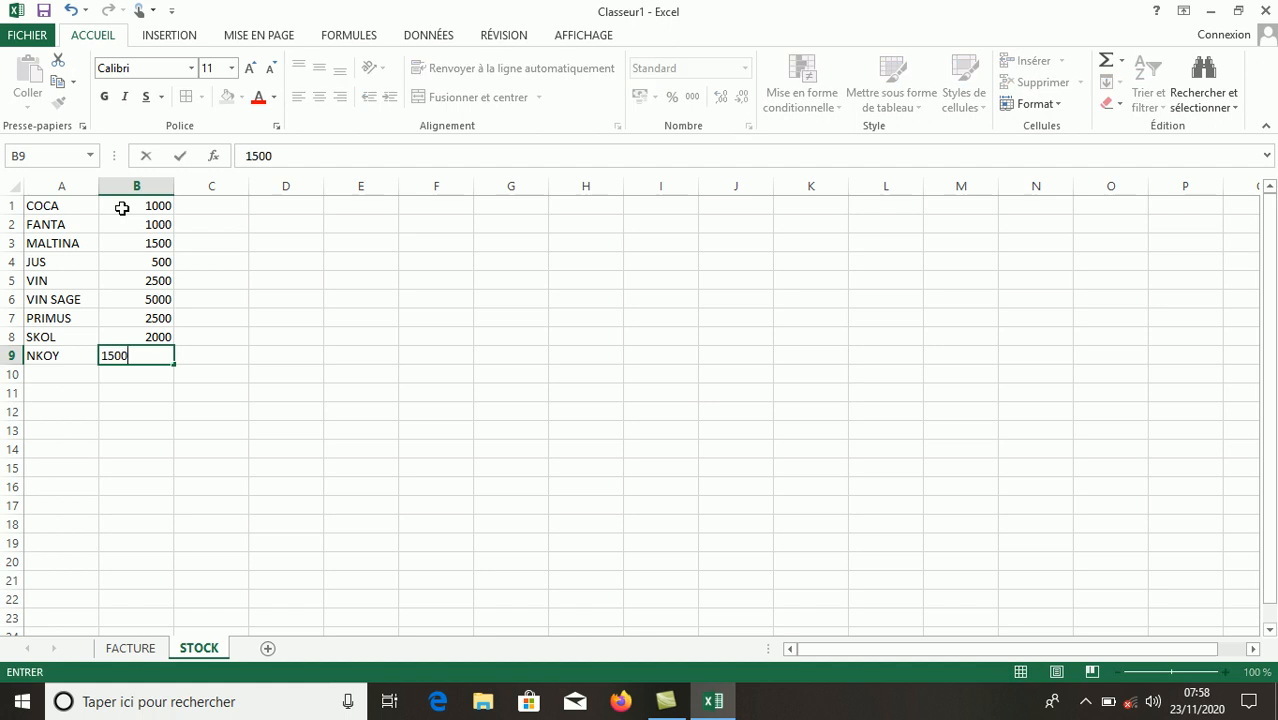
key(Return)
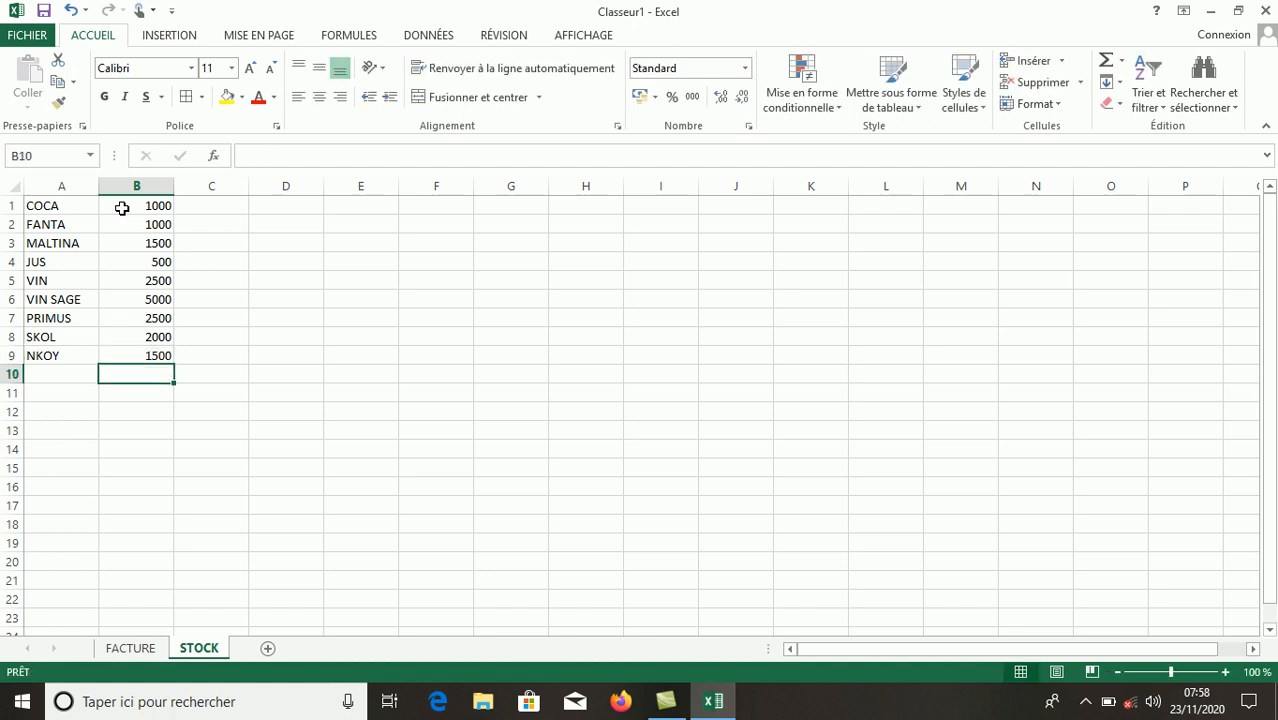
Compare the empty DESIGNATION column of the FACTURE sheet with the product list on the STOCK sheet.
click(124, 656)
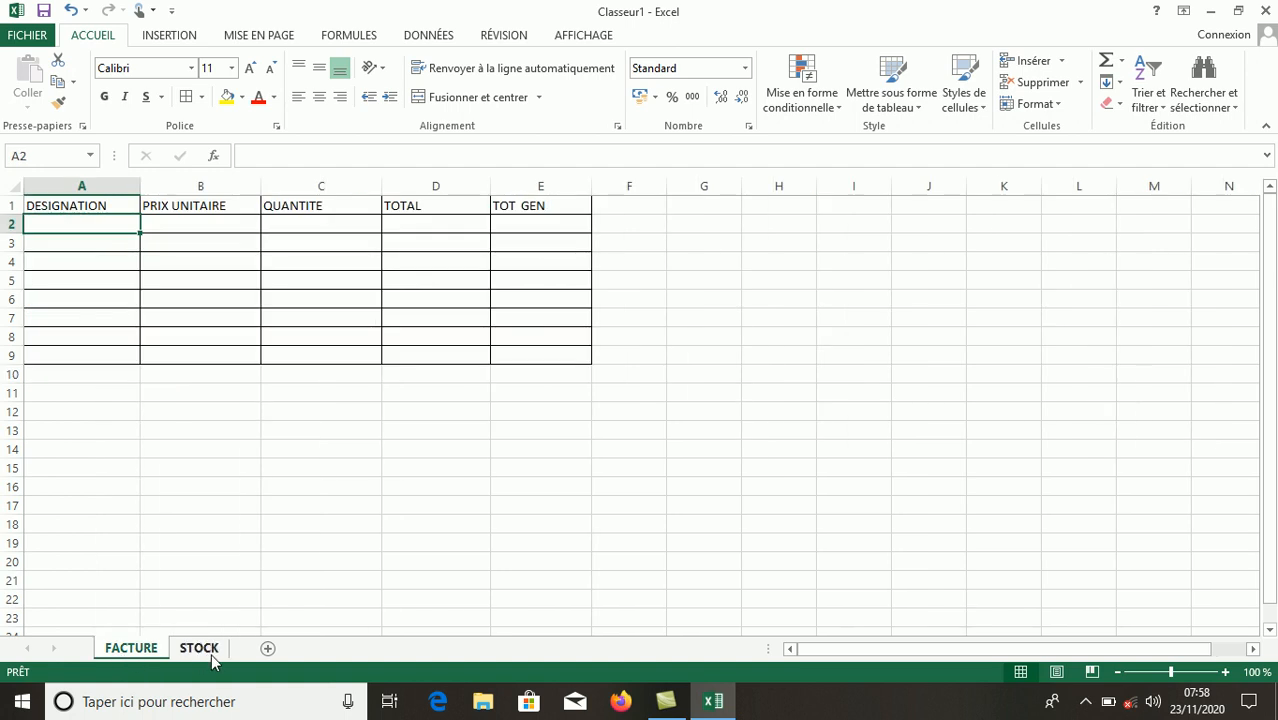
click(214, 658)
click(106, 649)
click(177, 652)
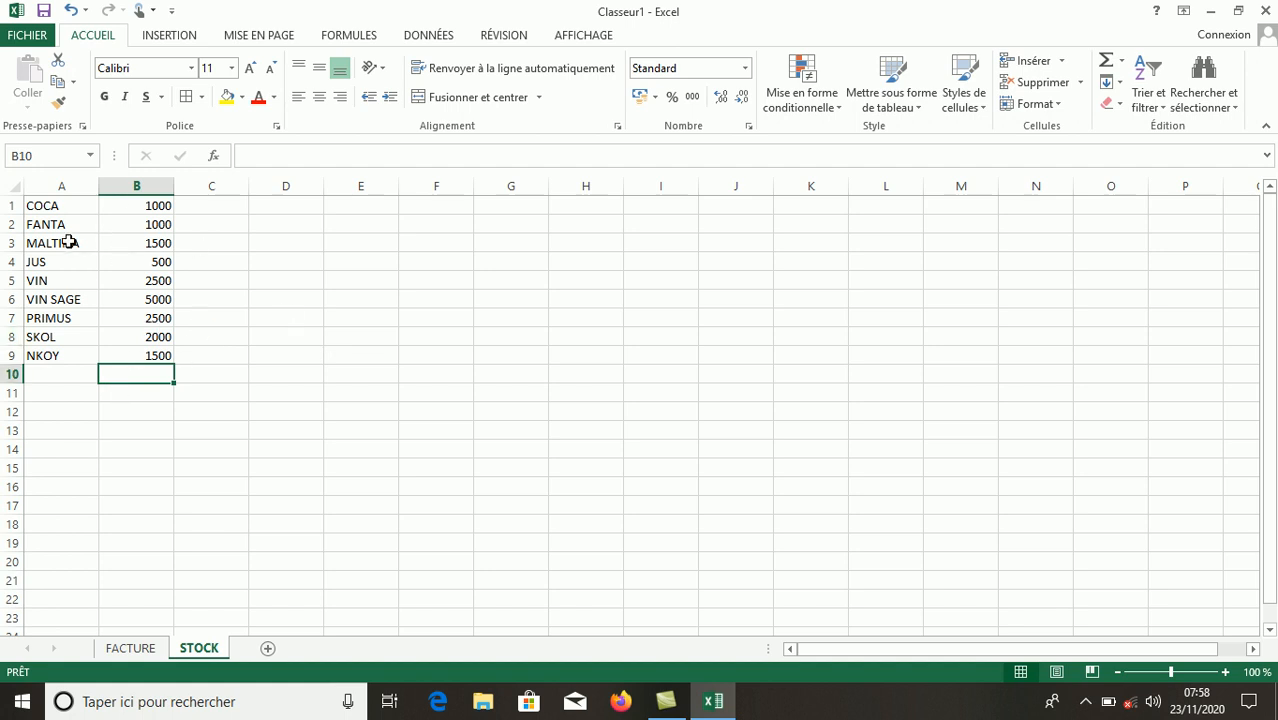
click(143, 654)
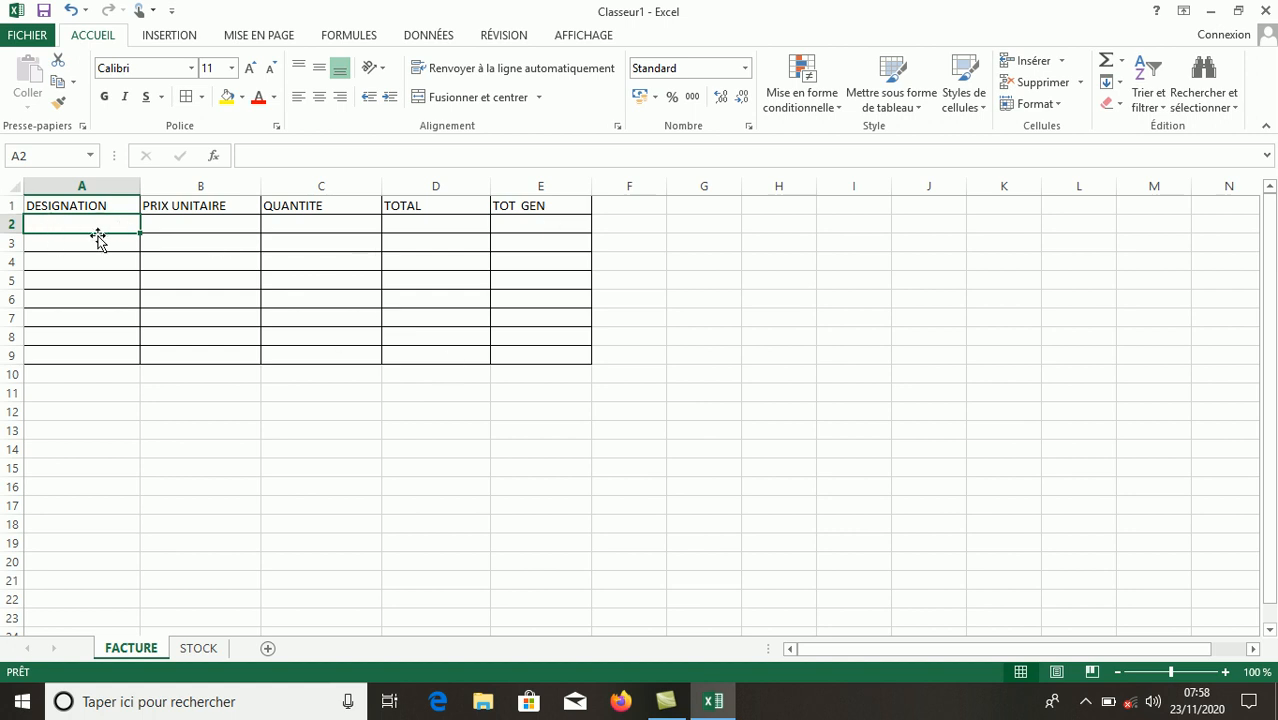
click(51, 240)
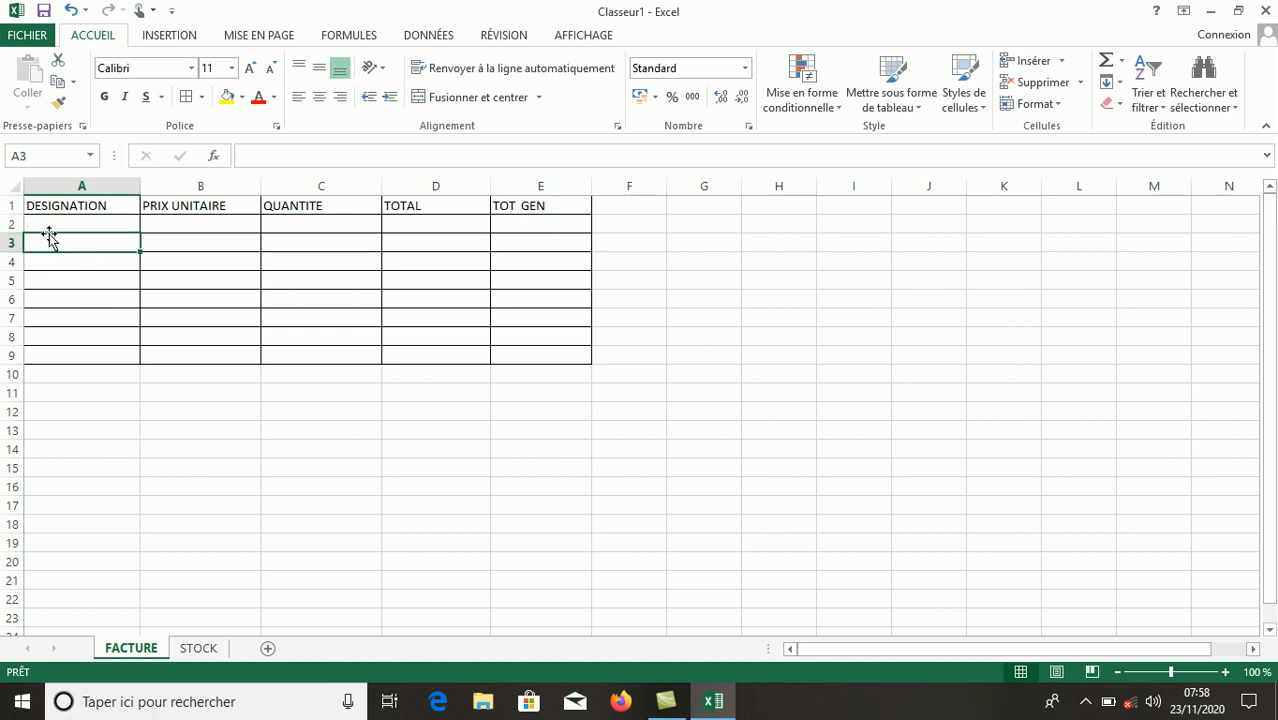
click(70, 225)
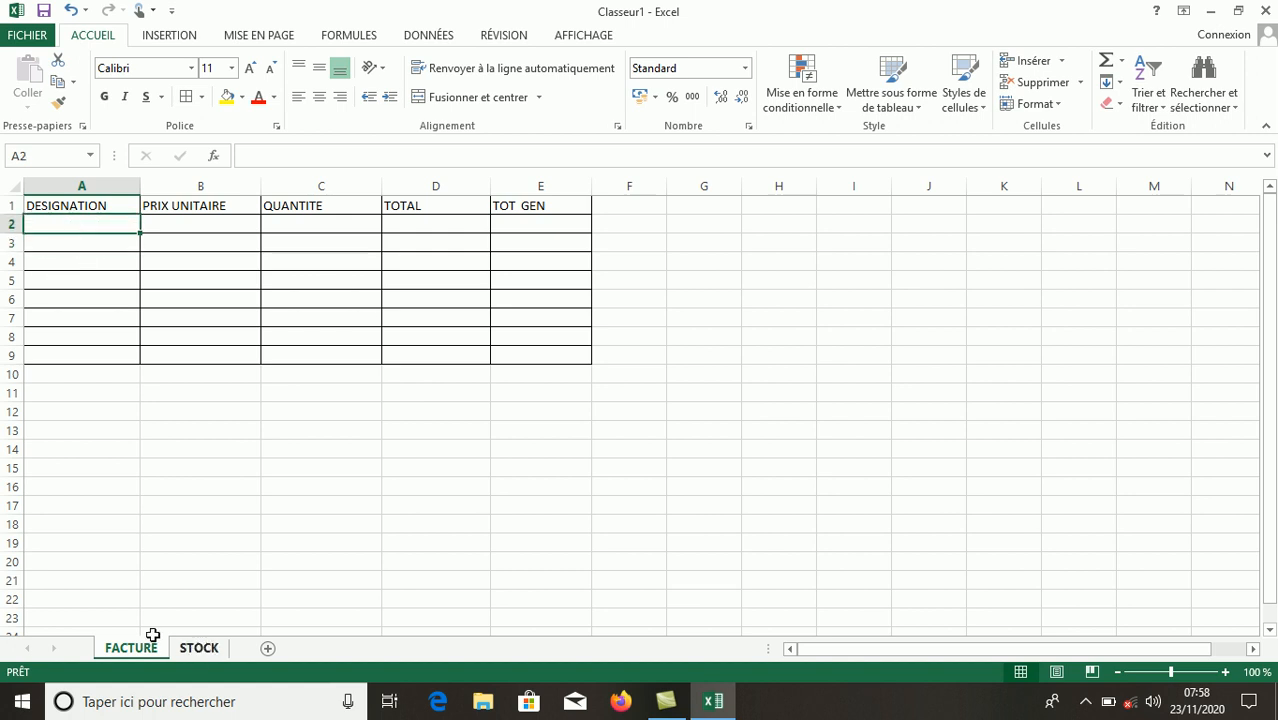
click(199, 650)
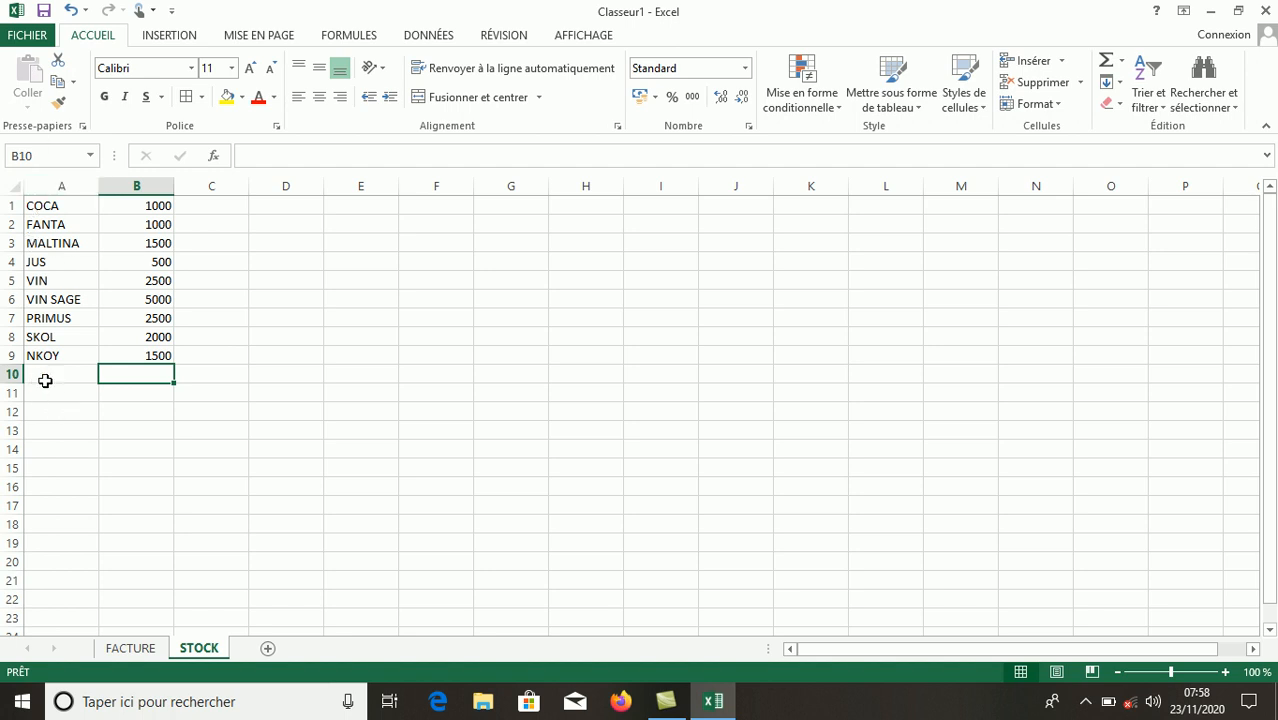
Start a data validation rule for cell A2 of the FACTURE sheet that allows only a list (Liste).
click(127, 649)
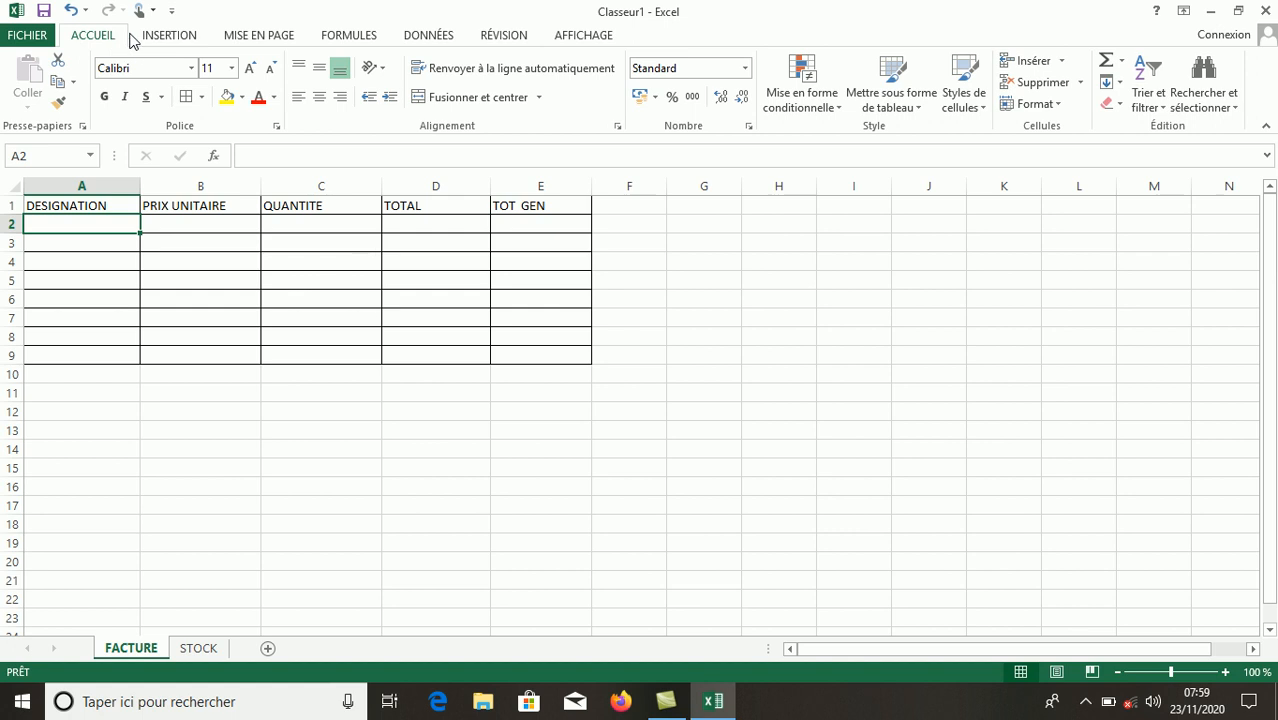
click(433, 36)
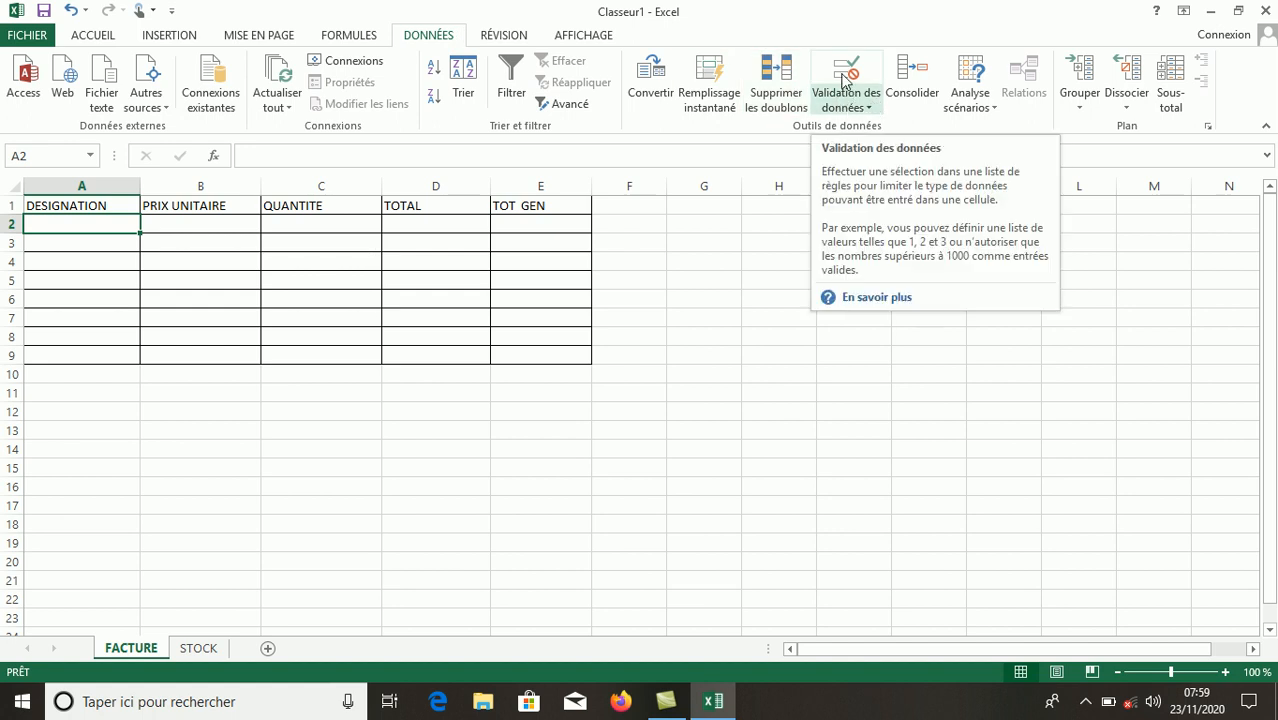
click(834, 107)
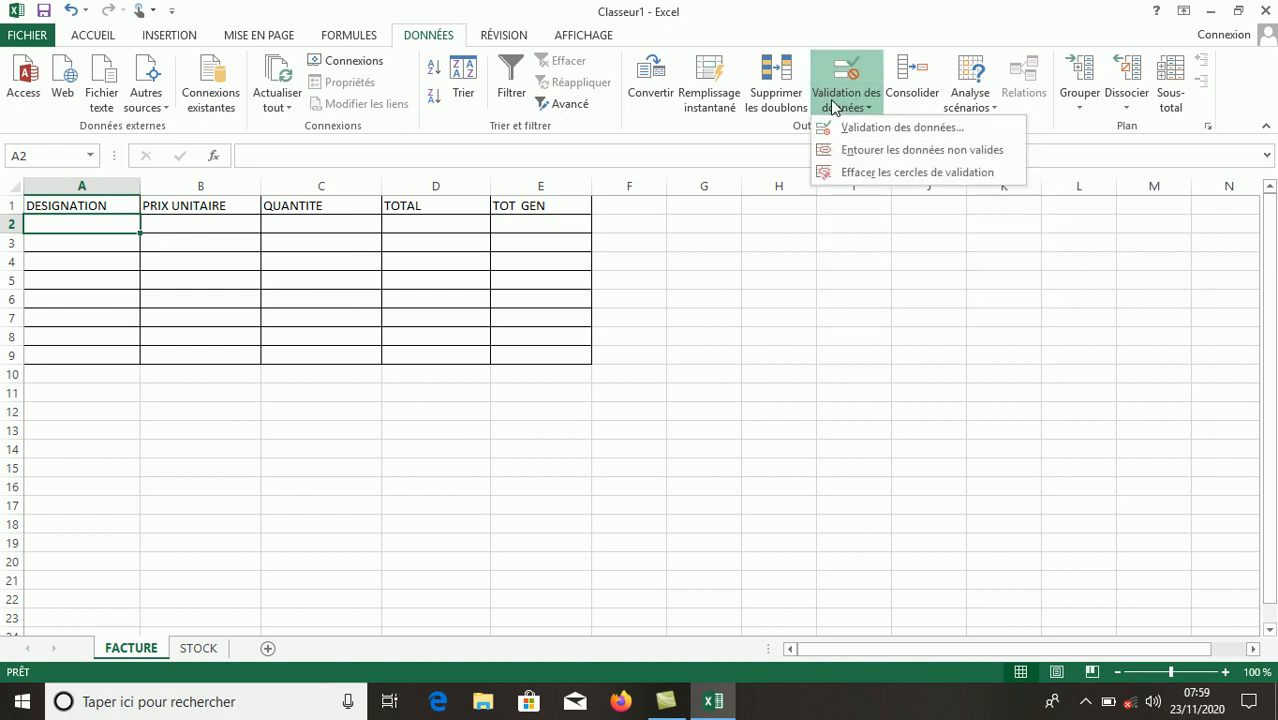
click(892, 134)
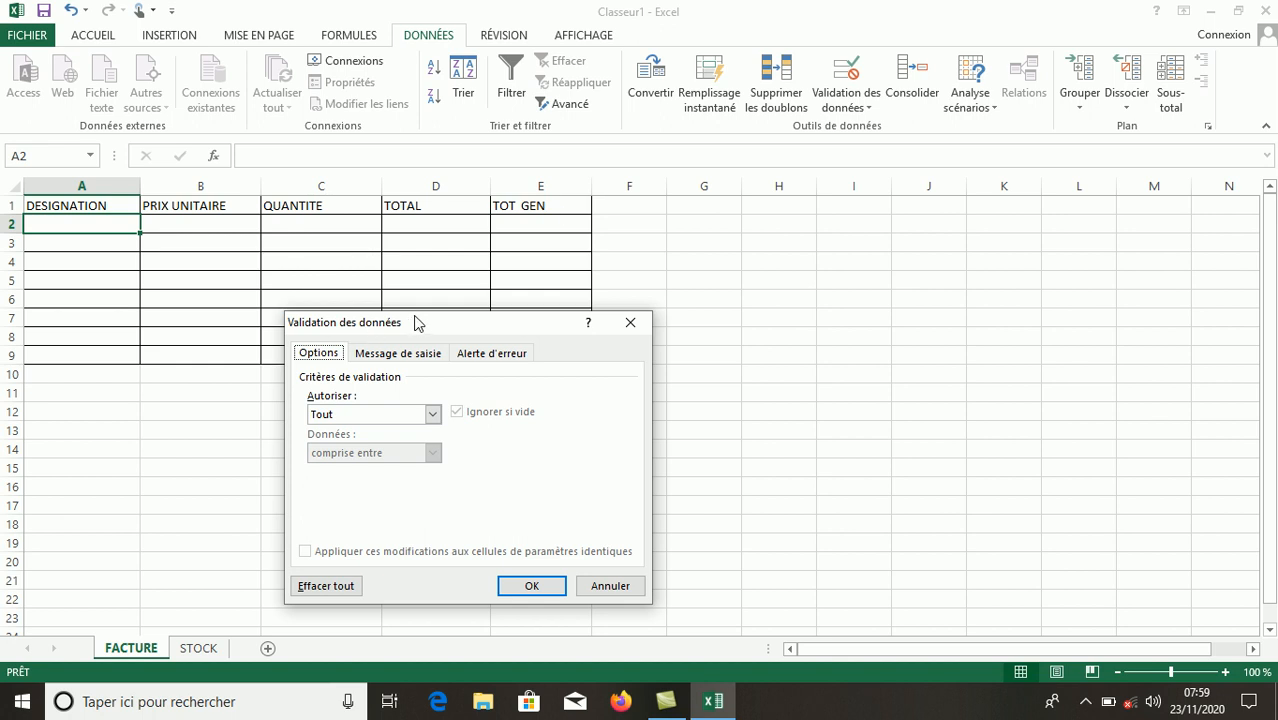
drag(416, 323, 633, 238)
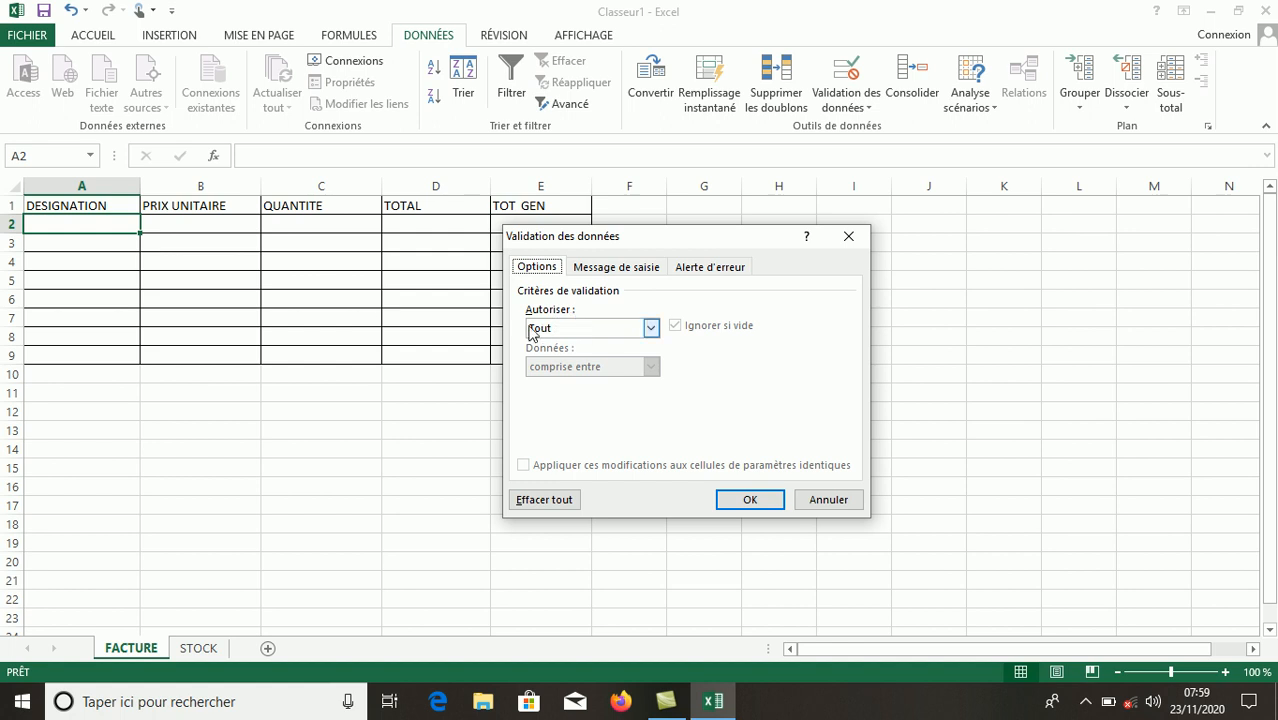
click(651, 328)
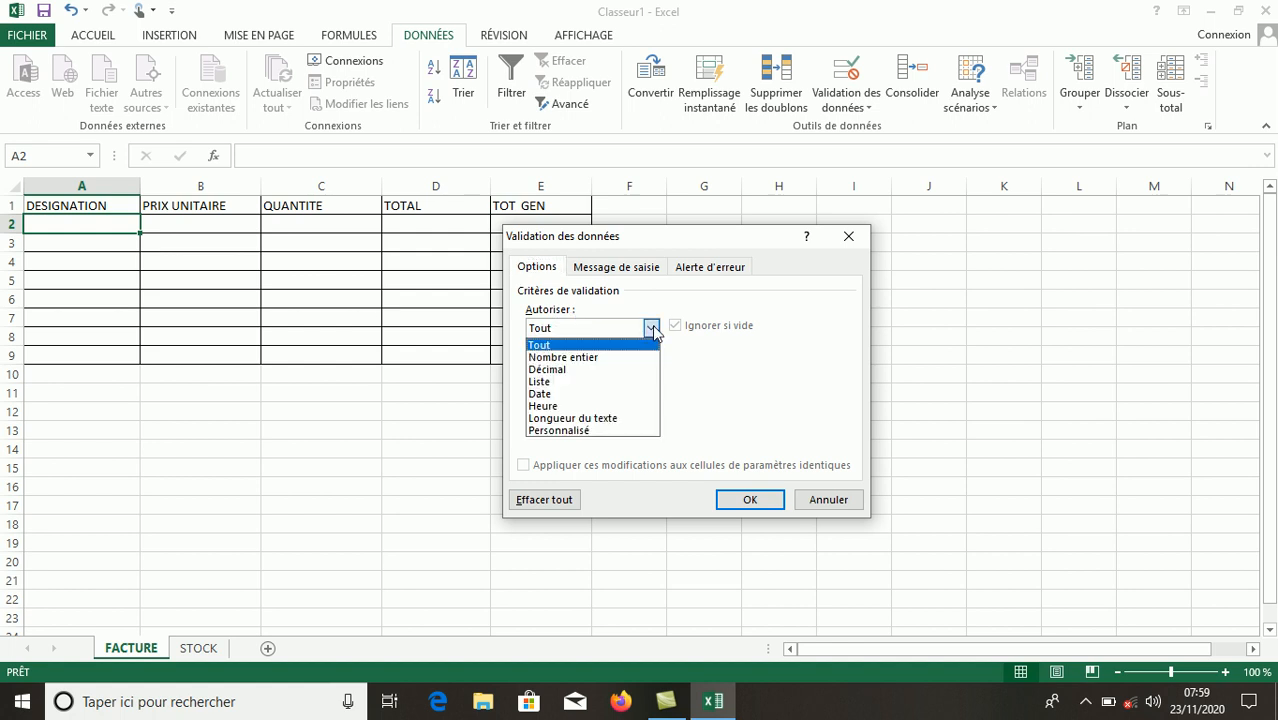
click(540, 382)
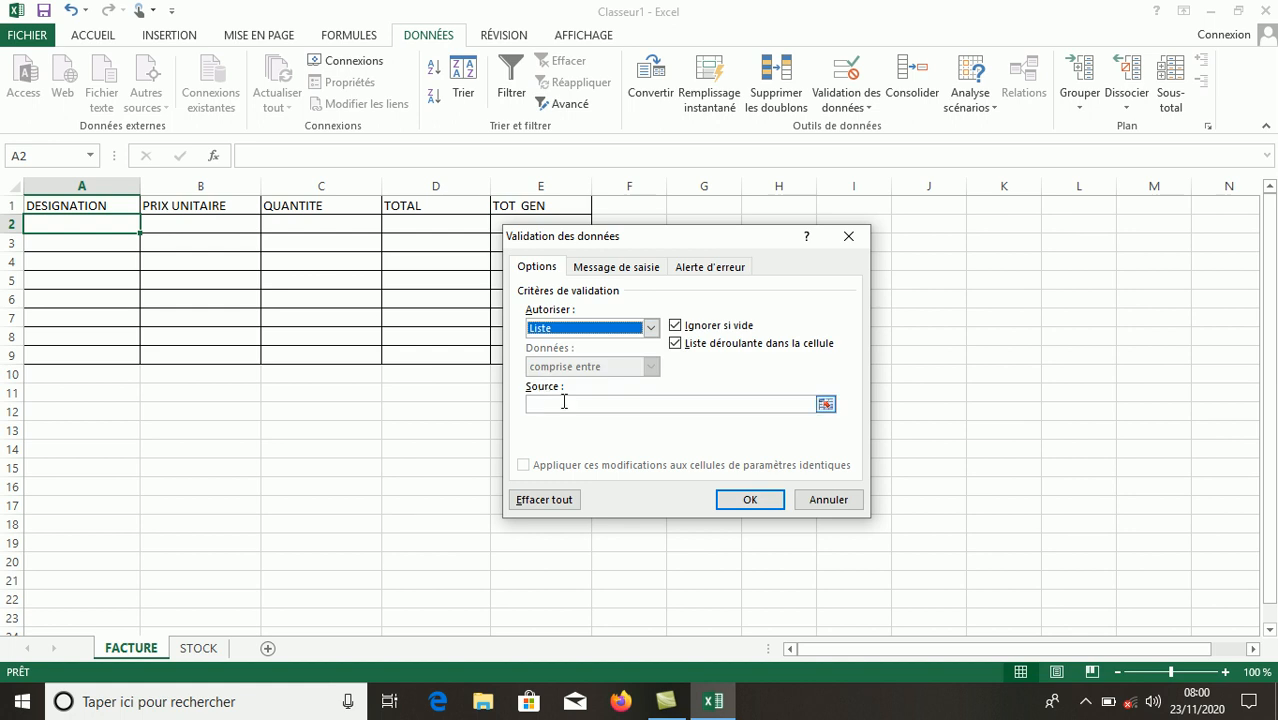
Set the validation source to =STOCK!$A$1:$A$9, apply the rule and open the product drop-down list in A2.
click(563, 403)
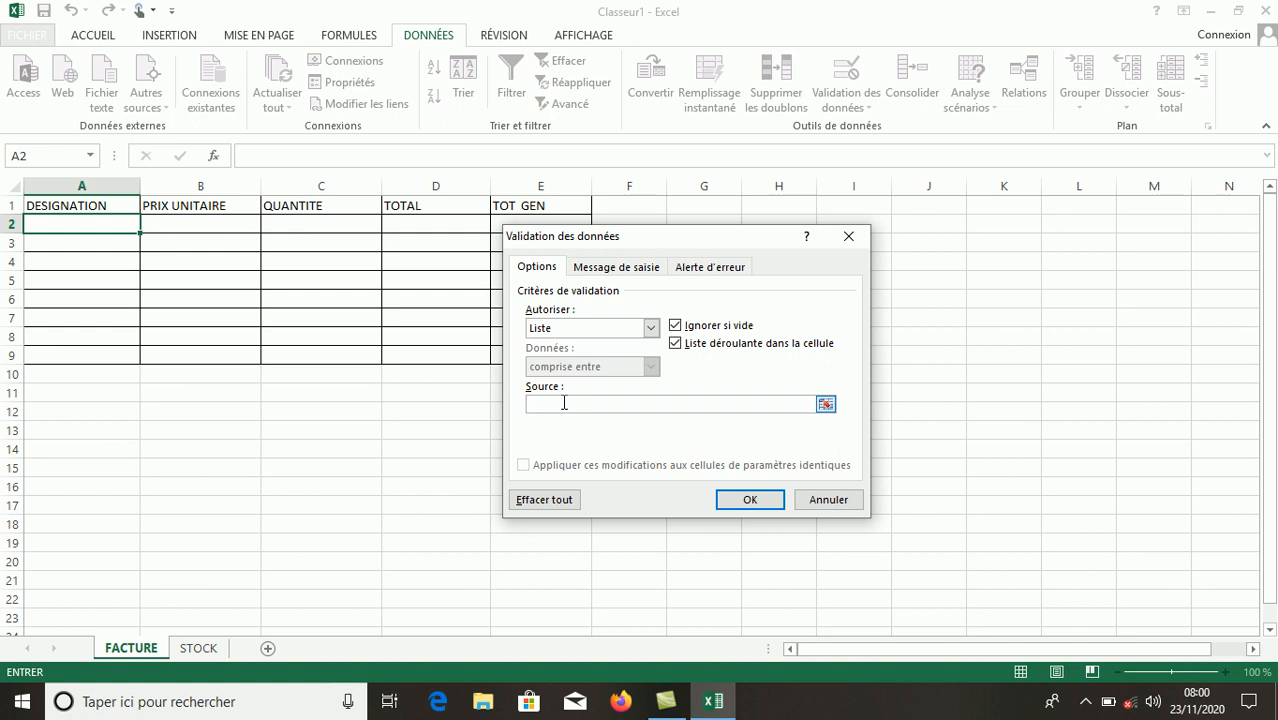
click(198, 652)
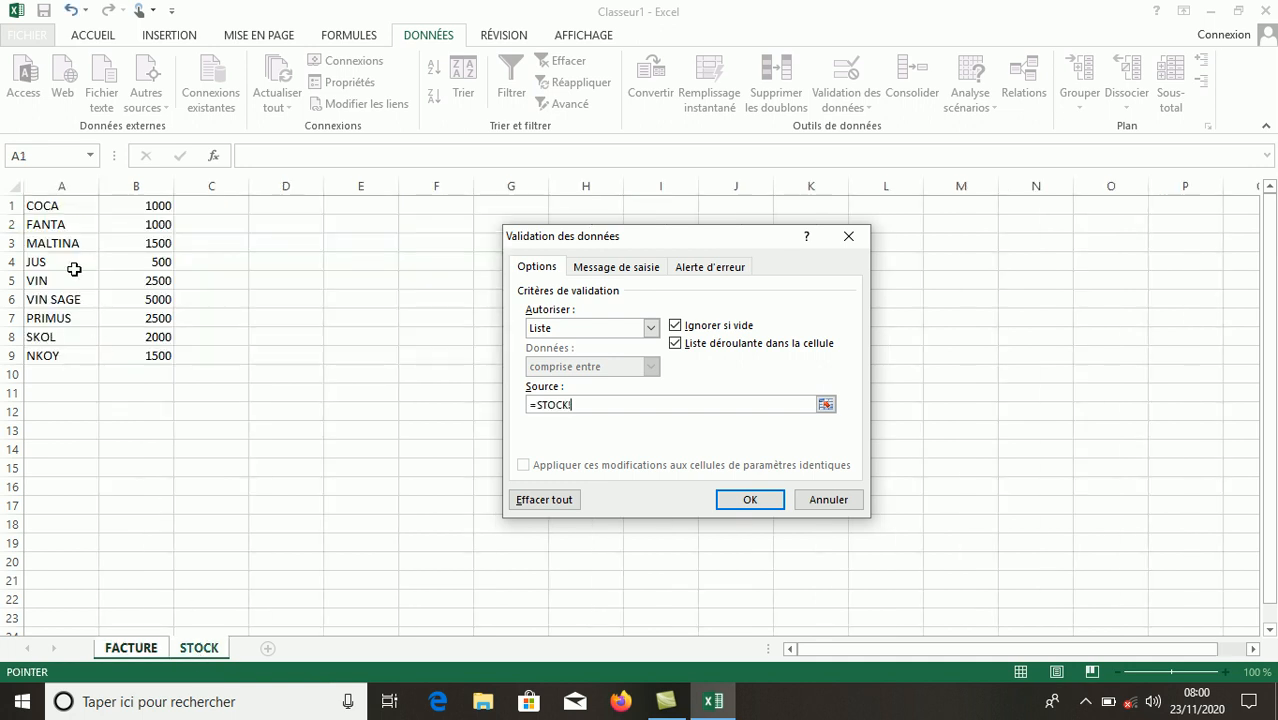
click(42, 206)
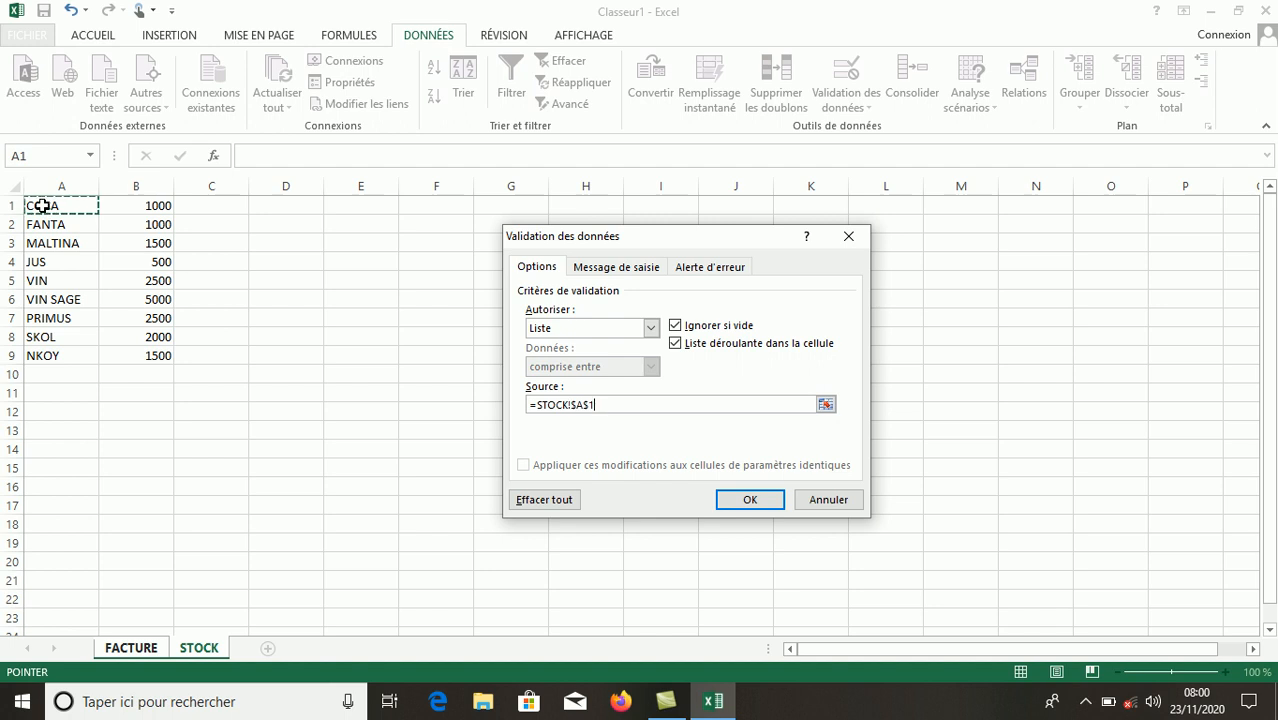
click(44, 299)
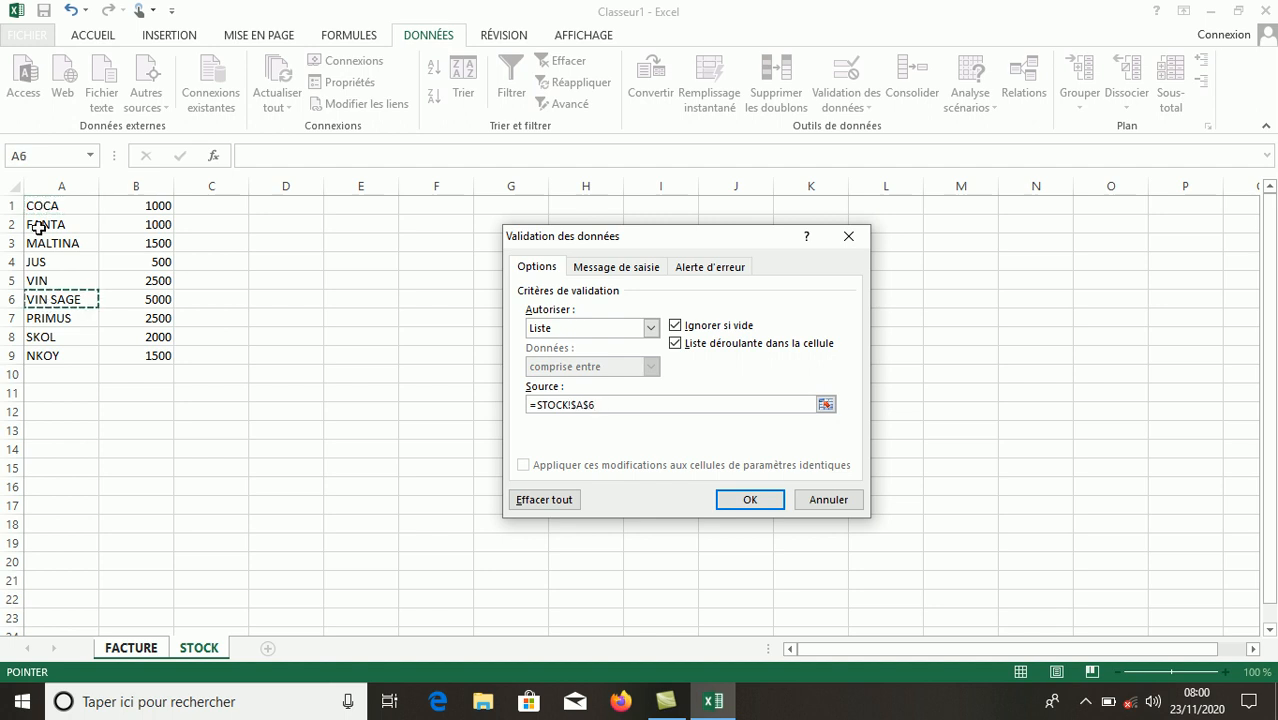
click(38, 206)
drag(35, 206, 46, 354)
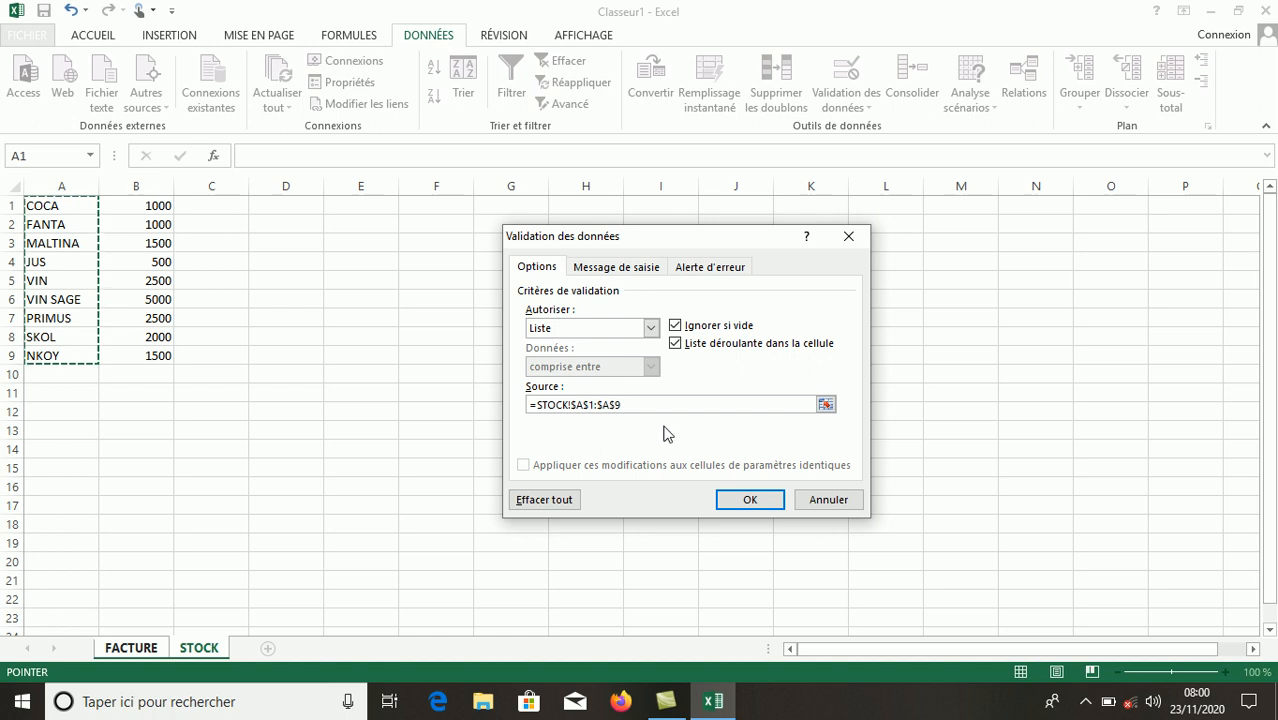
click(748, 499)
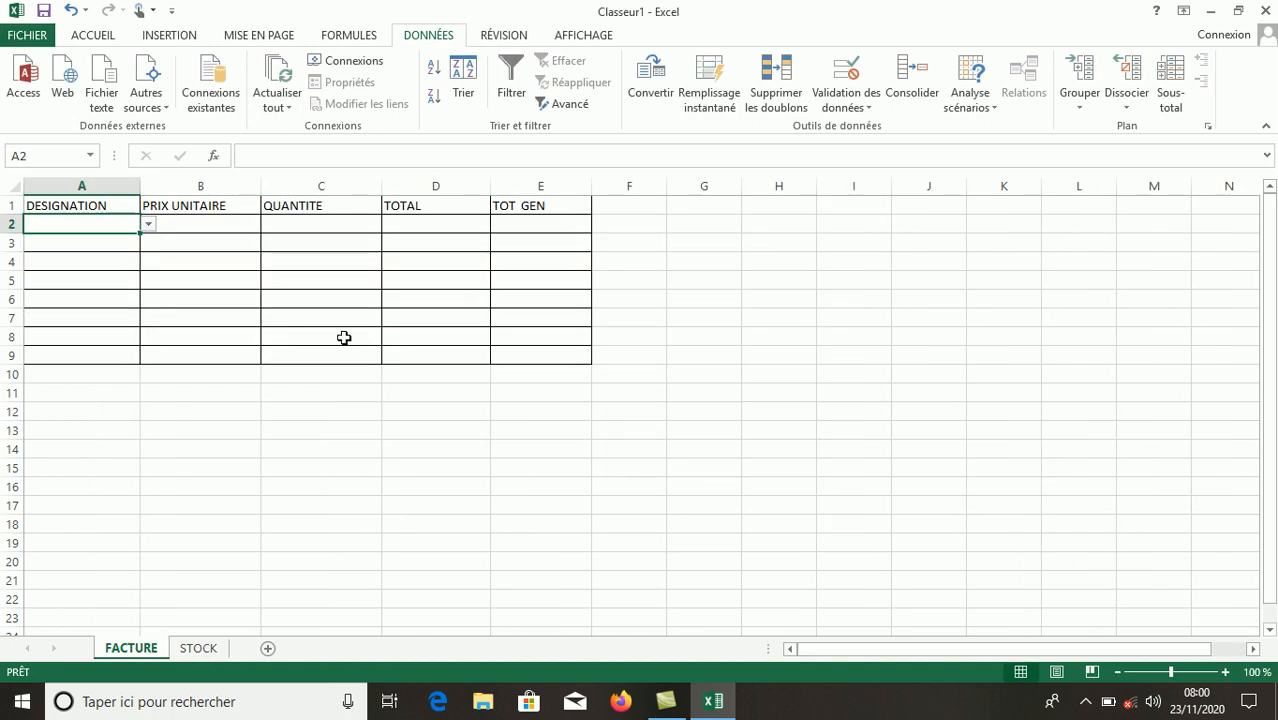
click(148, 226)
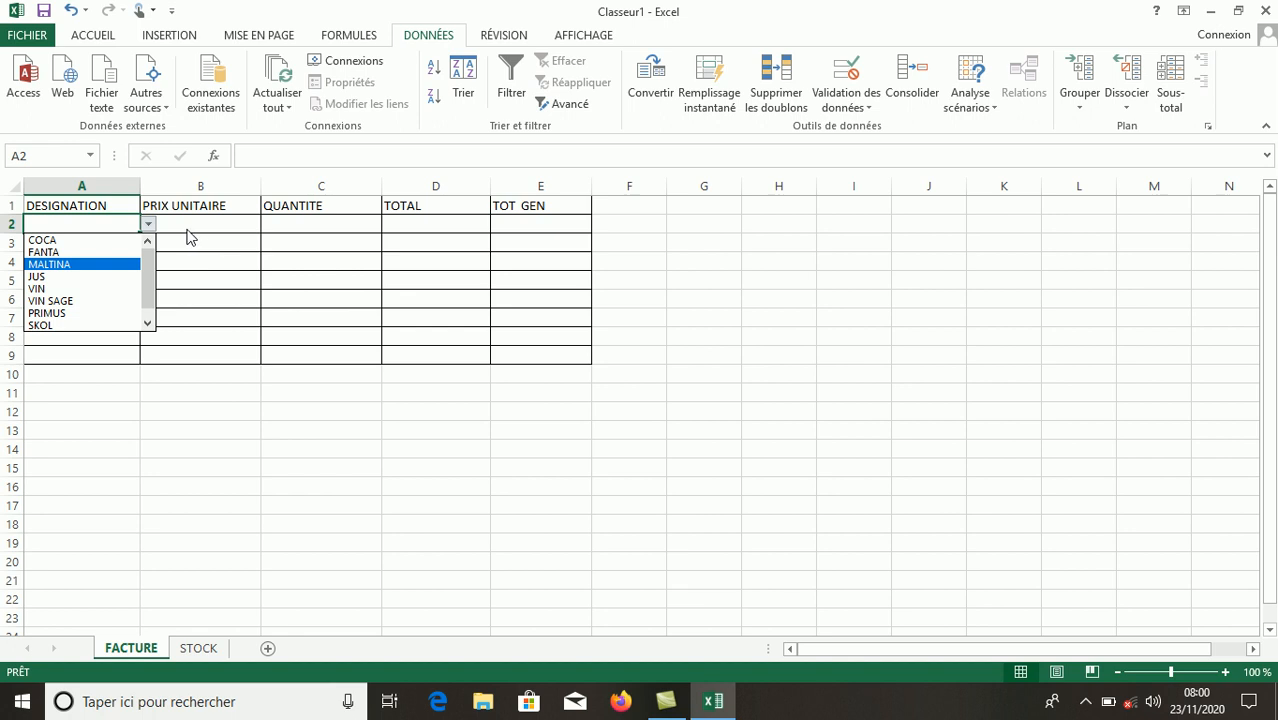
Copy the product drop-down list from A2 down through A9 in the DESIGNATION column of the FACTURE sheet.
click(148, 226)
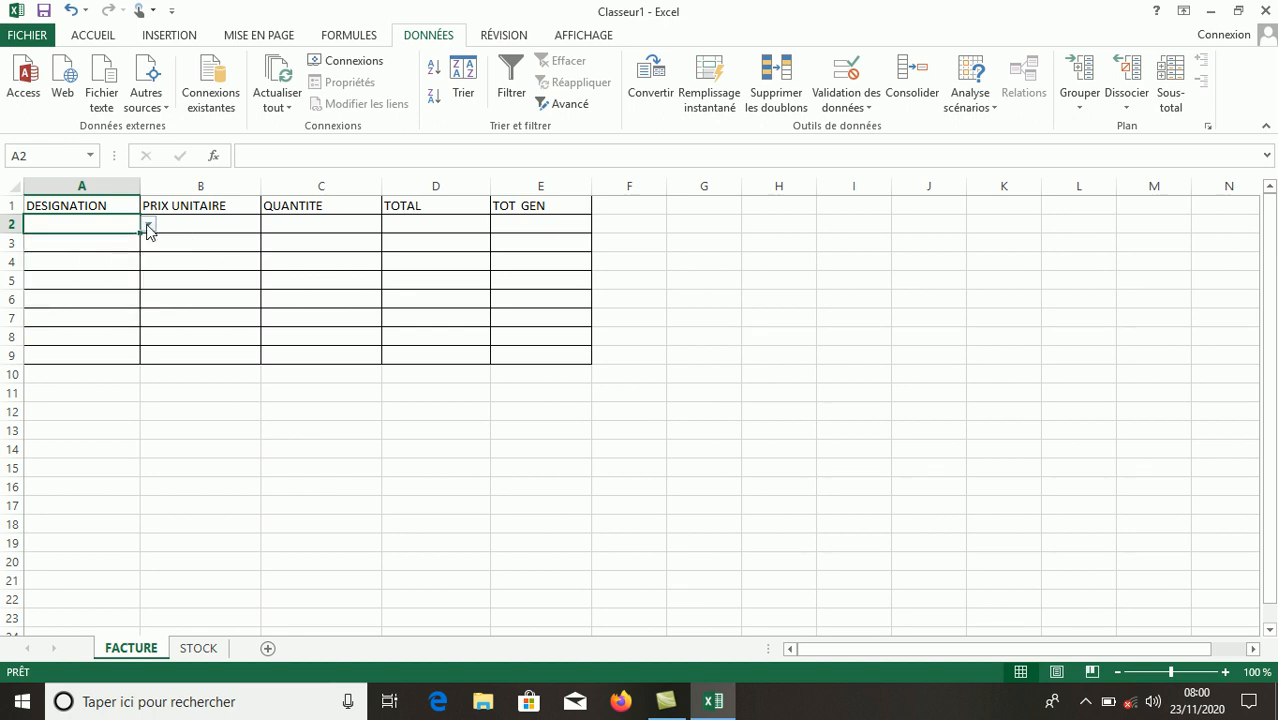
click(197, 648)
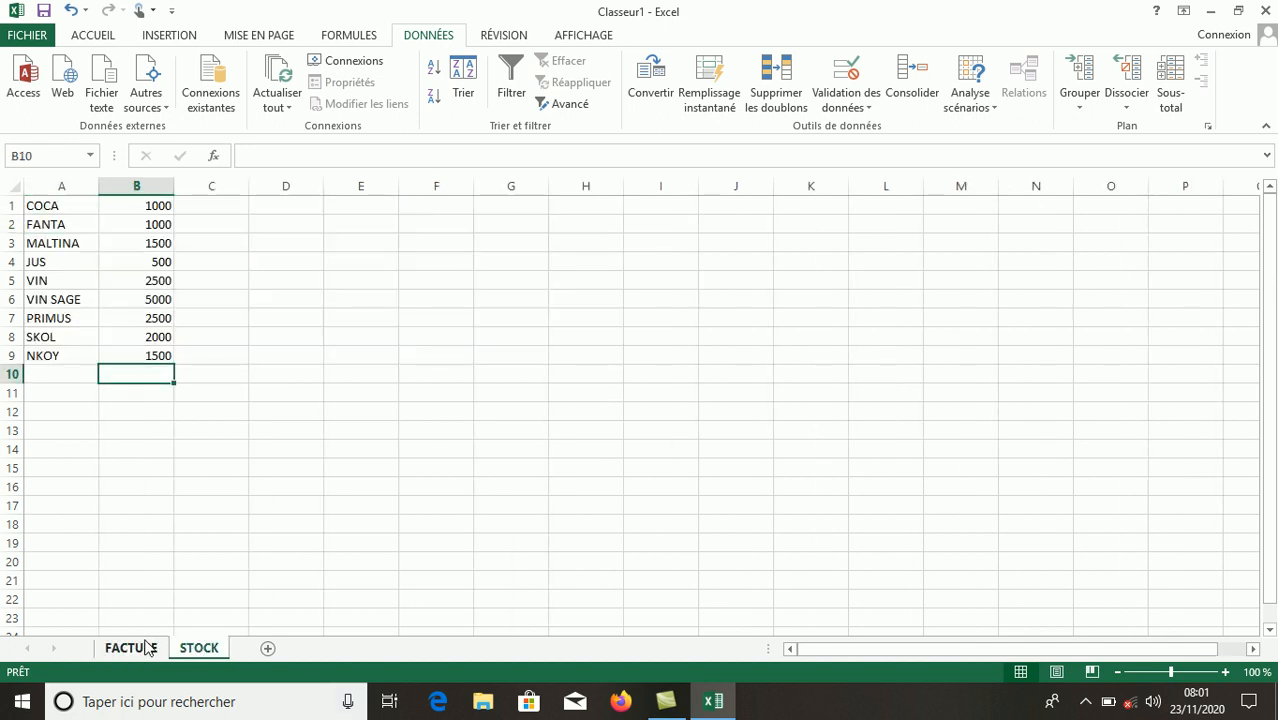
click(146, 648)
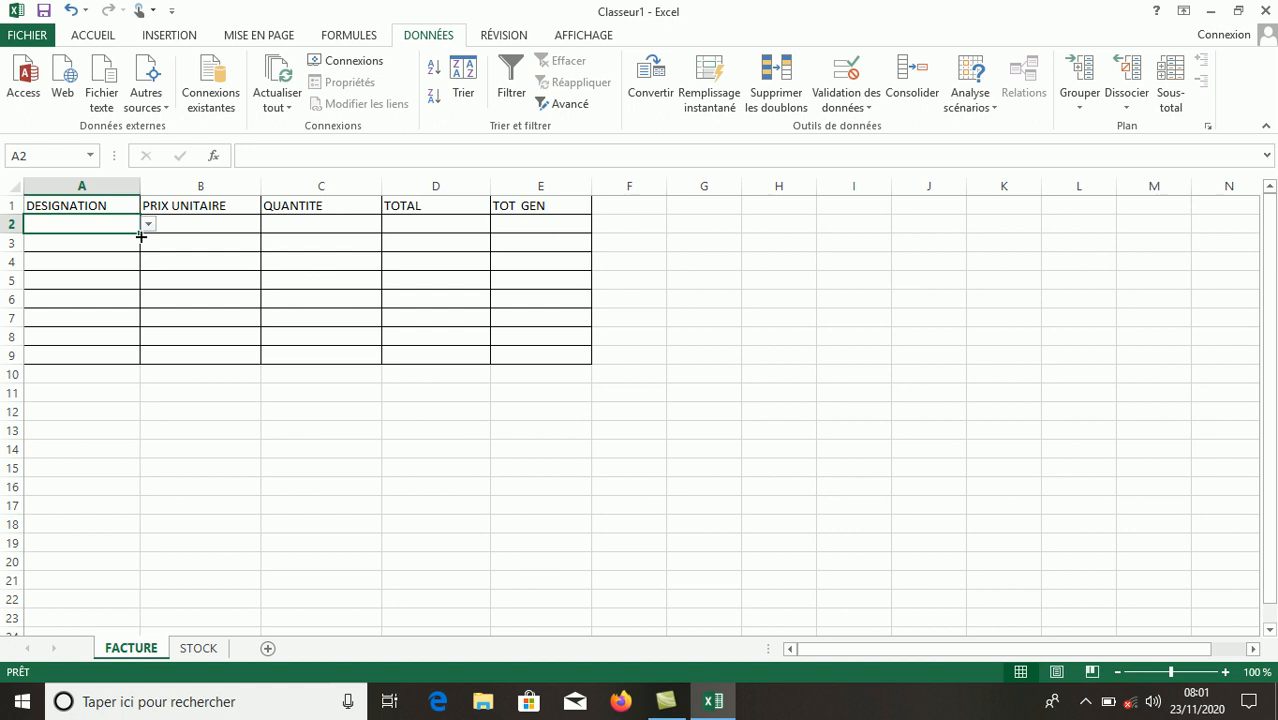
drag(141, 236, 134, 357)
Check the product drop-down lists in cells A4 and A5 of the DESIGNATION column.
click(94, 246)
click(94, 265)
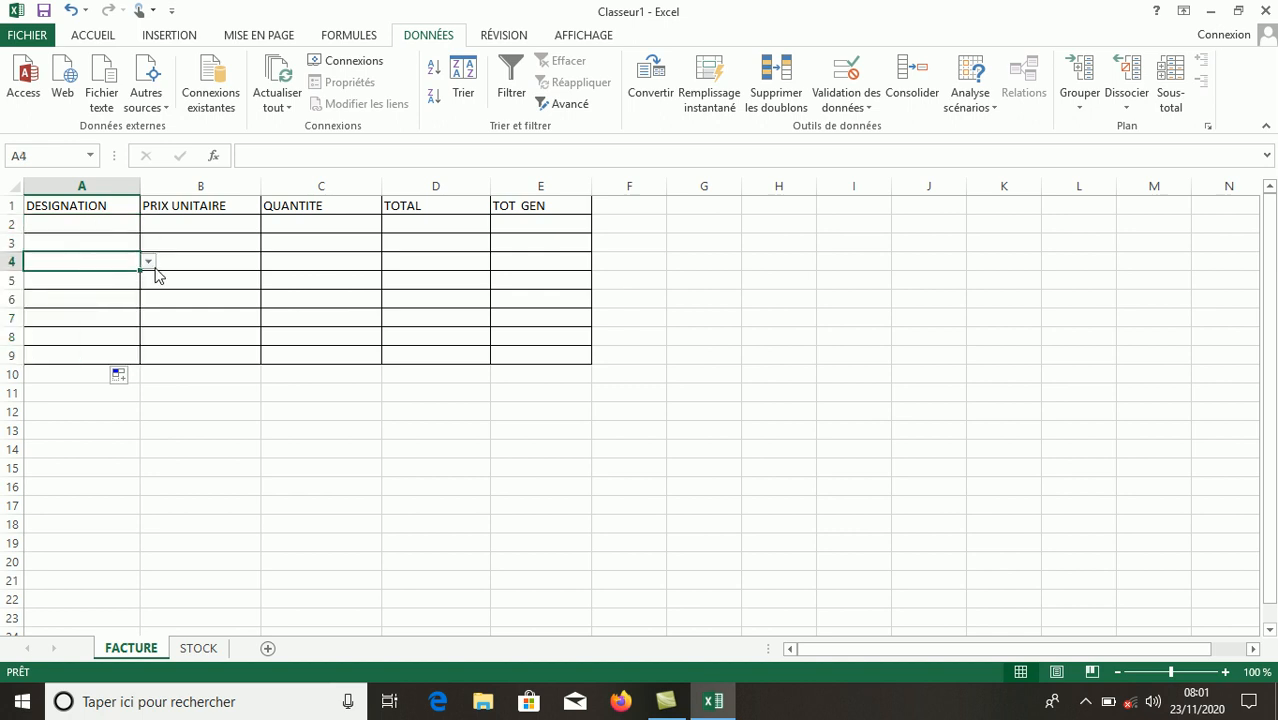
click(148, 262)
click(148, 262)
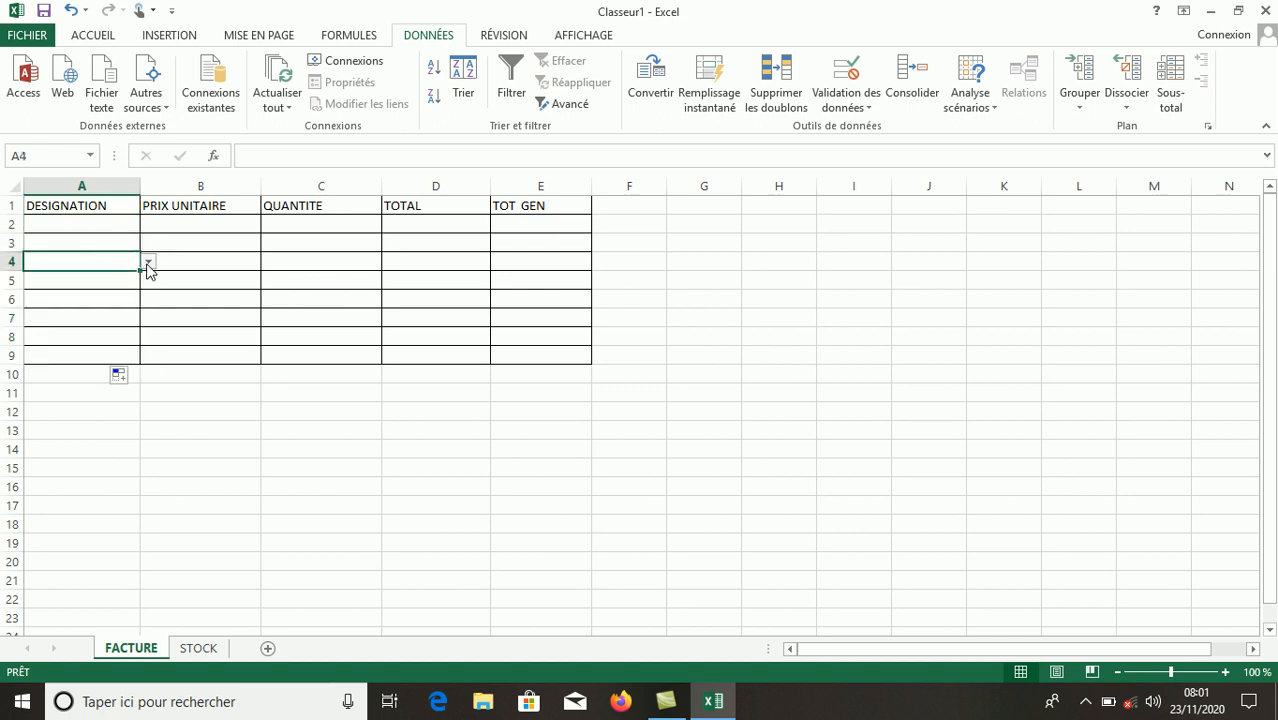
click(99, 289)
click(149, 283)
click(150, 285)
Try out the drop-down list by picking COCA in A2, and clear the cell again.
click(102, 227)
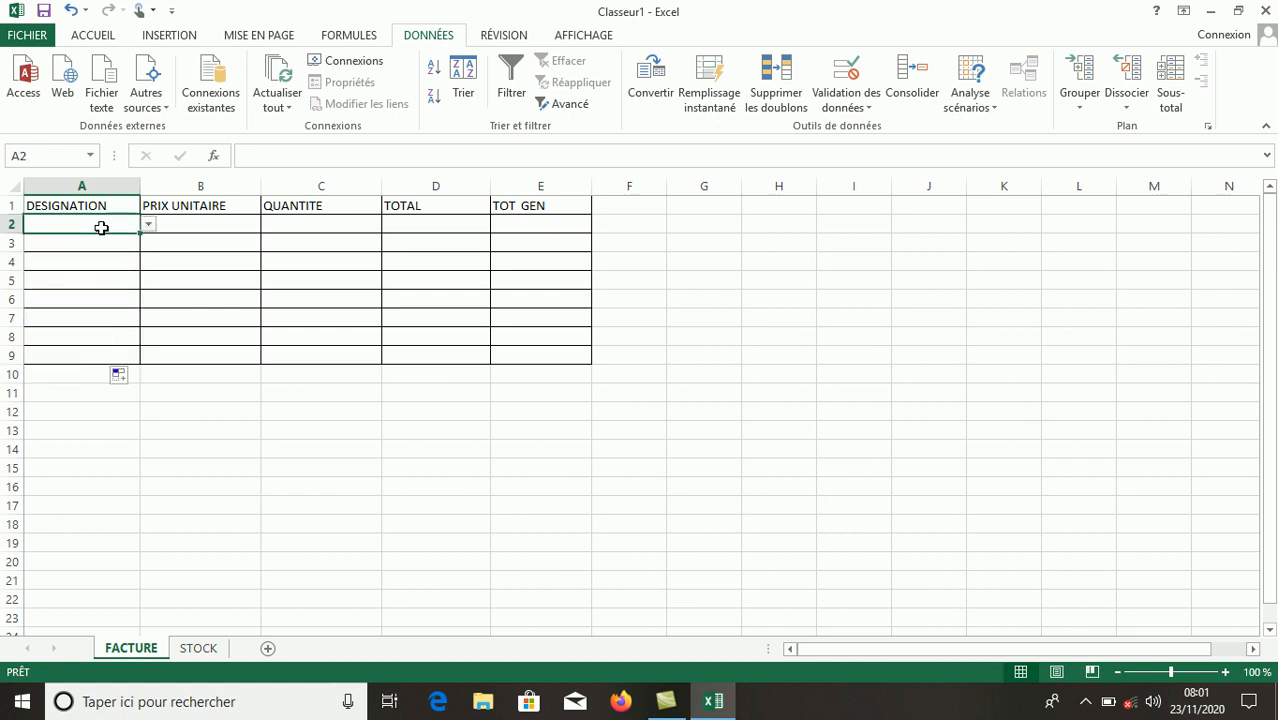
click(147, 224)
click(27, 239)
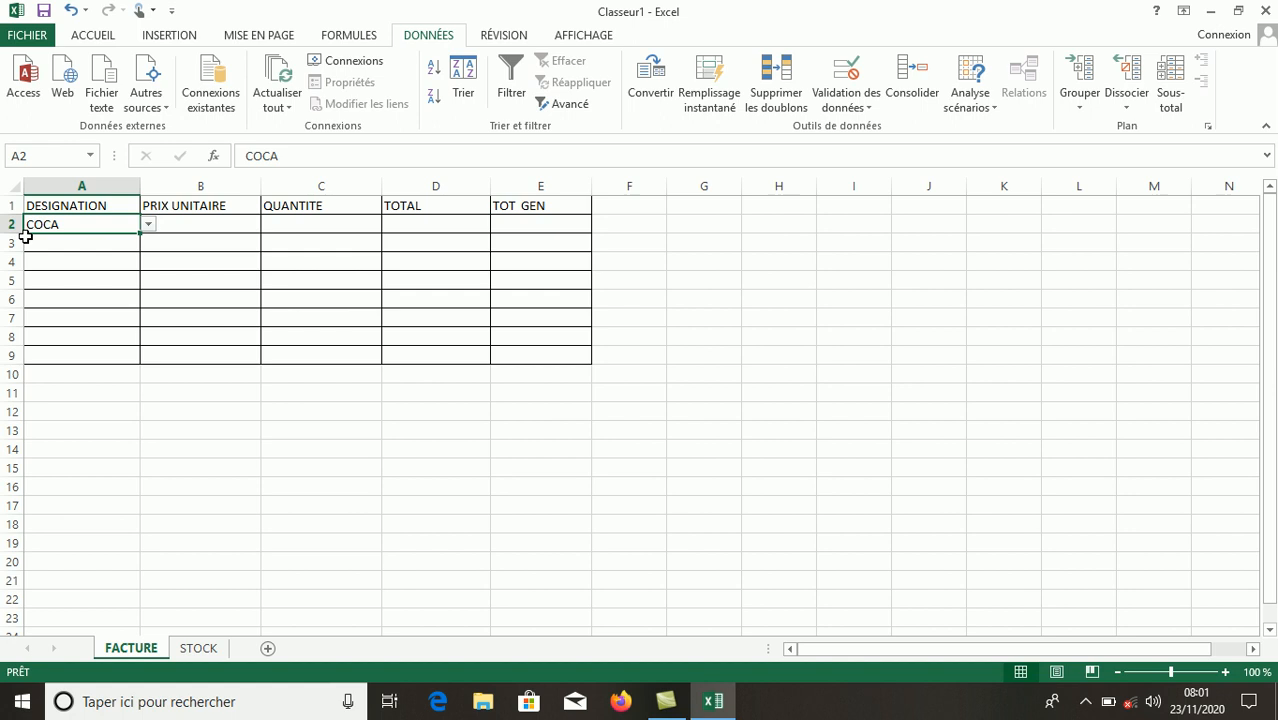
double_click(127, 225)
key(BackSpace)
key(BackSpace)
key(BackSpace)
key(BackSpace)
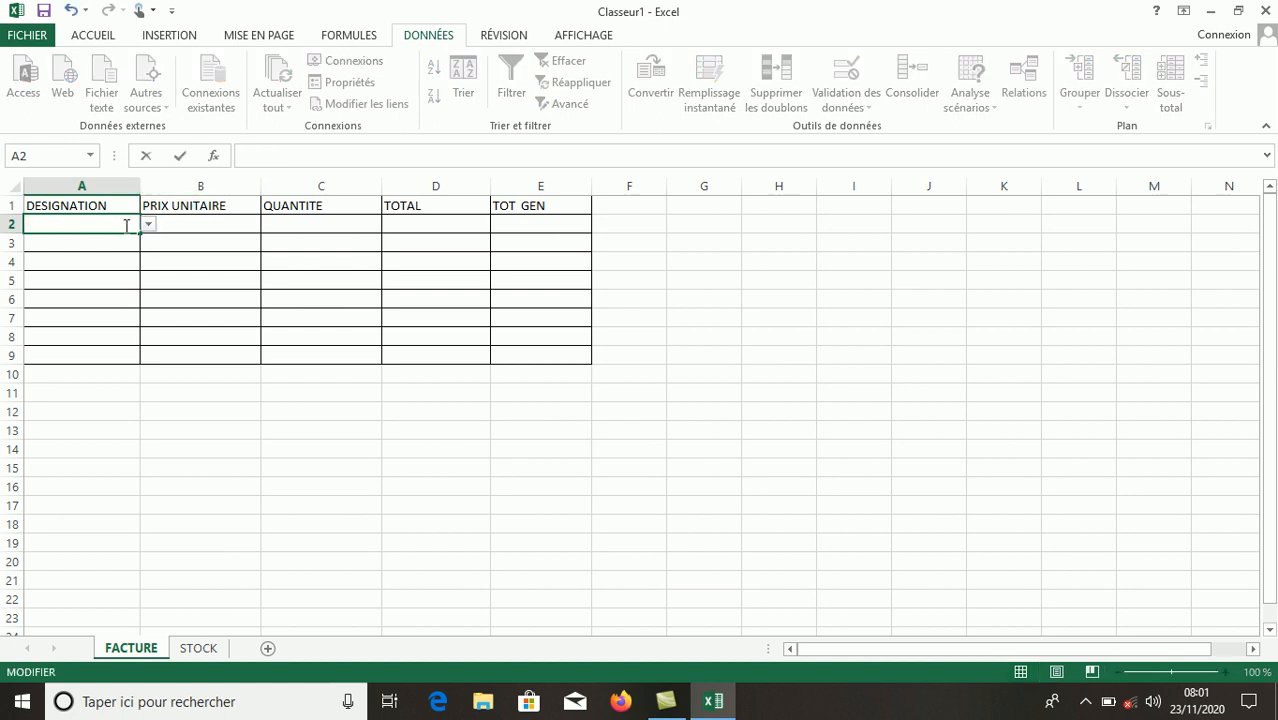
click(88, 257)
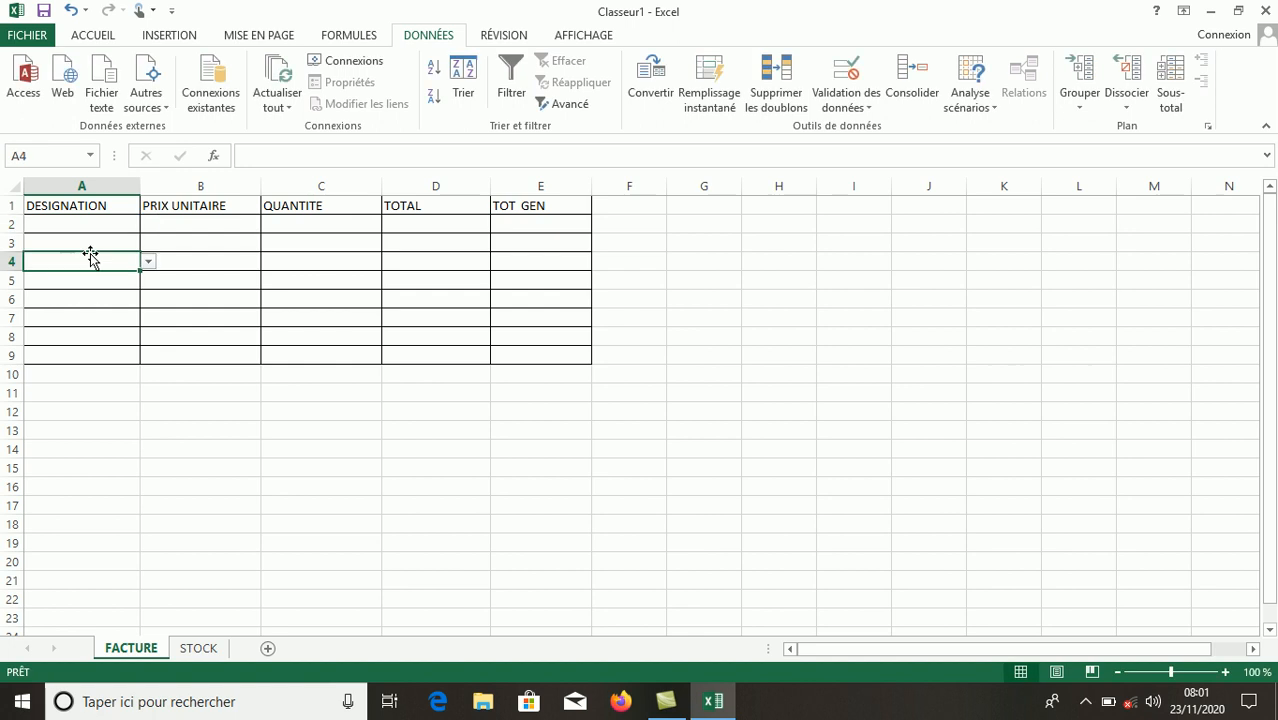
click(88, 228)
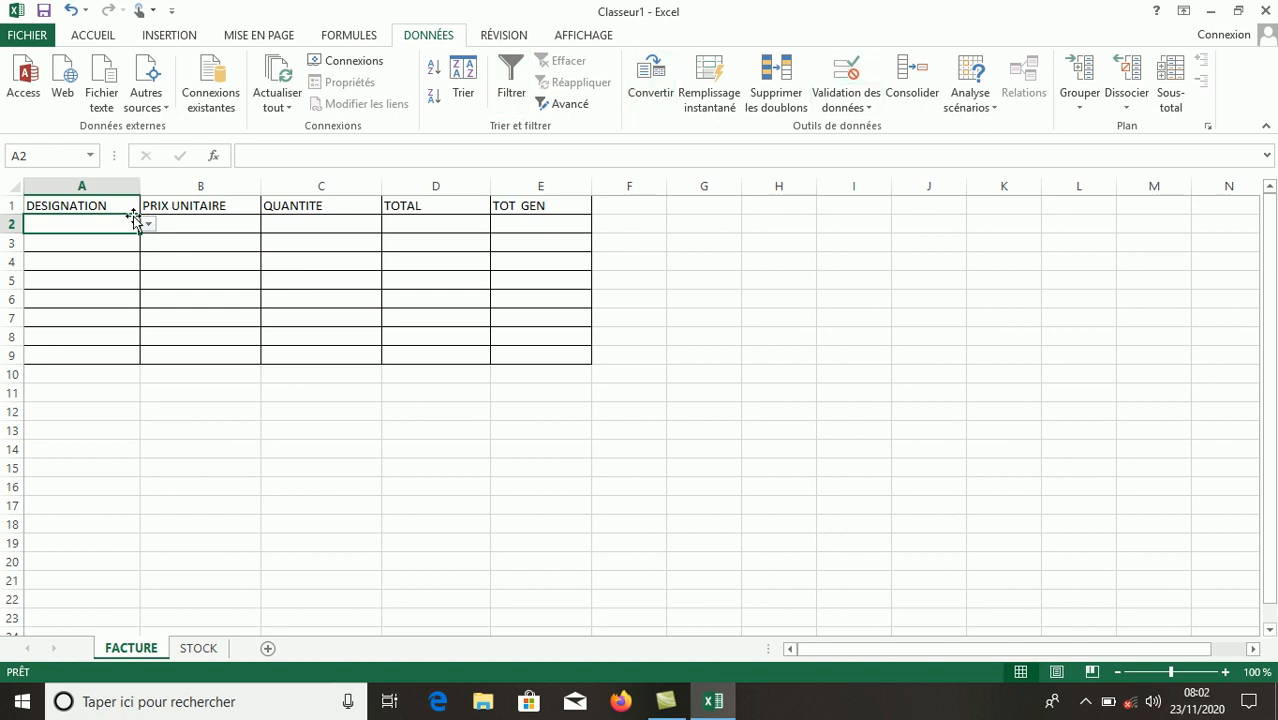
click(372, 45)
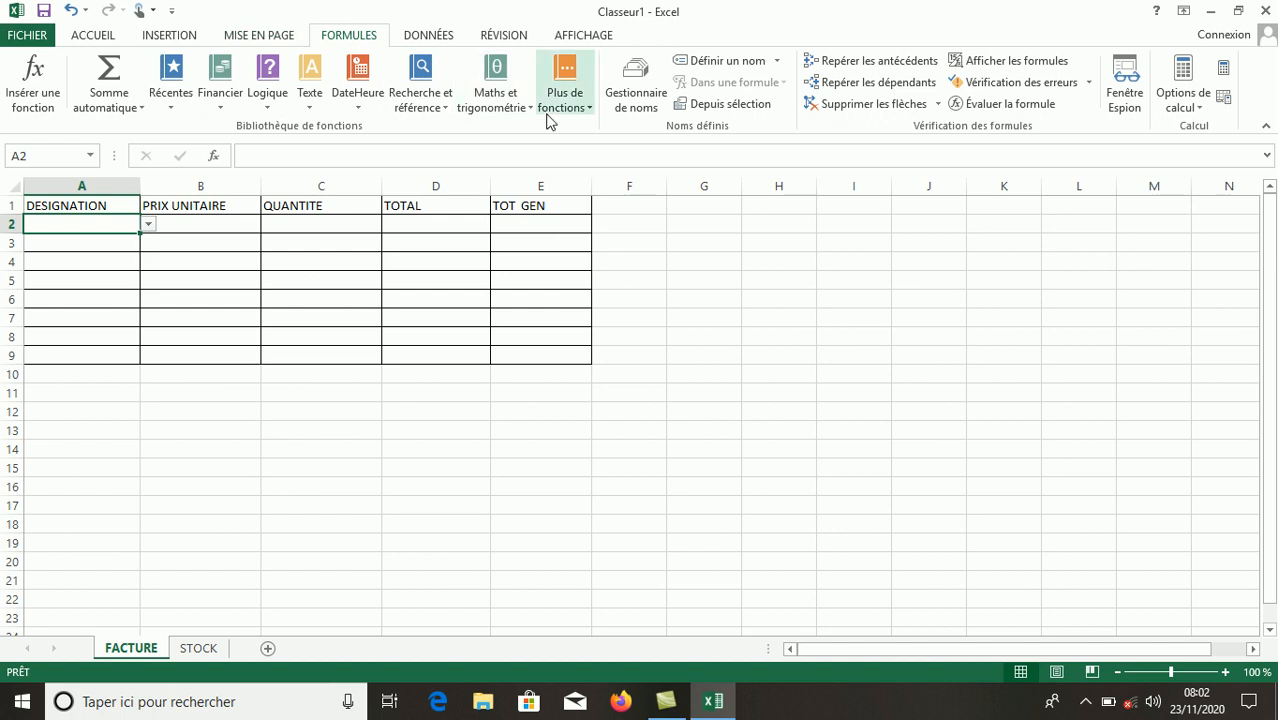
click(407, 109)
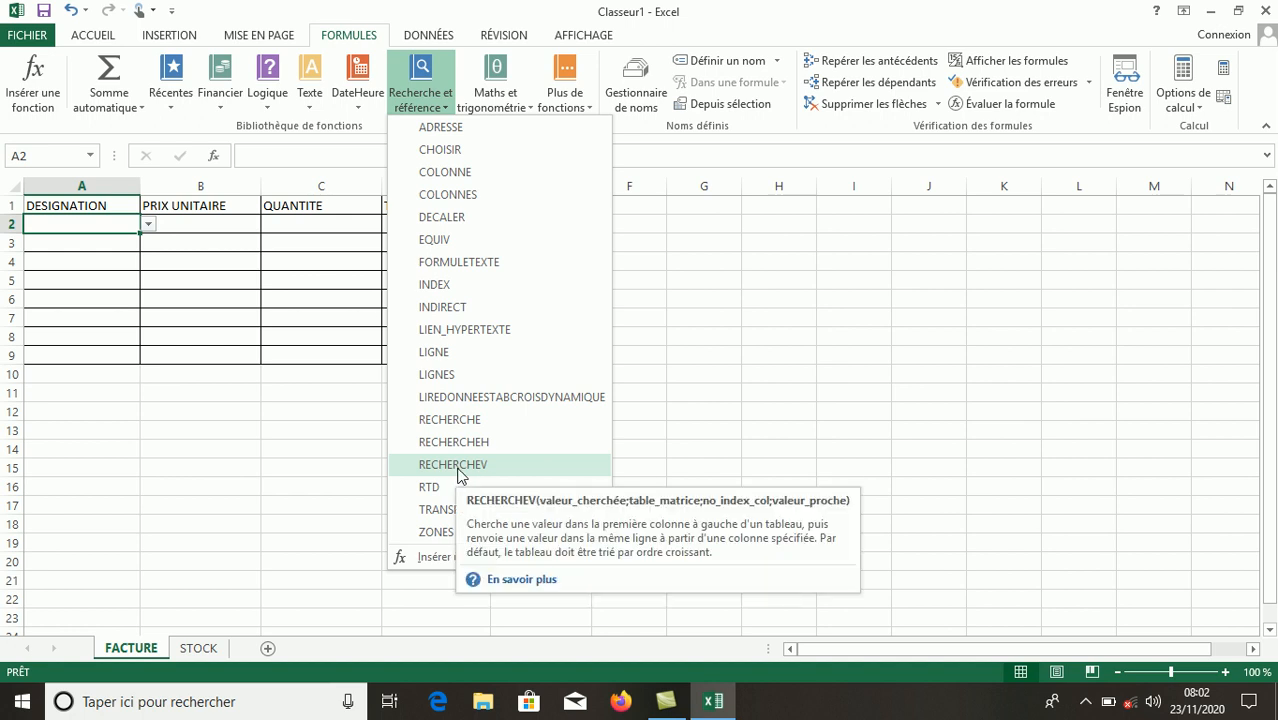
click(455, 465)
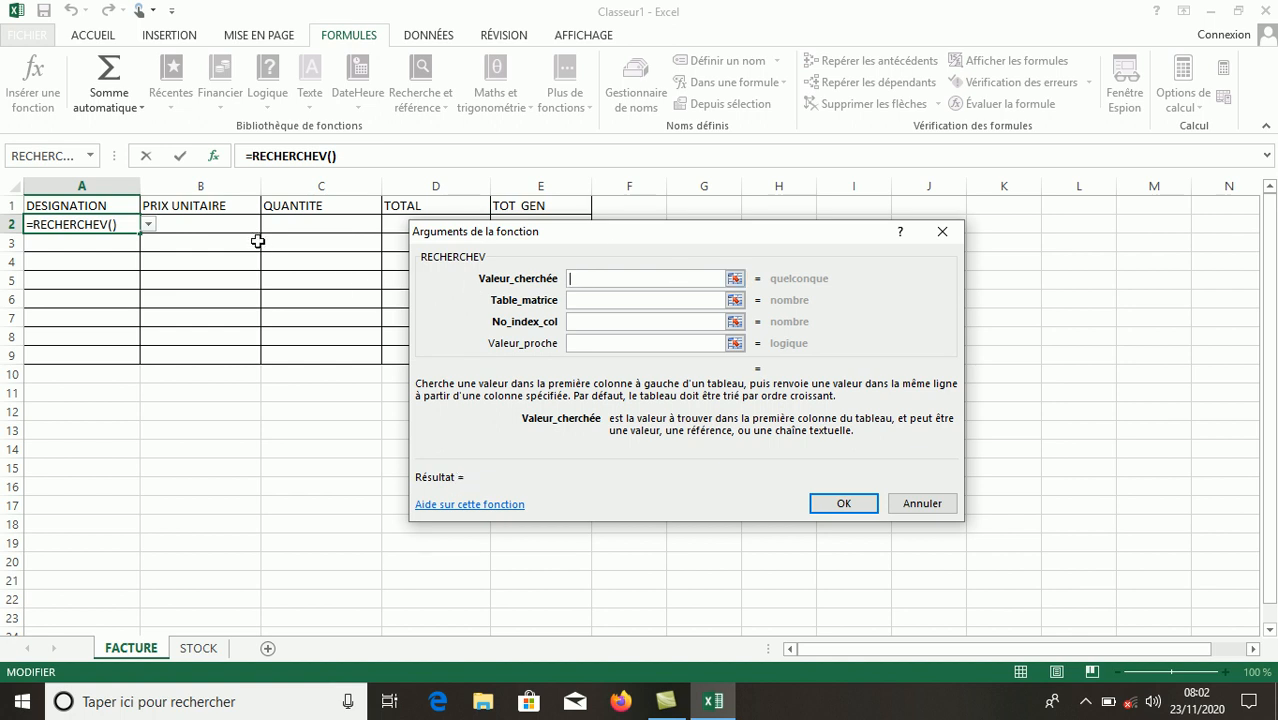
click(183, 224)
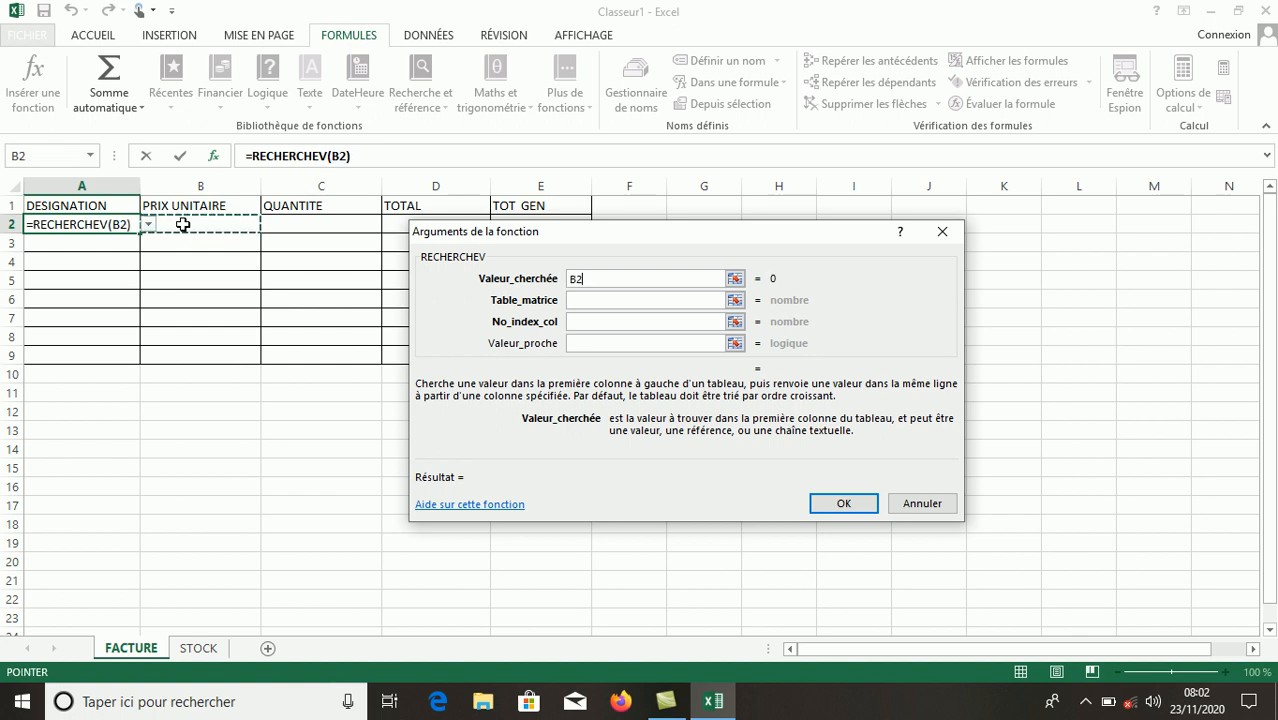
click(905, 505)
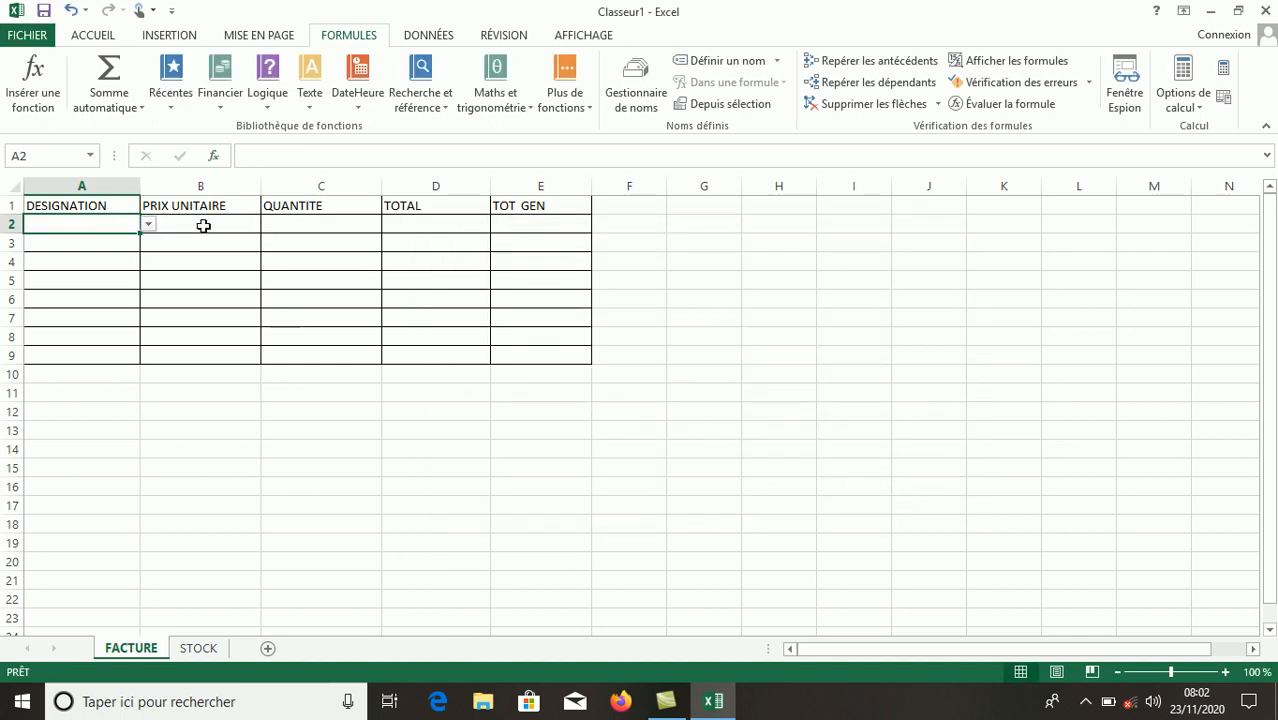
Start a RECHERCHEV function in B2 with A2 as Valeur_cherchée and STOCK!A1:B9 as Table_matrice.
click(206, 227)
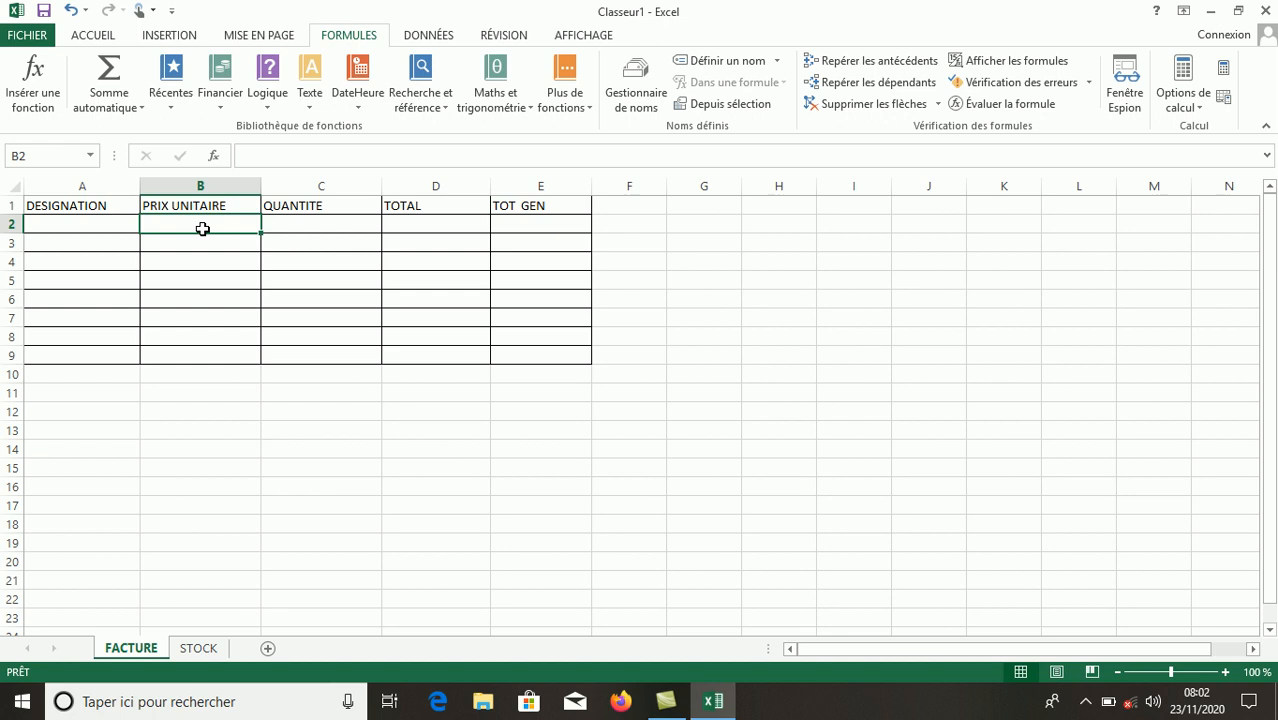
click(423, 90)
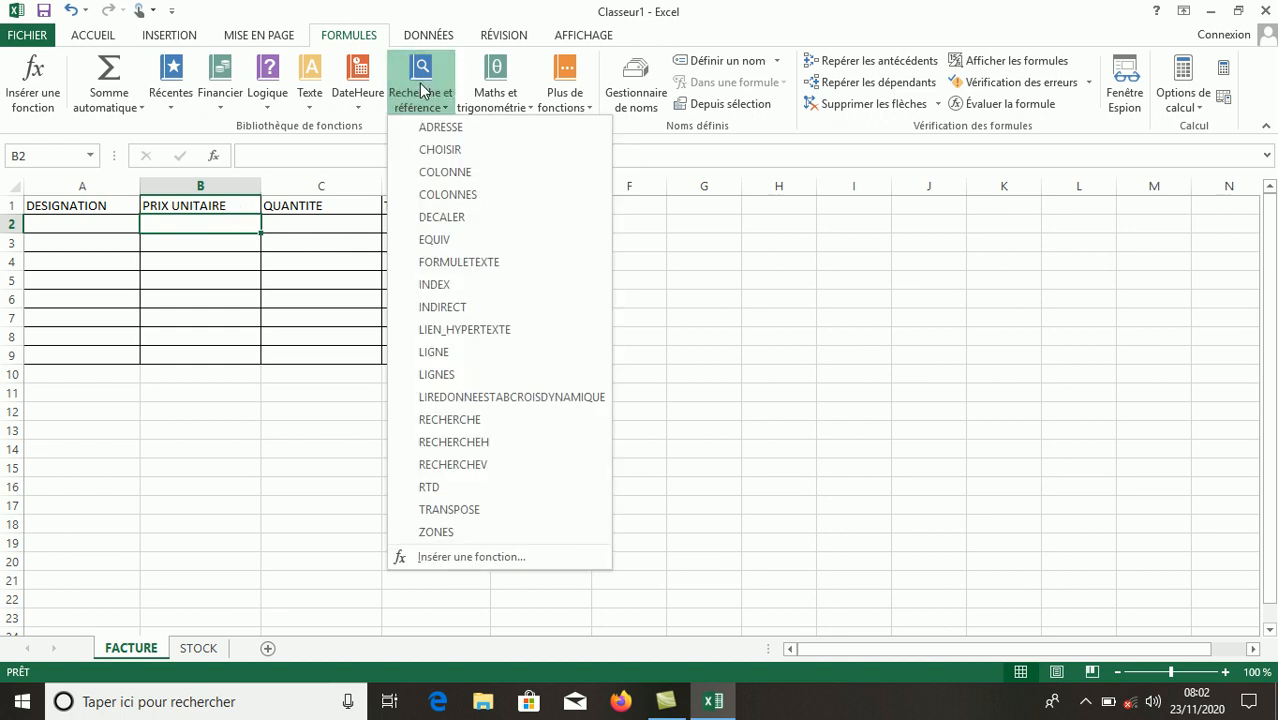
click(449, 465)
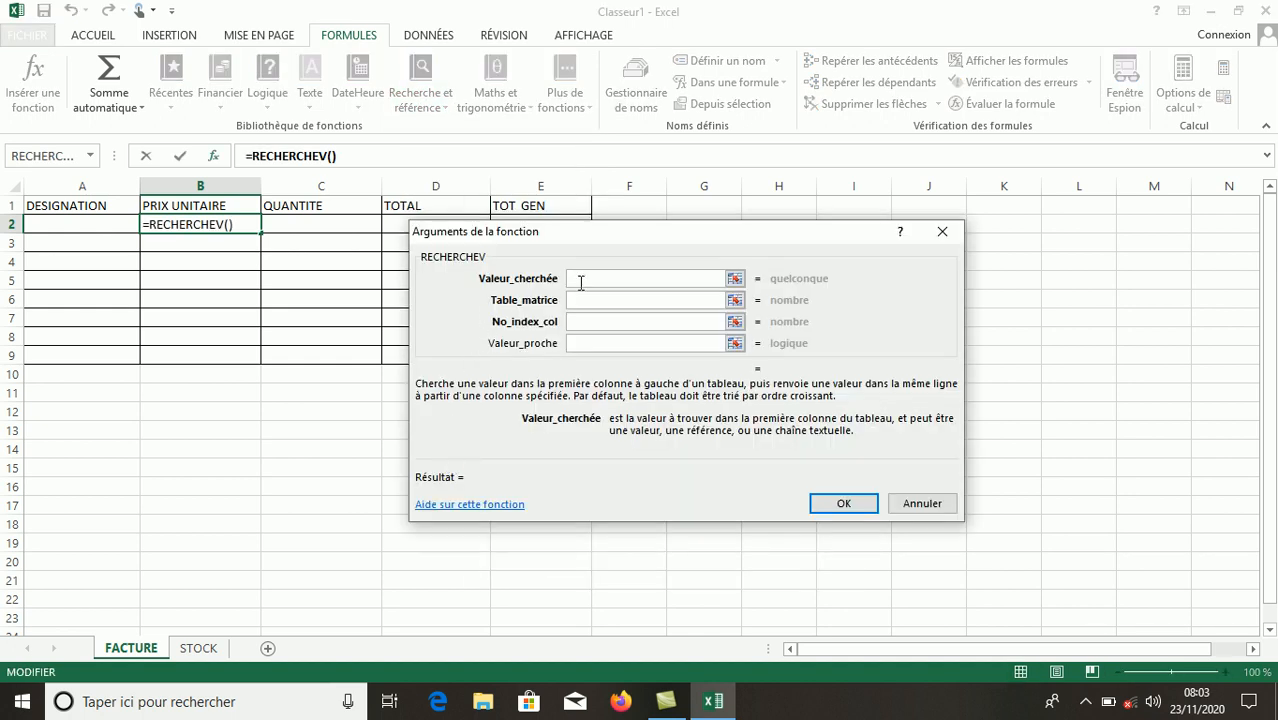
click(76, 226)
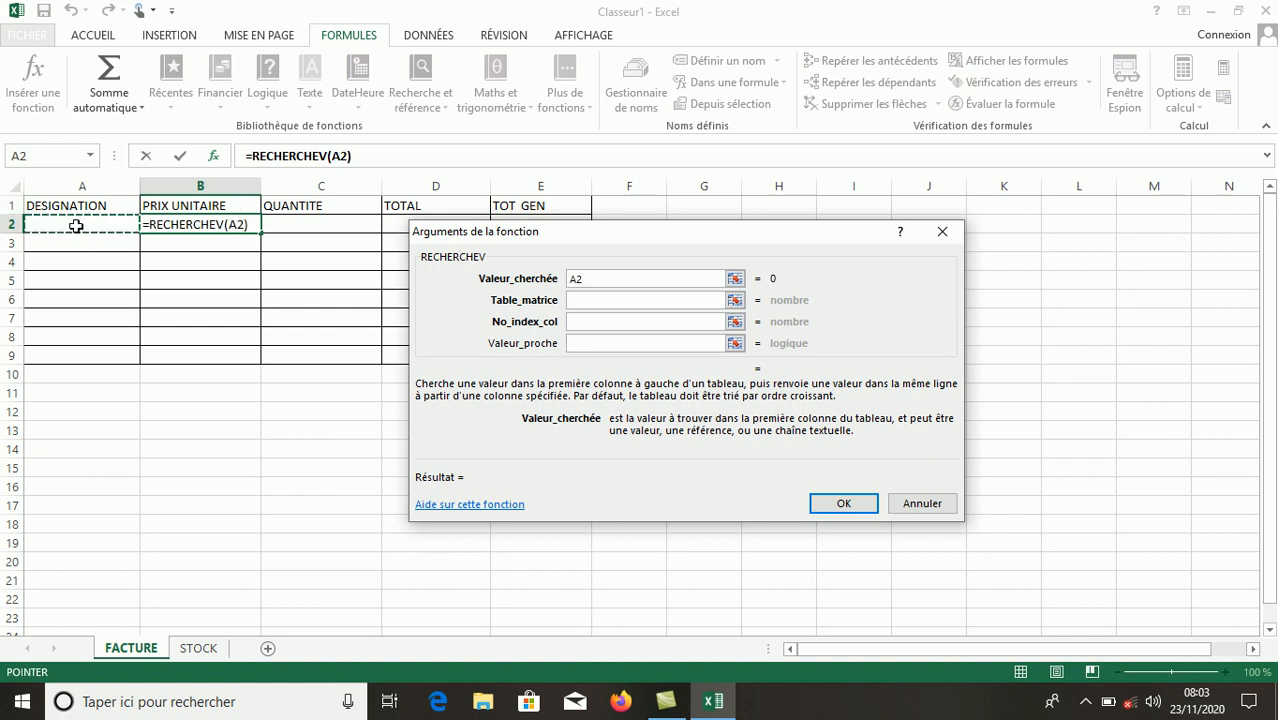
click(599, 300)
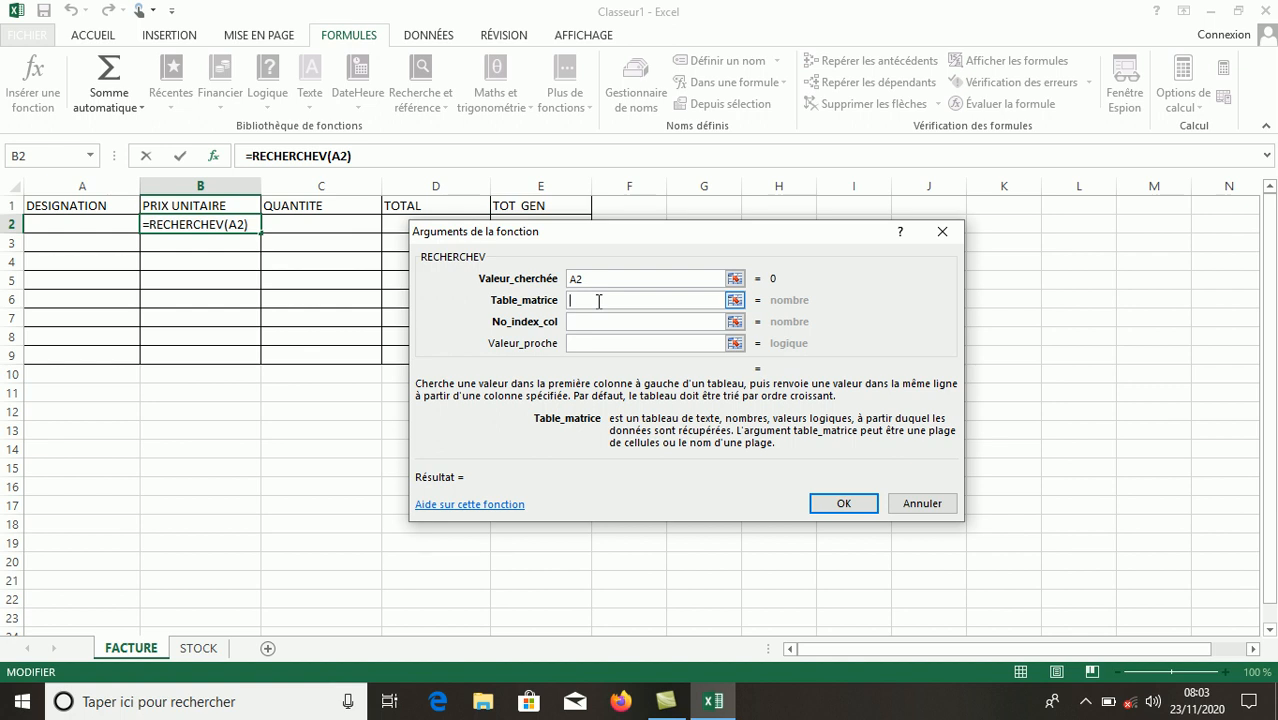
click(200, 653)
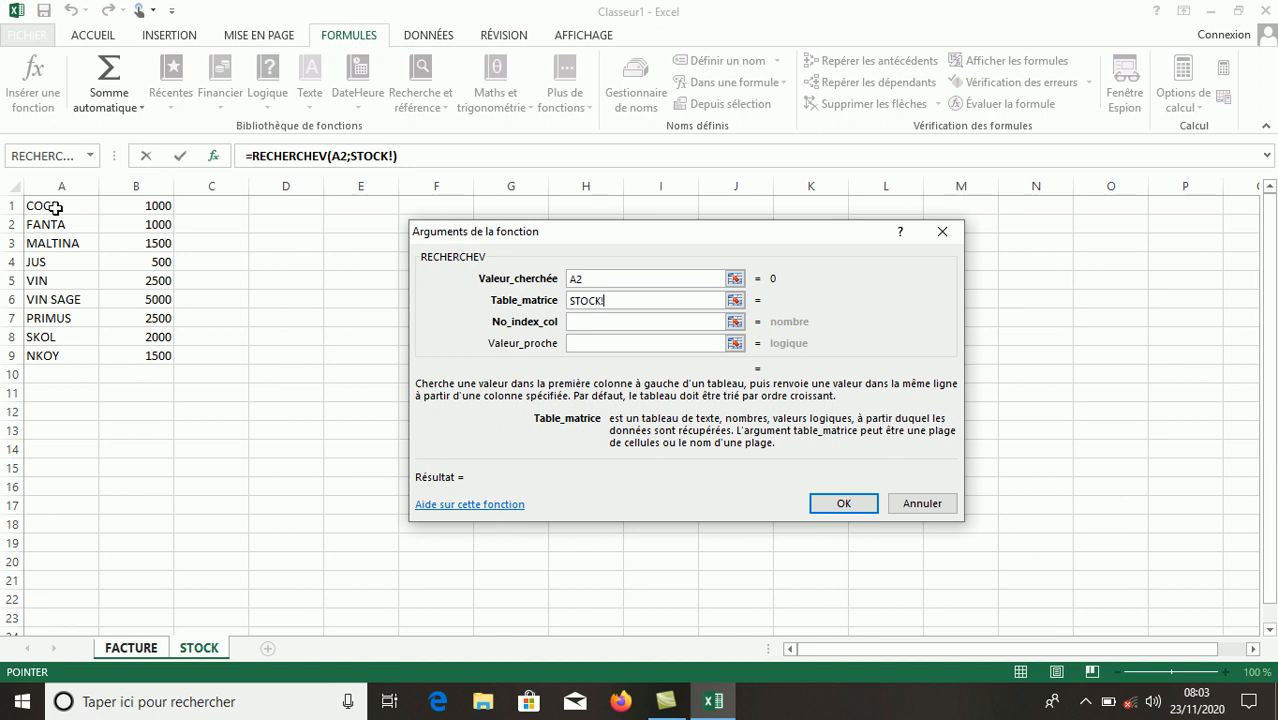
drag(55, 205, 128, 360)
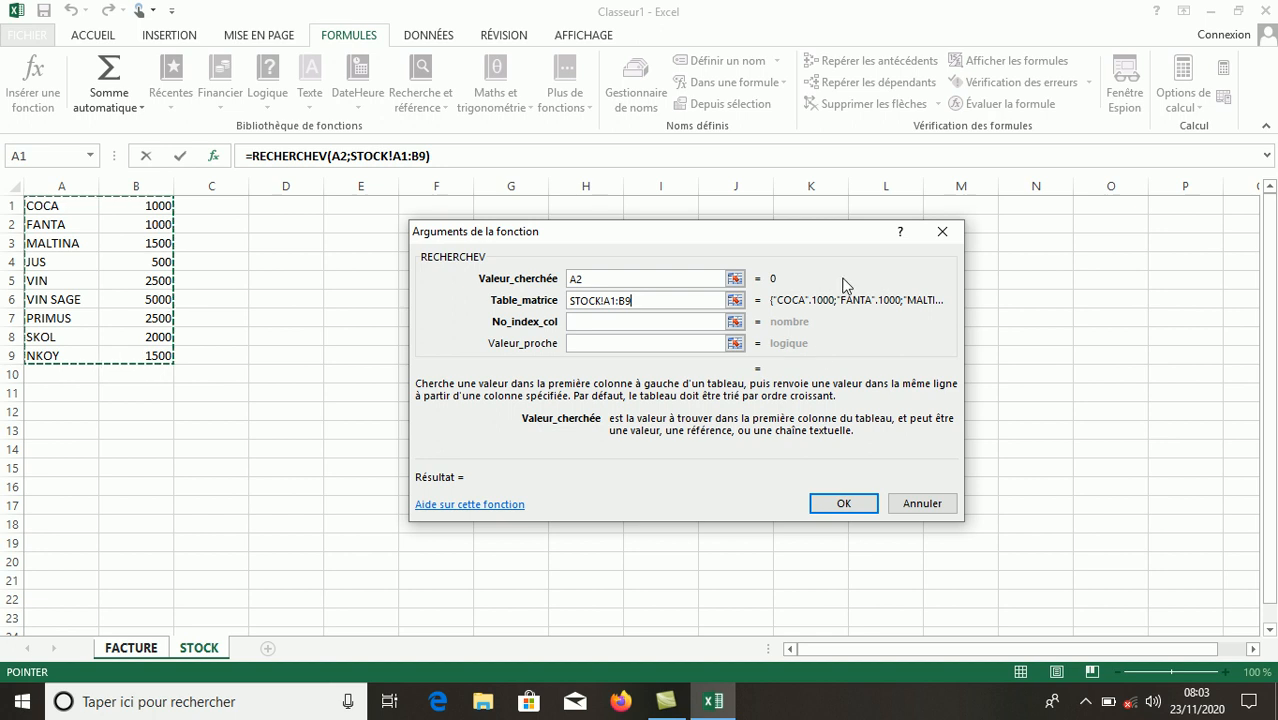
Complete the RECHERCHEV formula with No_index_col 2 and Valeur_proche 0, and fill it down from B2 to B9.
click(632, 322)
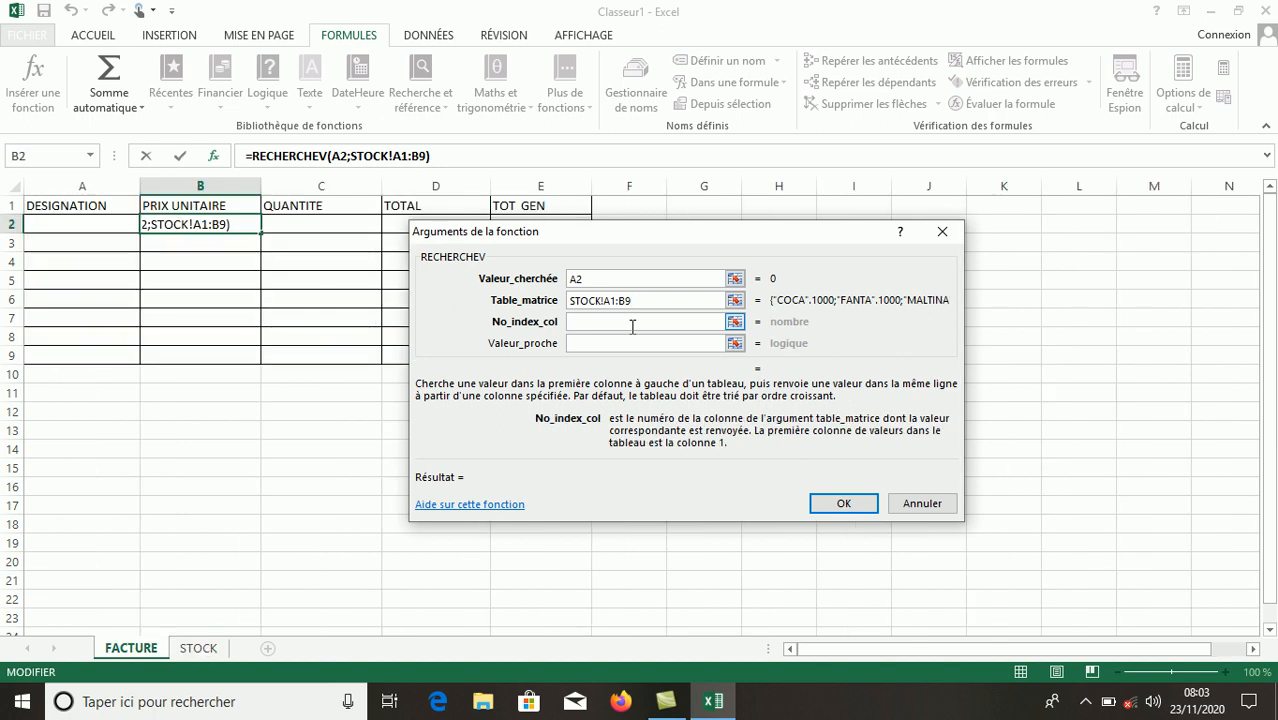
text(2)
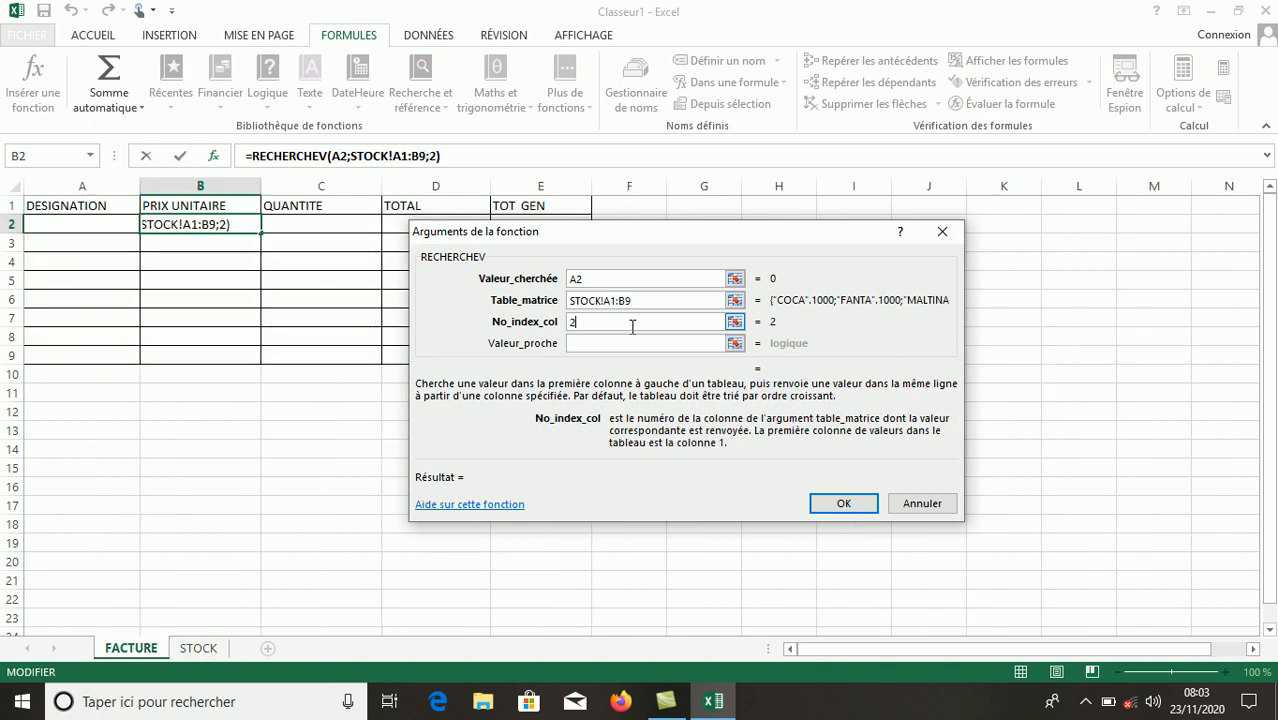
click(597, 344)
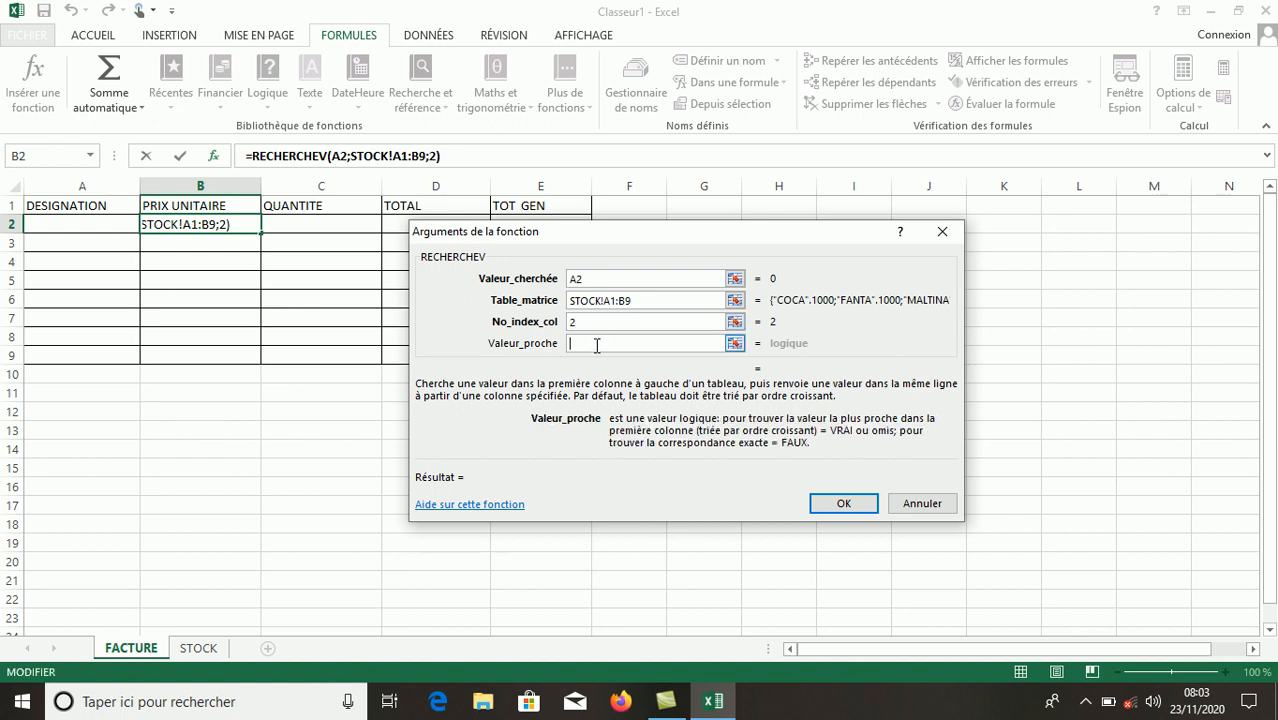
text(0)
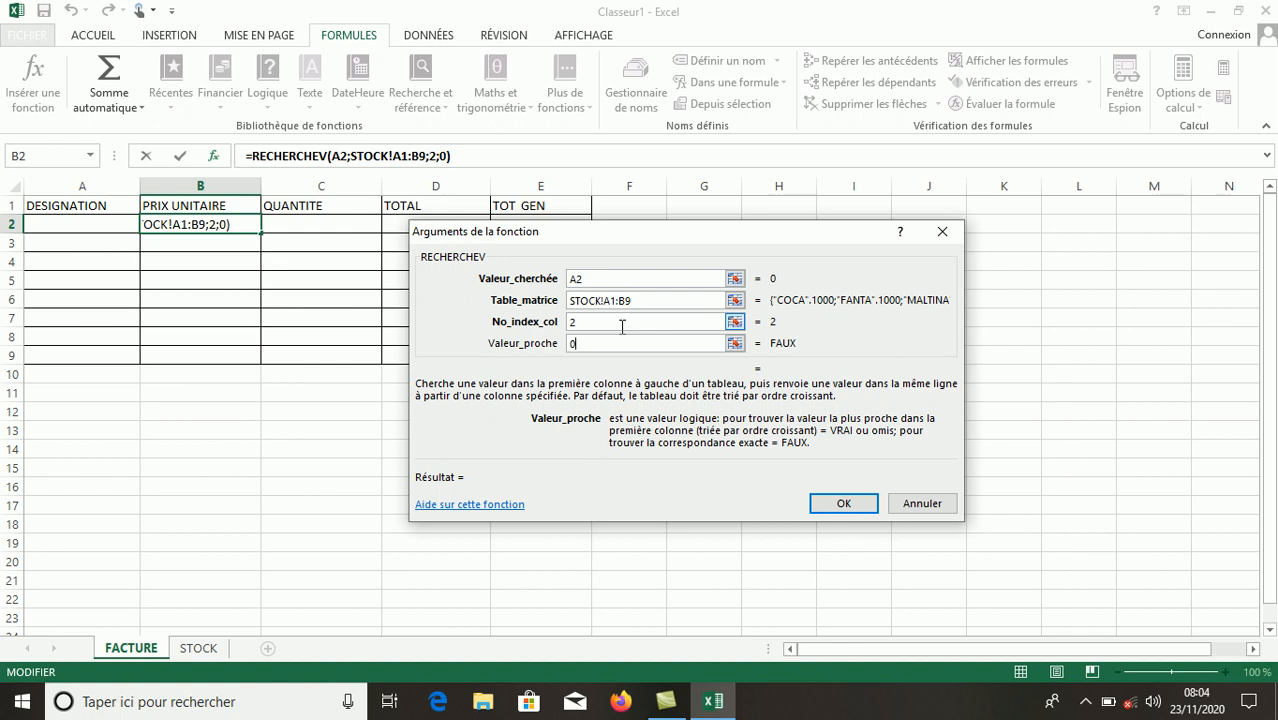
click(843, 504)
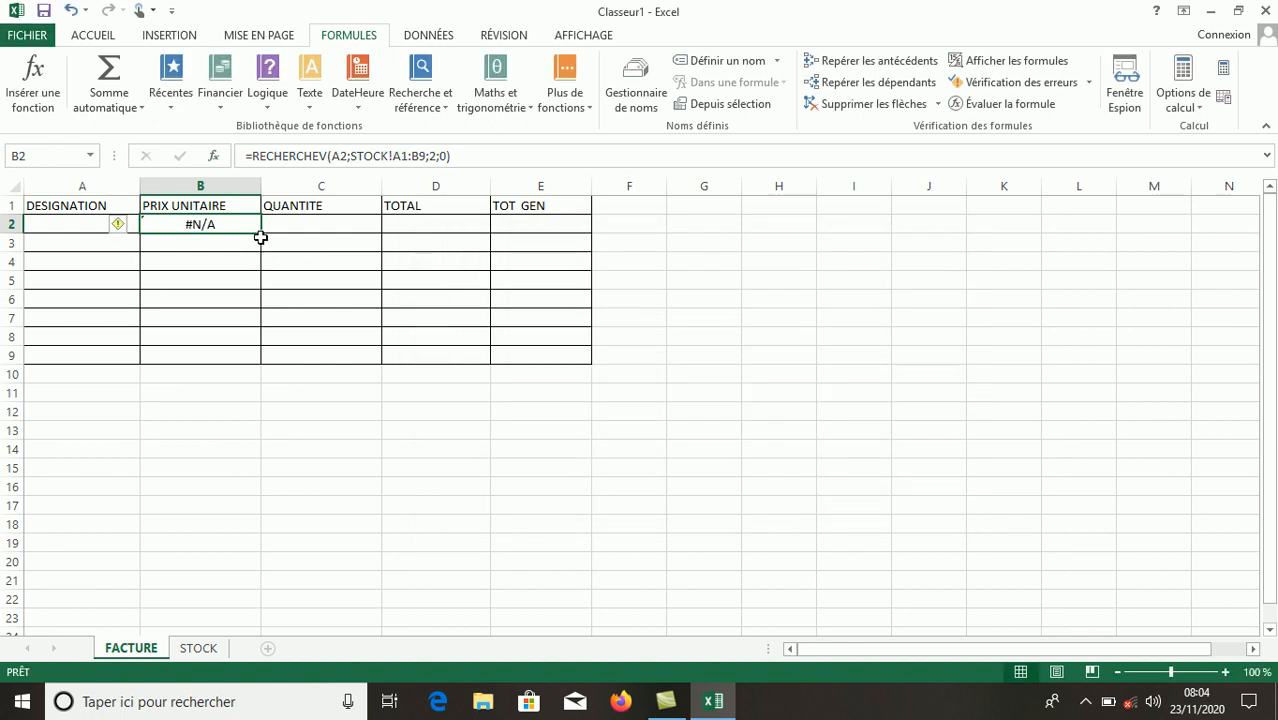
drag(261, 233, 260, 362)
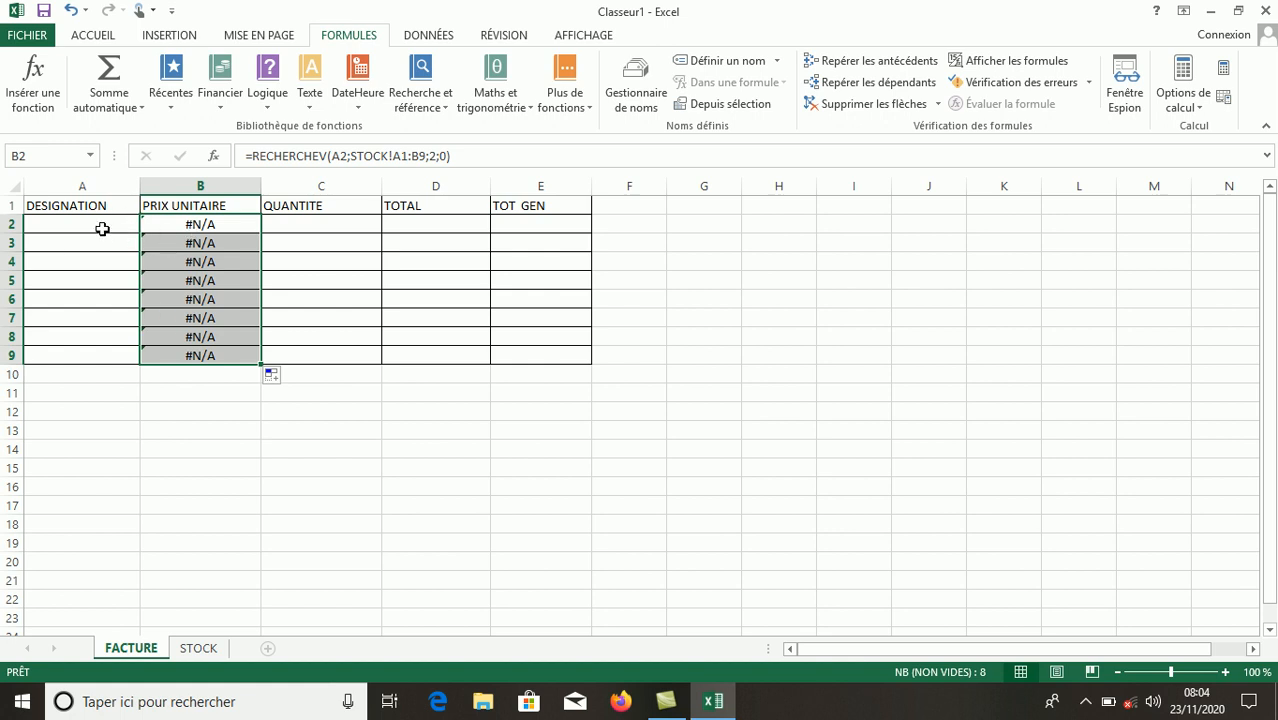
Choose COCA in A2 and FANTA in A3 from the product drop-down lists.
click(102, 229)
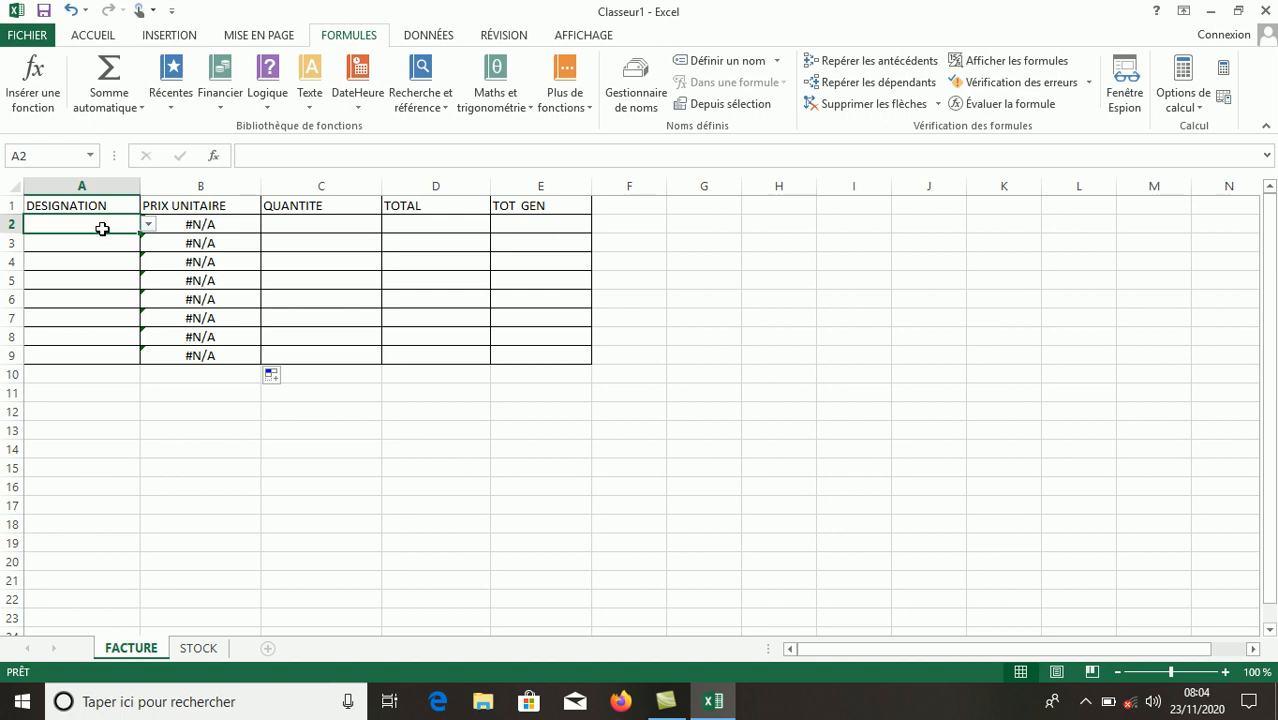
click(148, 225)
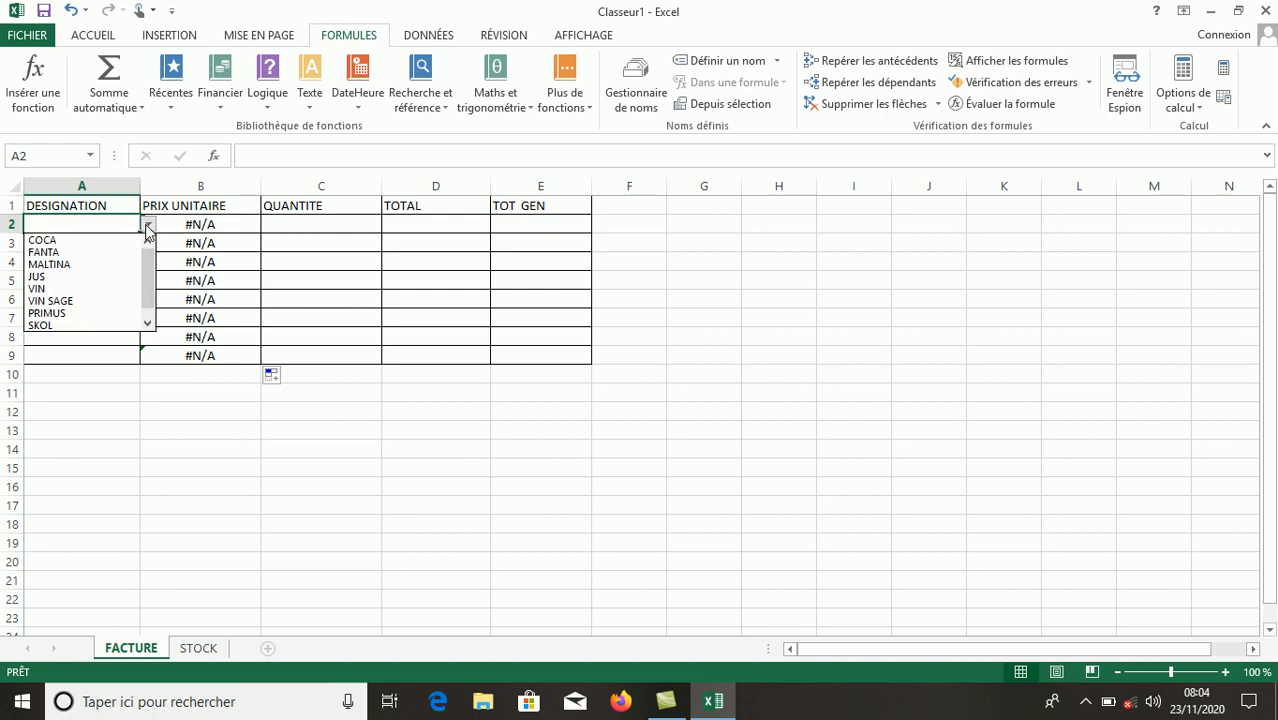
click(34, 241)
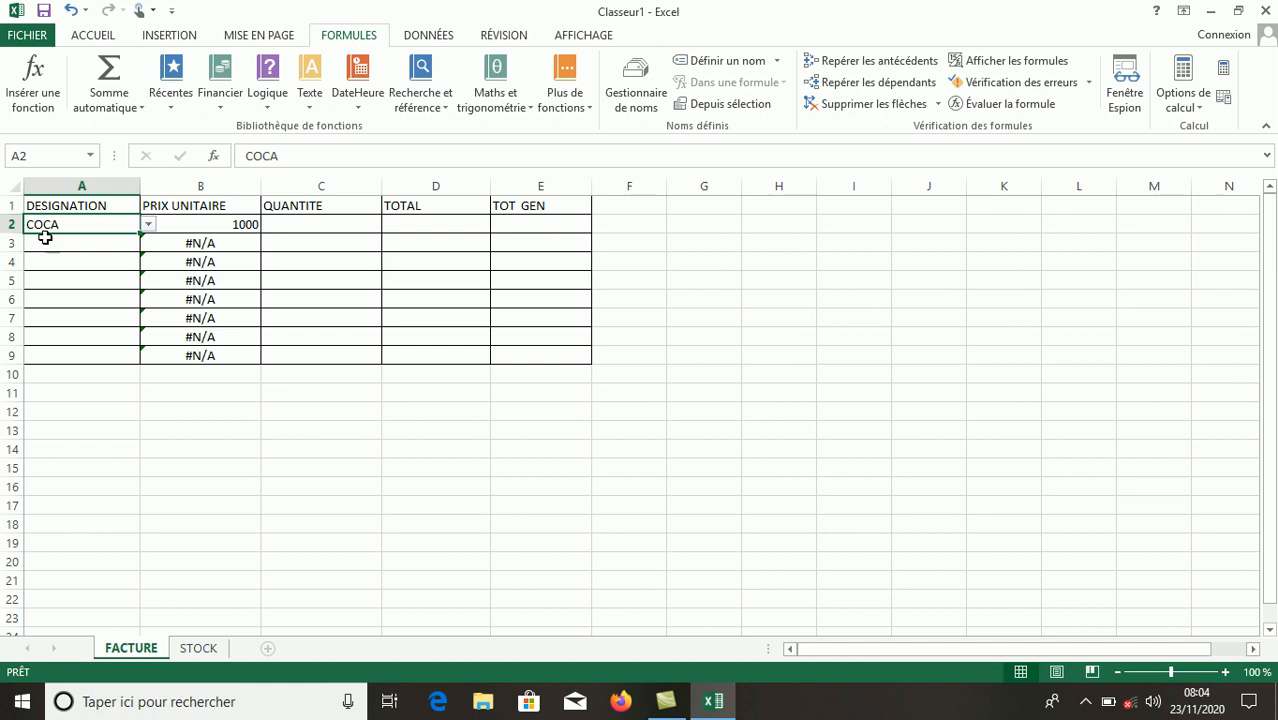
click(59, 240)
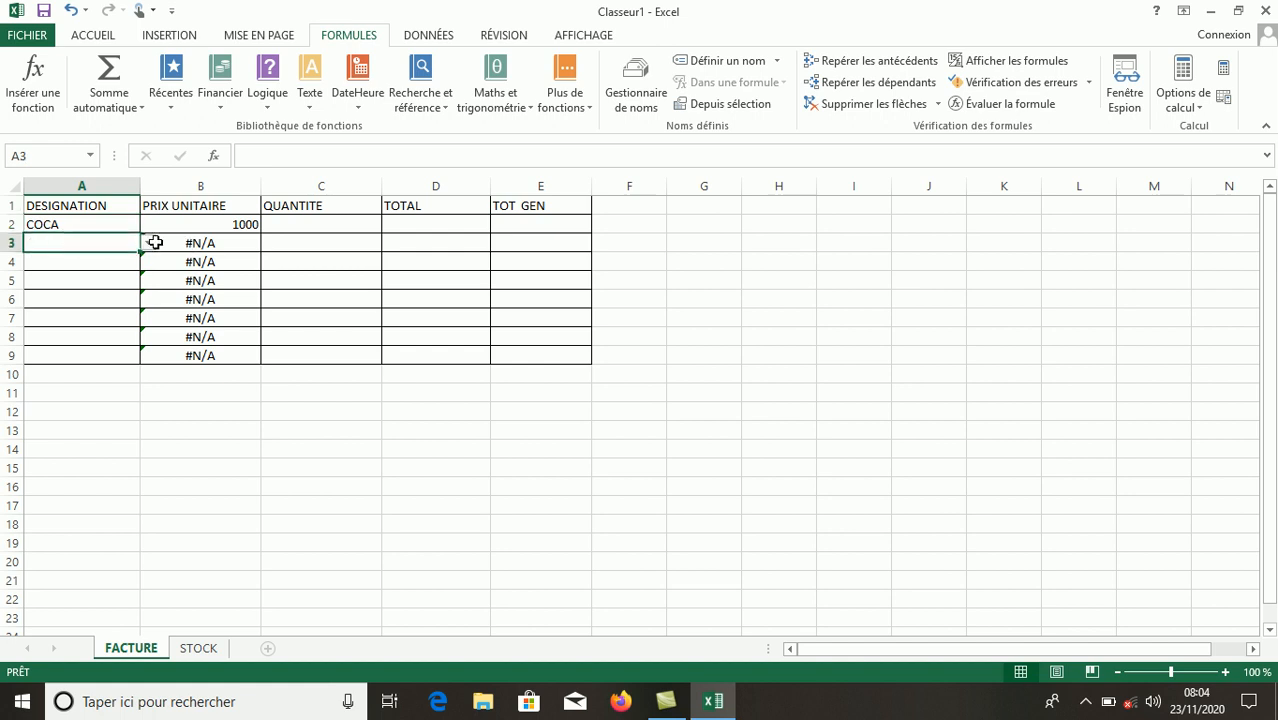
click(148, 244)
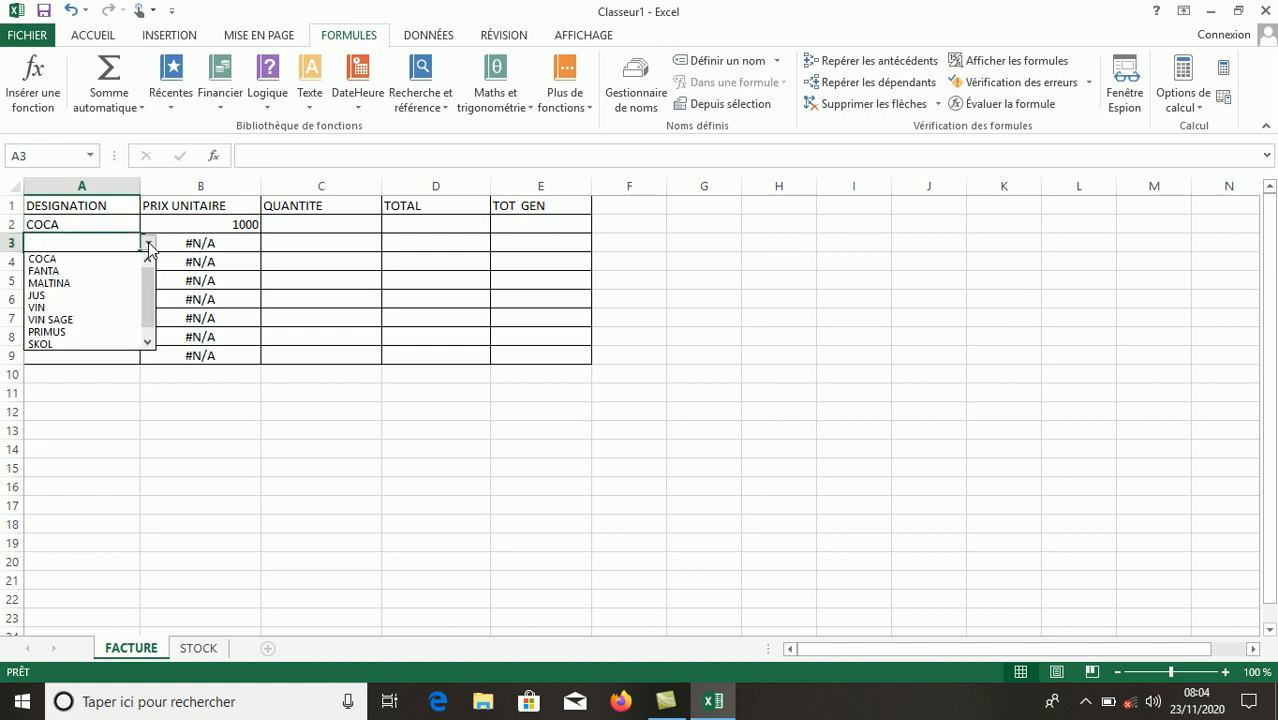
click(33, 272)
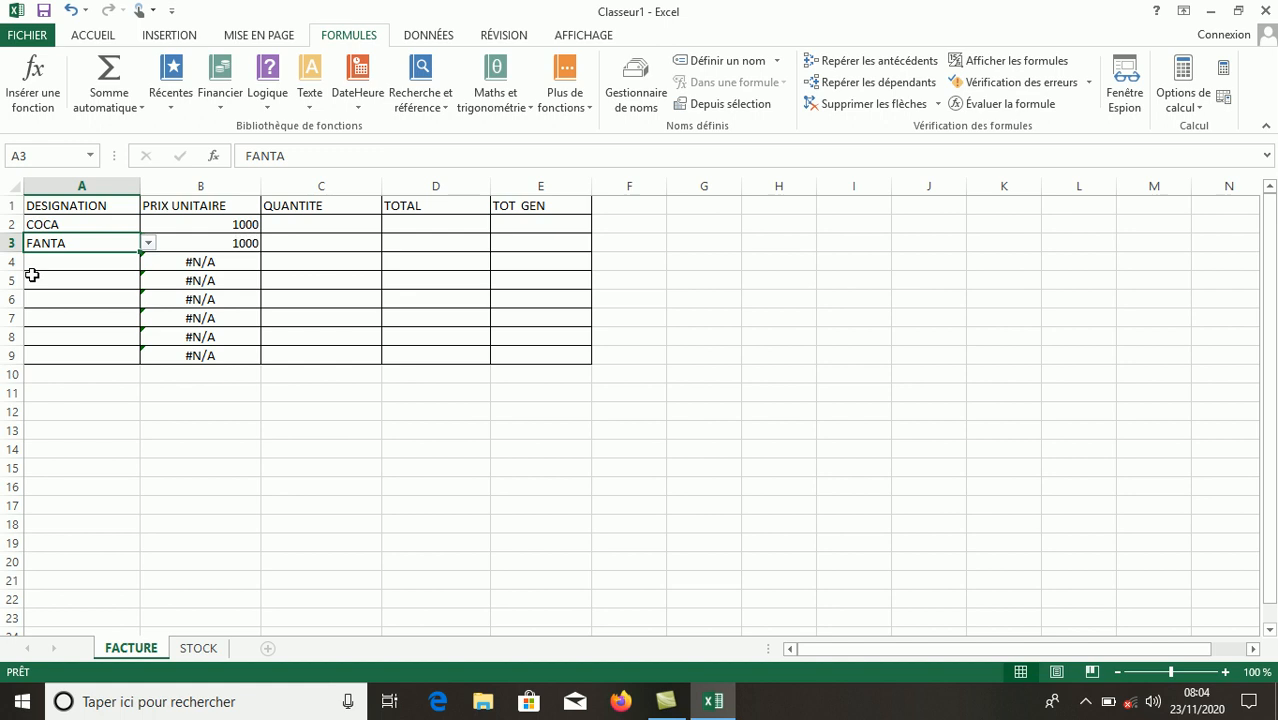
Enter =B2*C2 in the TOTAL cell D2 and fill the formula down to D9.
click(421, 230)
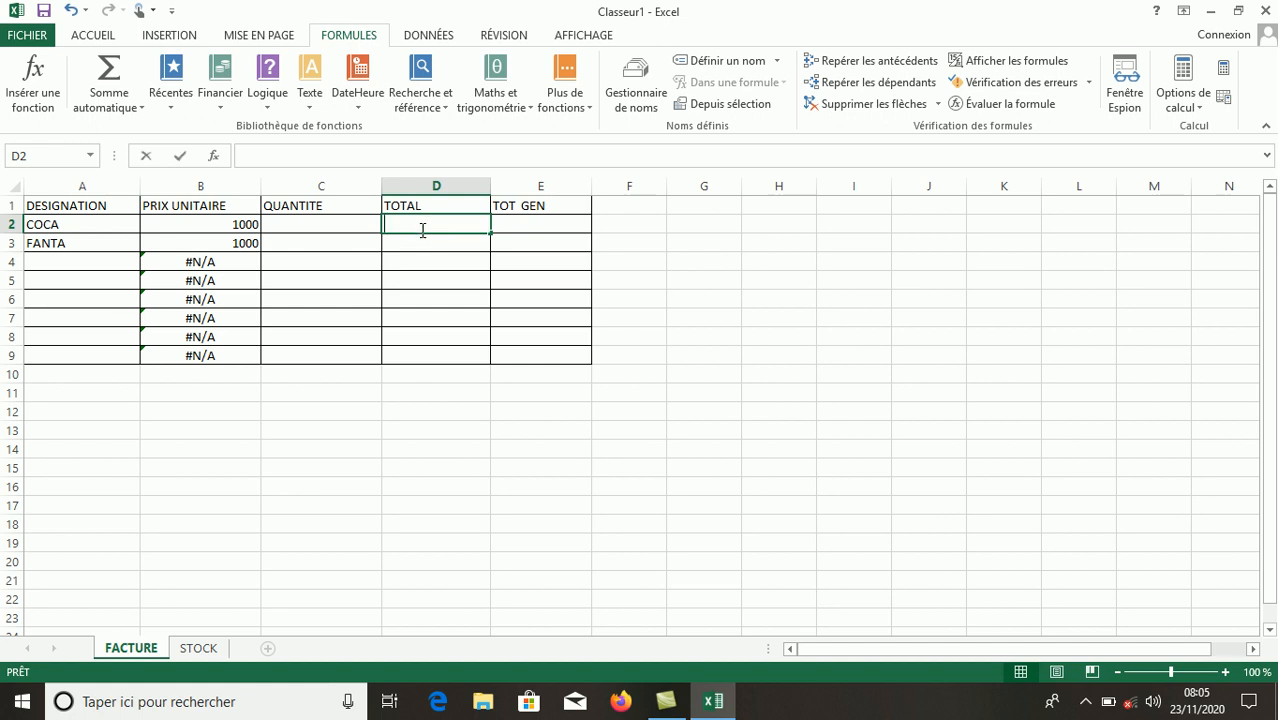
text(+)
key(BackSpace)
text(=)
click(239, 223)
text(*)
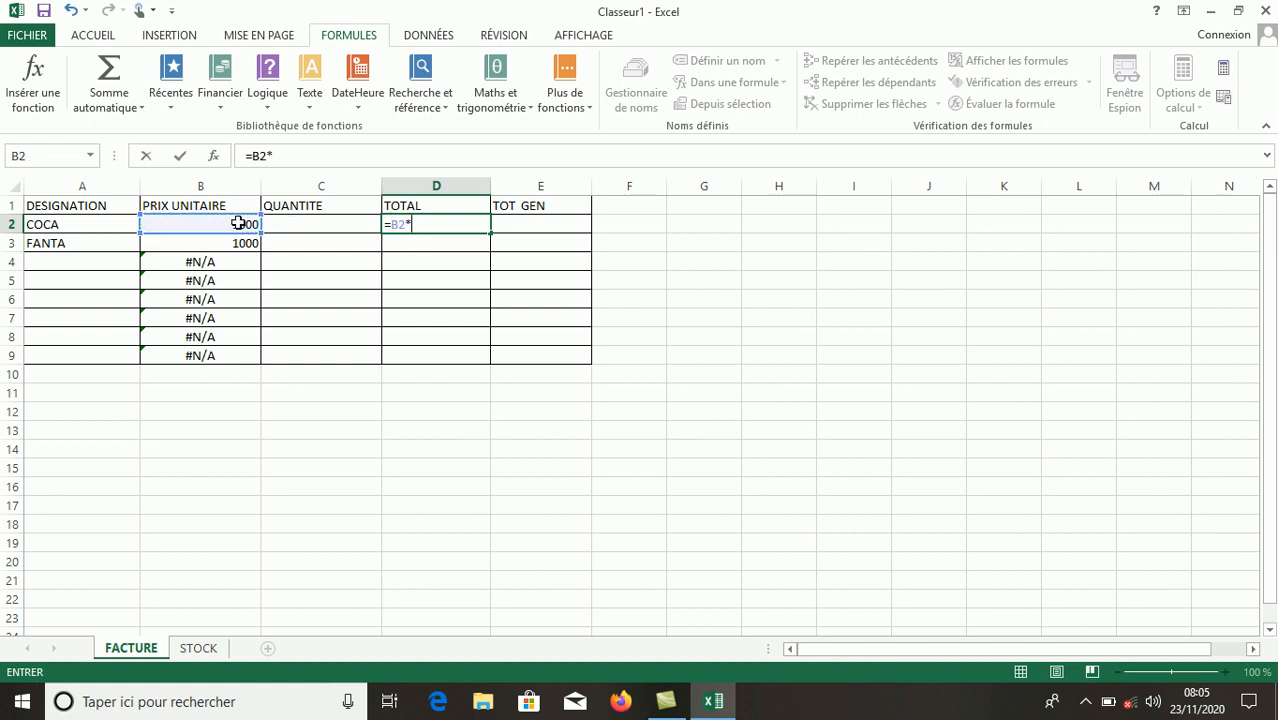
click(298, 222)
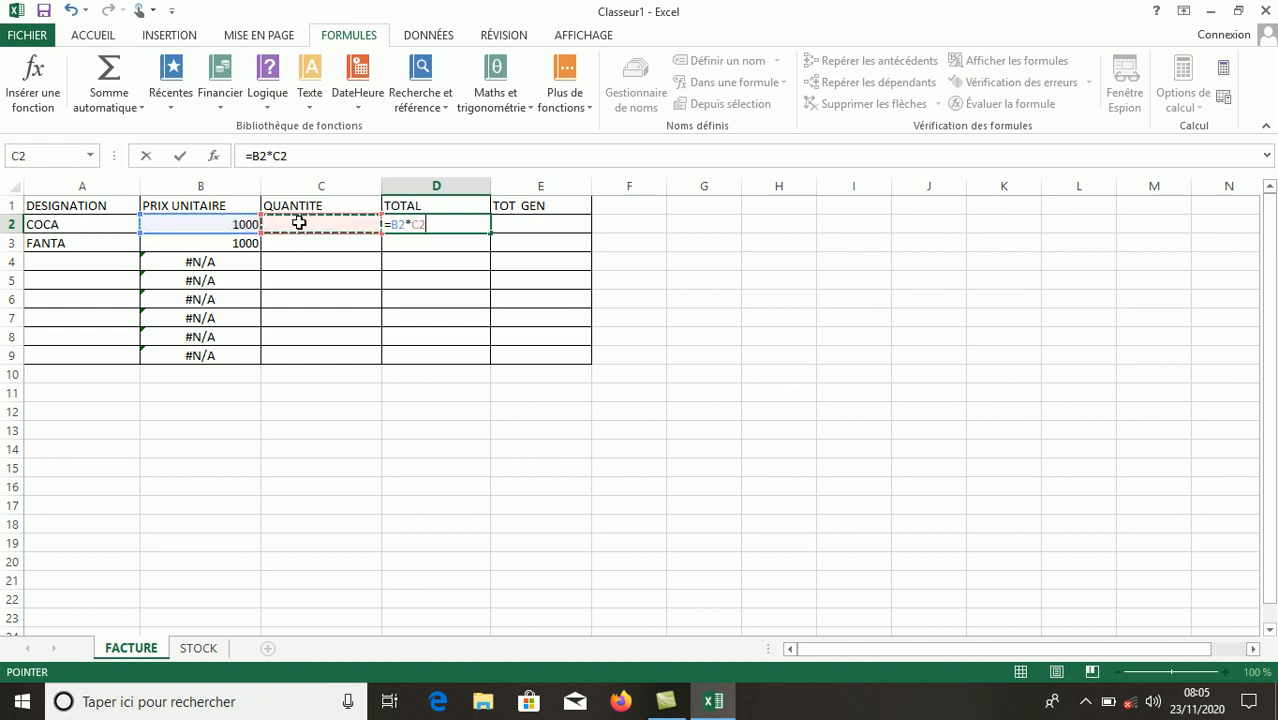
key(Return)
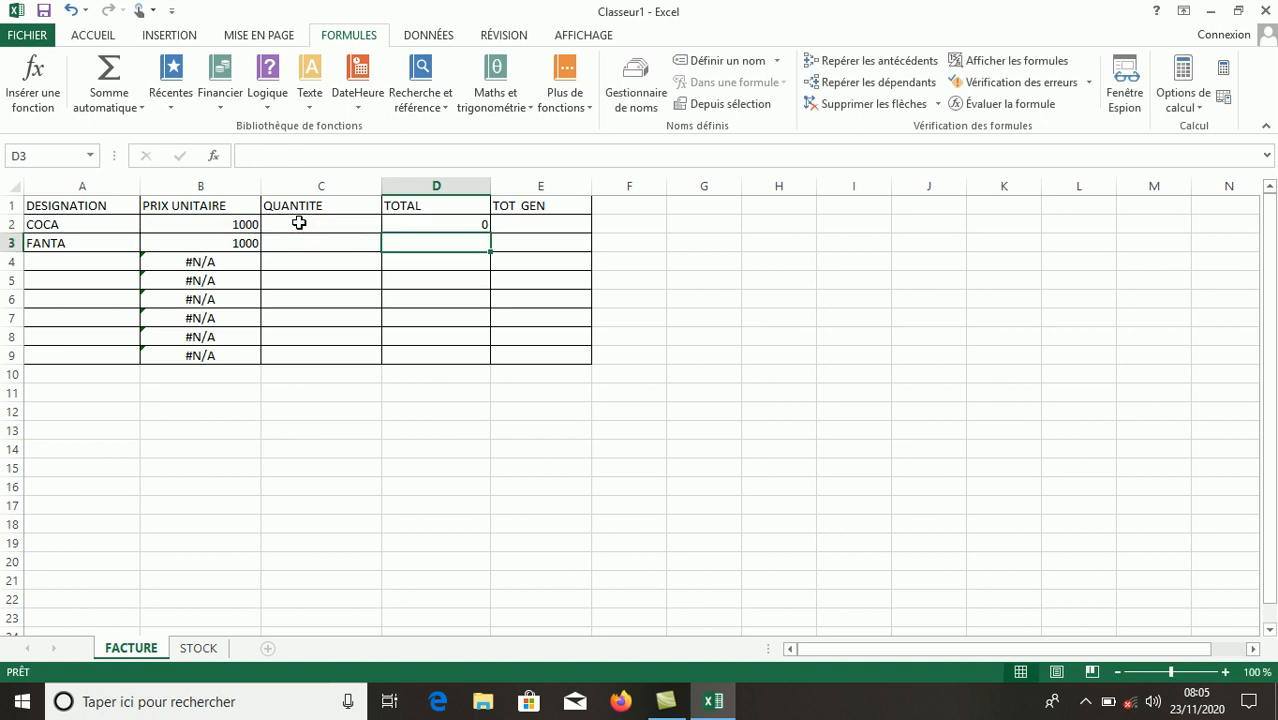
click(443, 226)
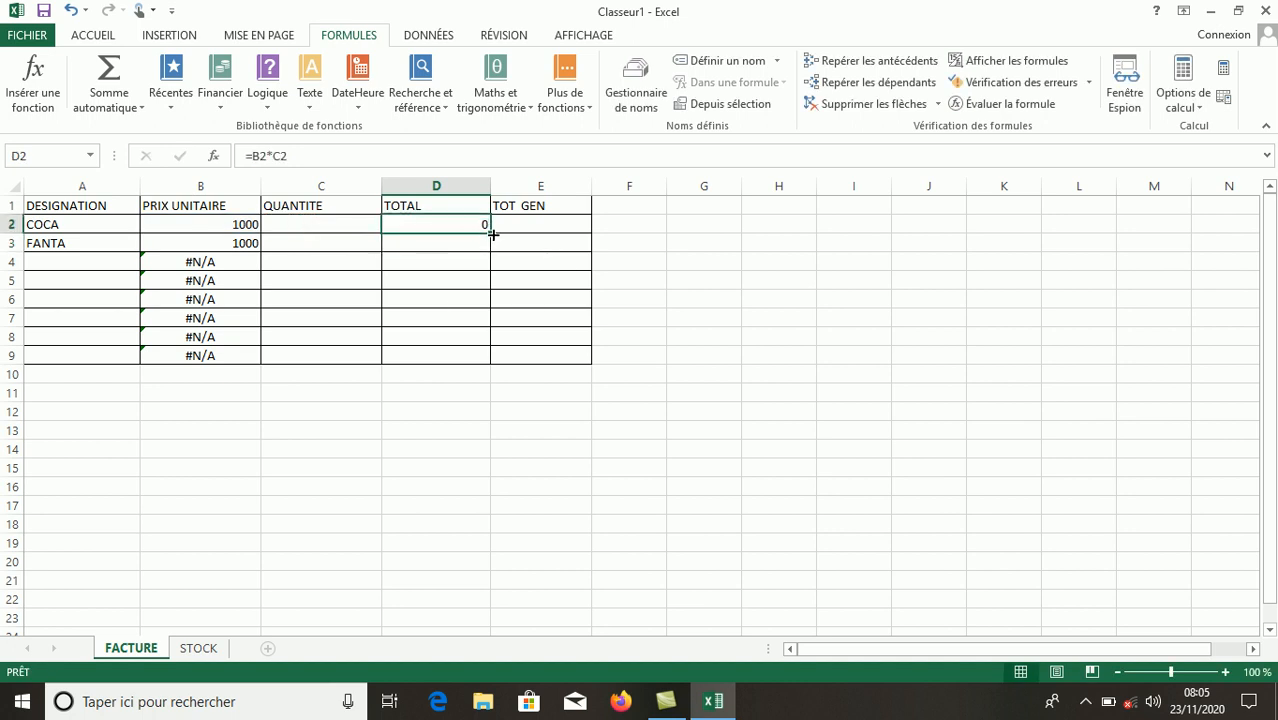
drag(491, 233, 480, 364)
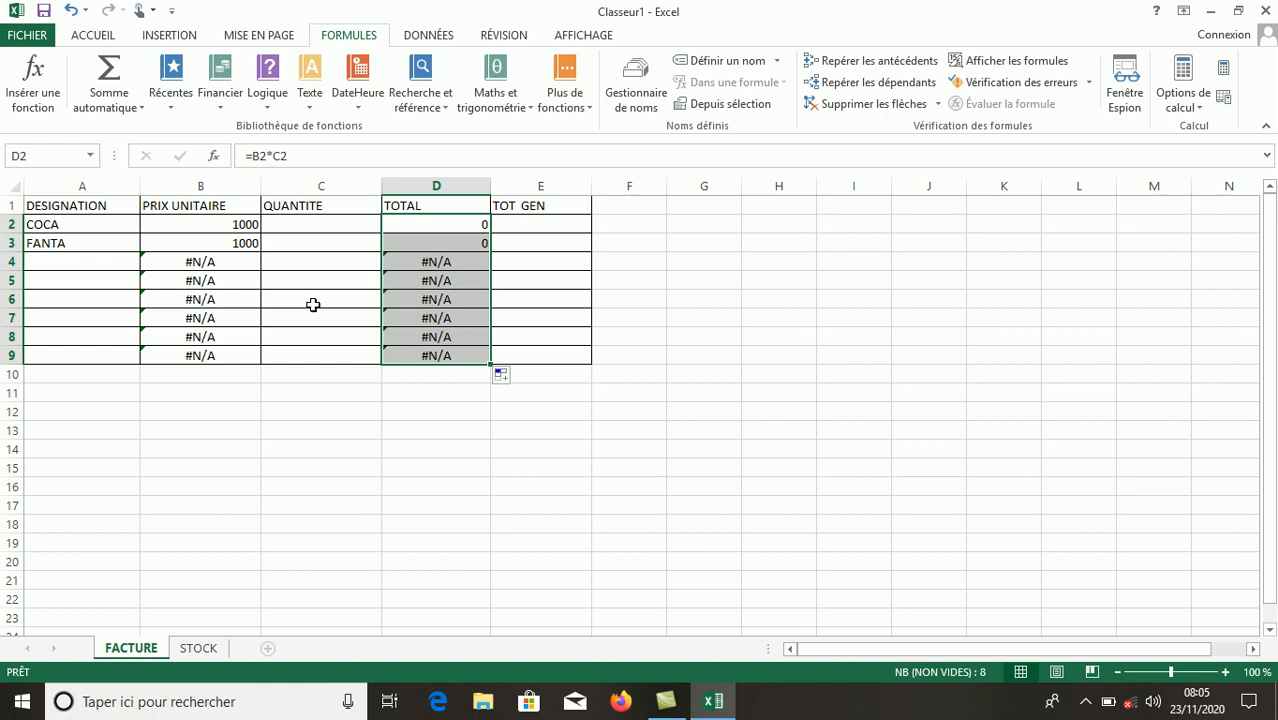
Enter the grand total formula =SOMME(D2:D9) in the TOT GEN cell E2.
click(554, 226)
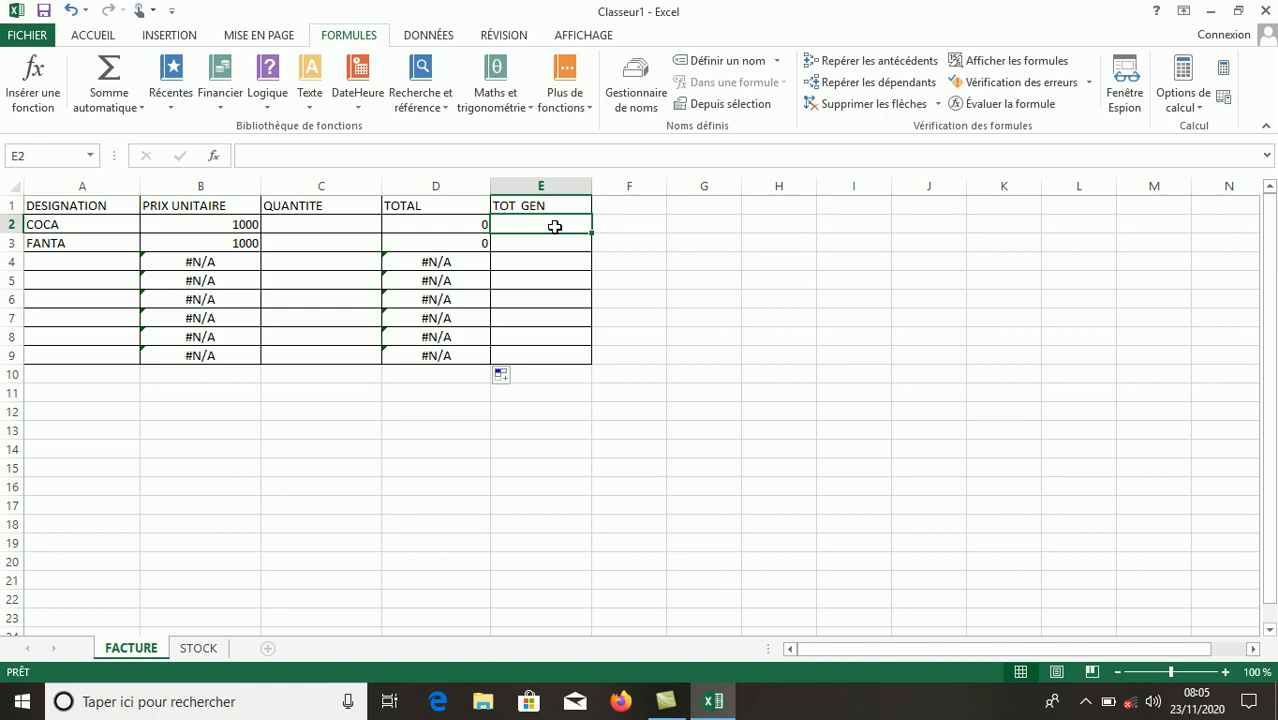
text(=SOMM)
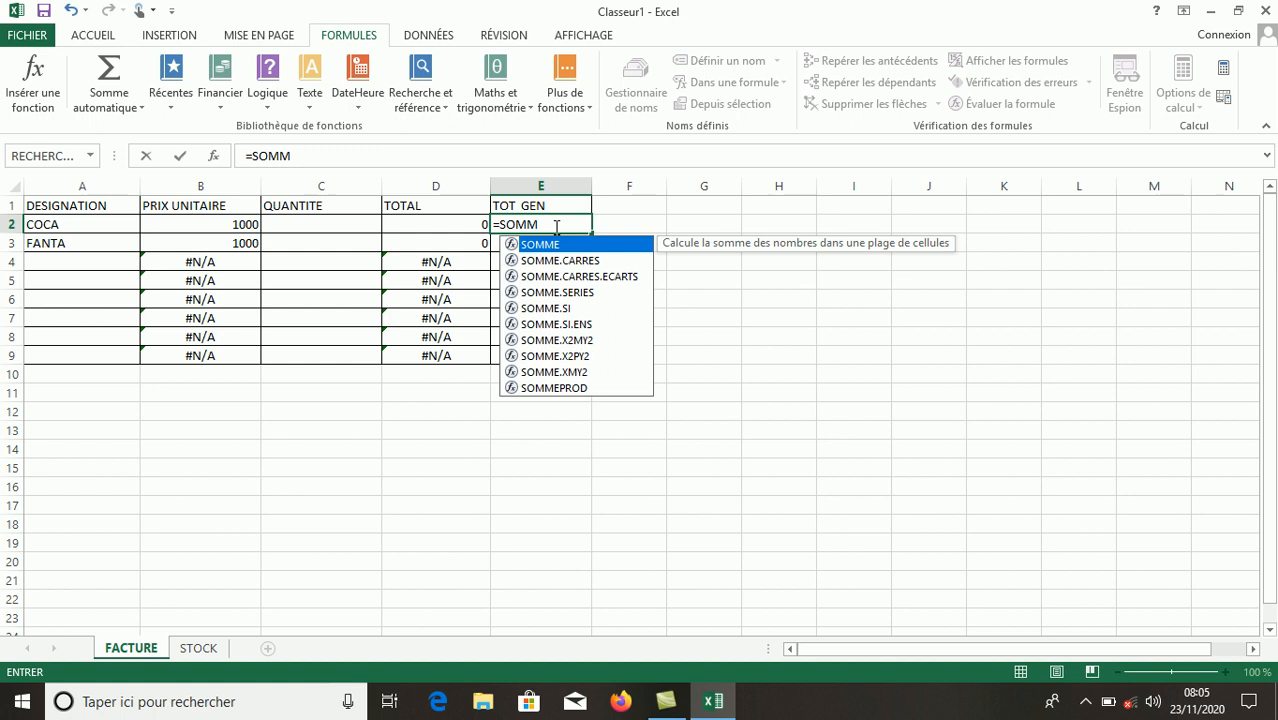
key(Tab)
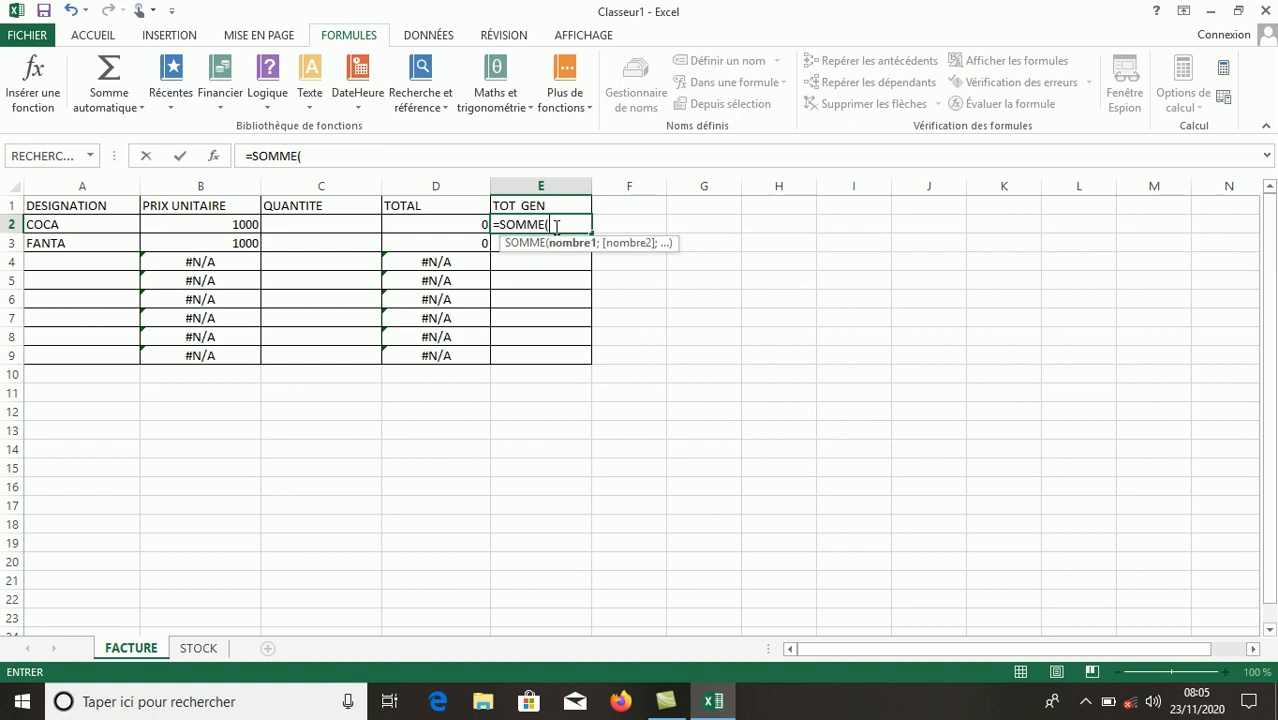
drag(458, 222, 471, 354)
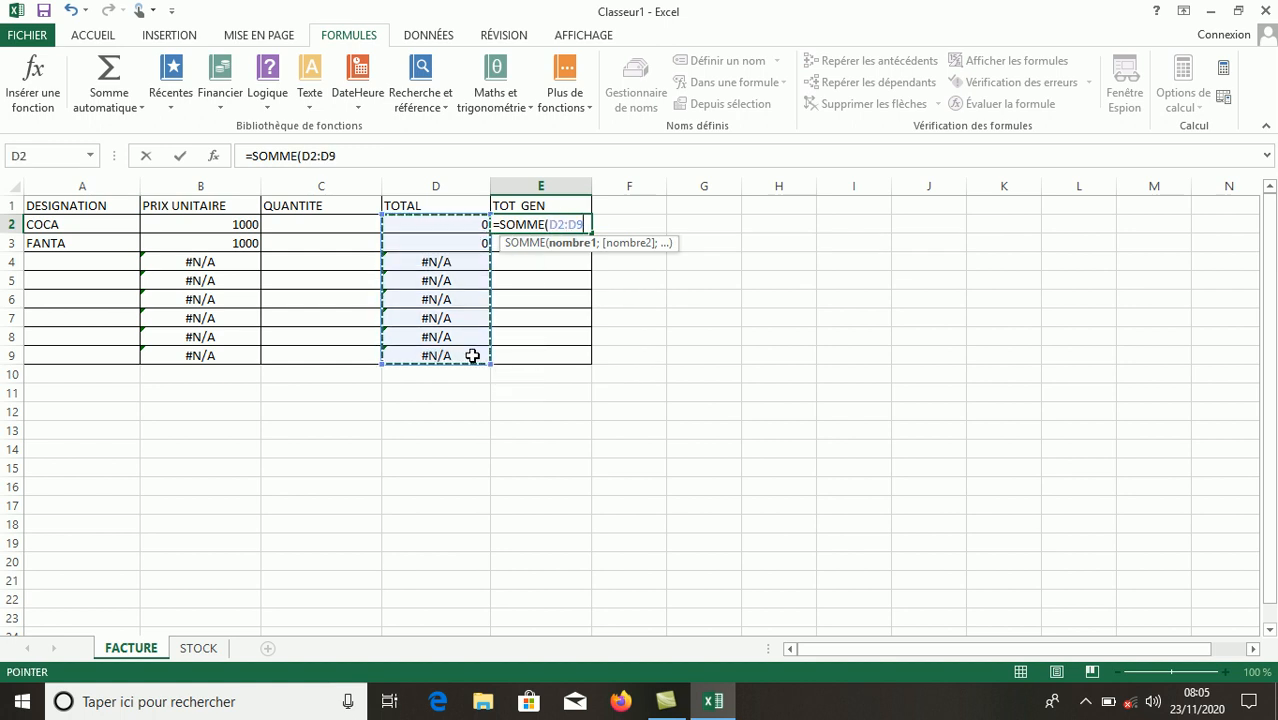
key(Return)
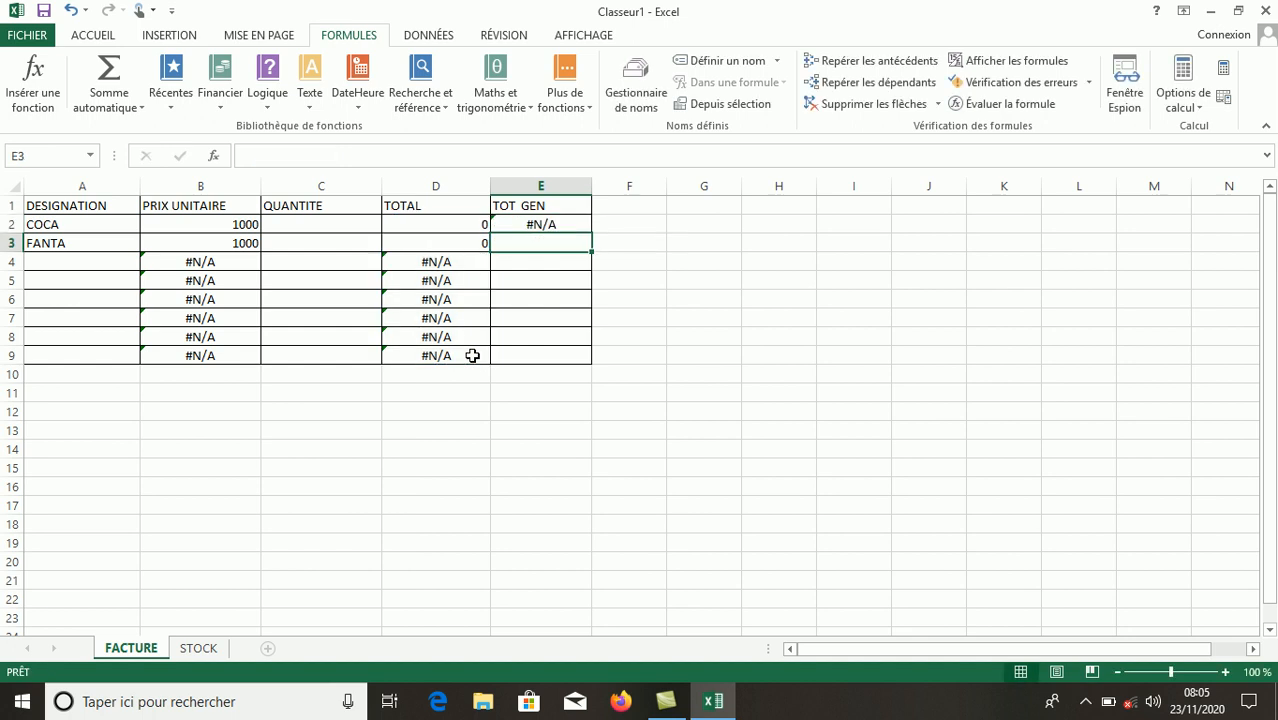
click(517, 224)
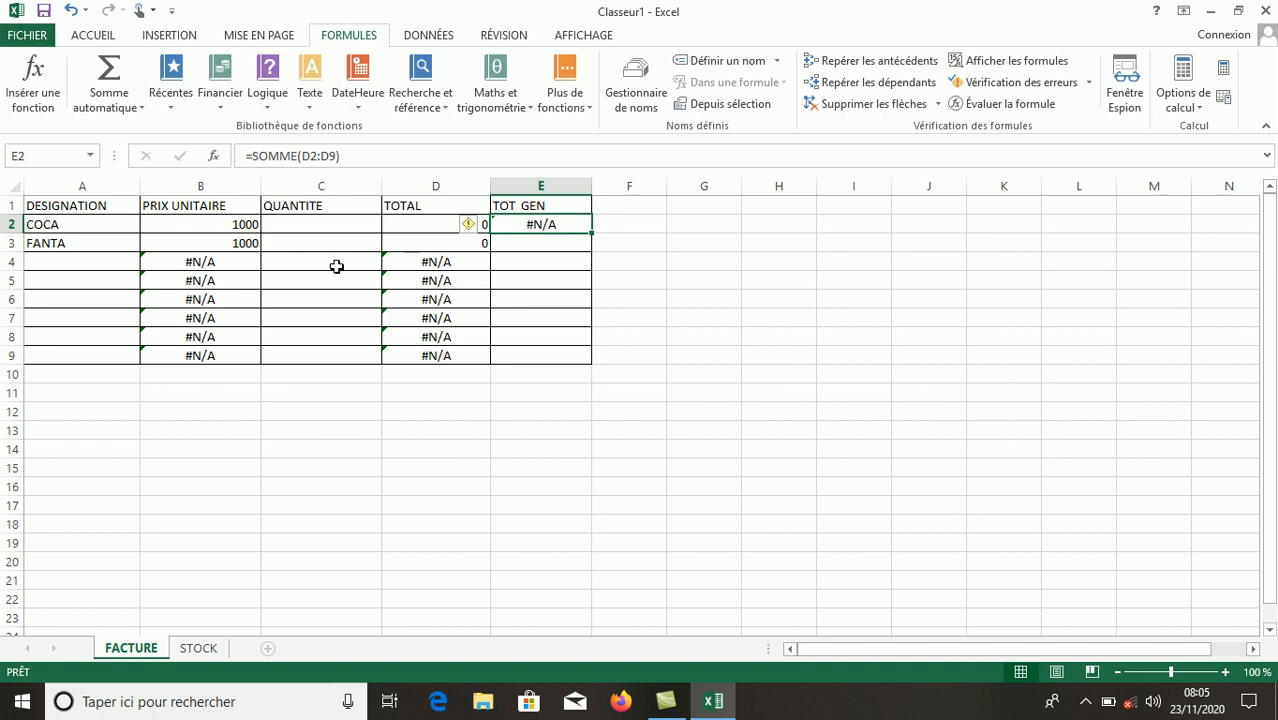
Choose MALTINA in A4 and JUS in A5 from the product drop-down lists.
click(48, 266)
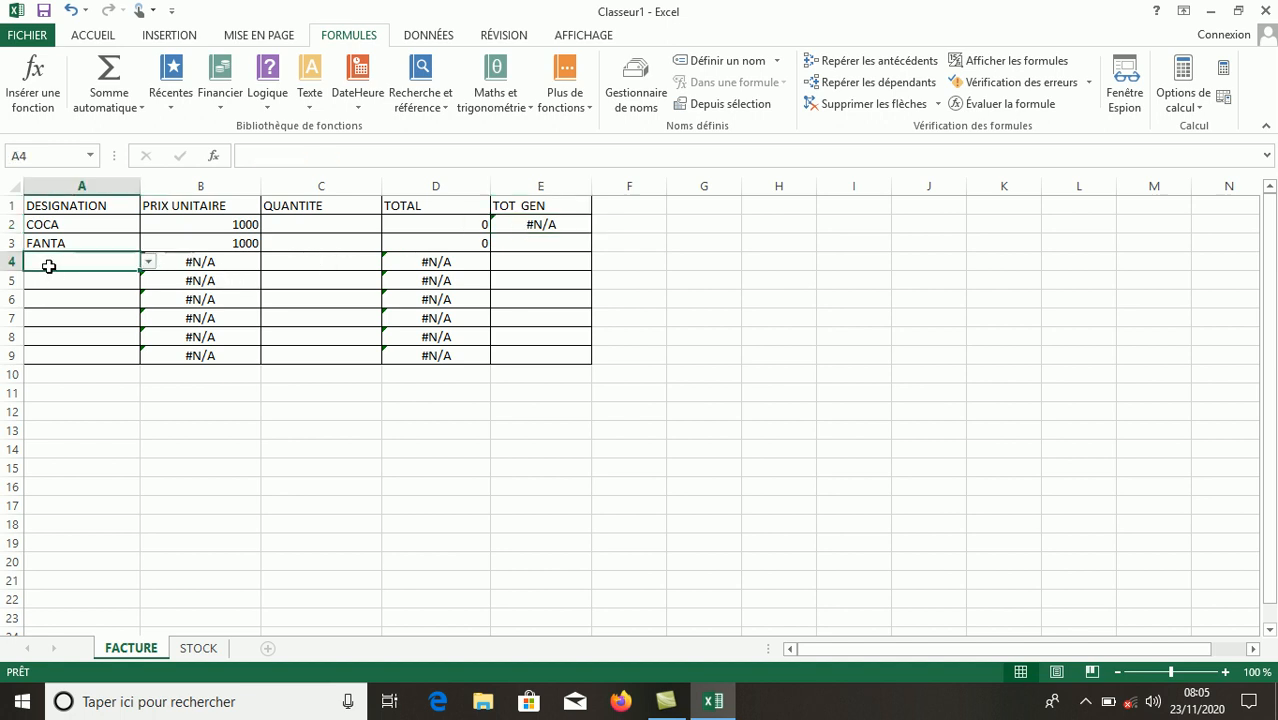
click(149, 262)
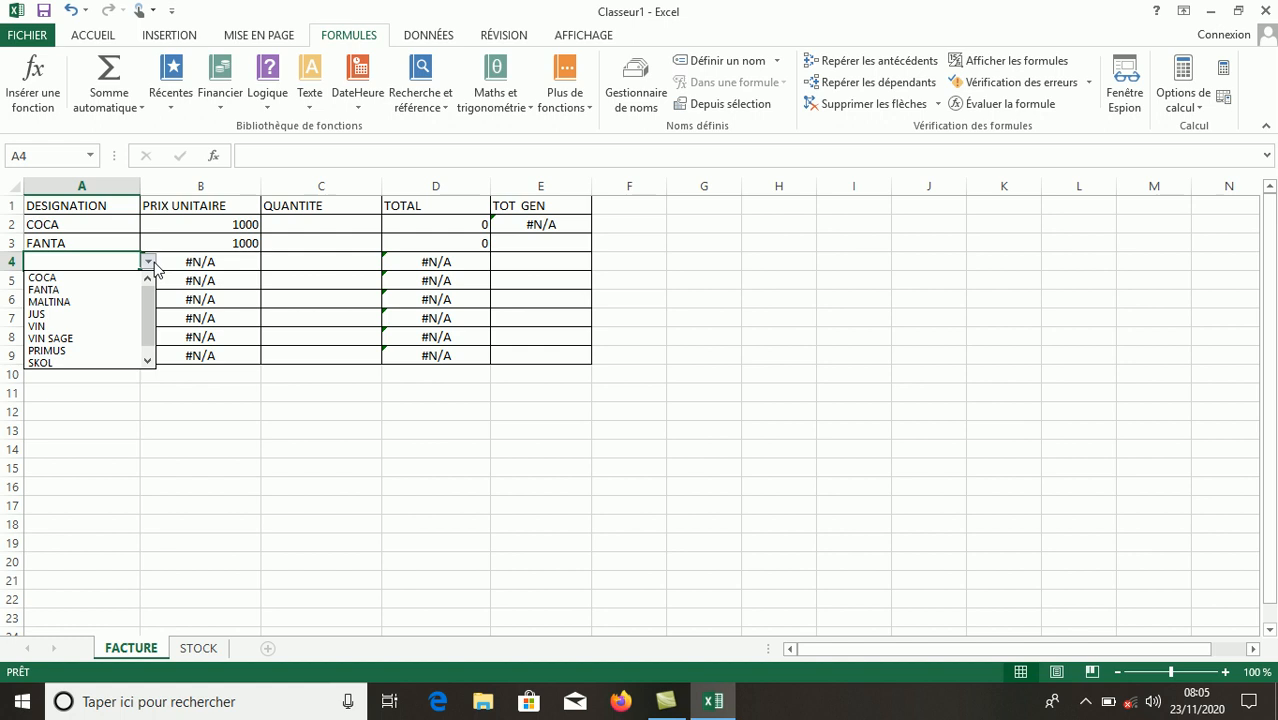
click(48, 302)
click(48, 281)
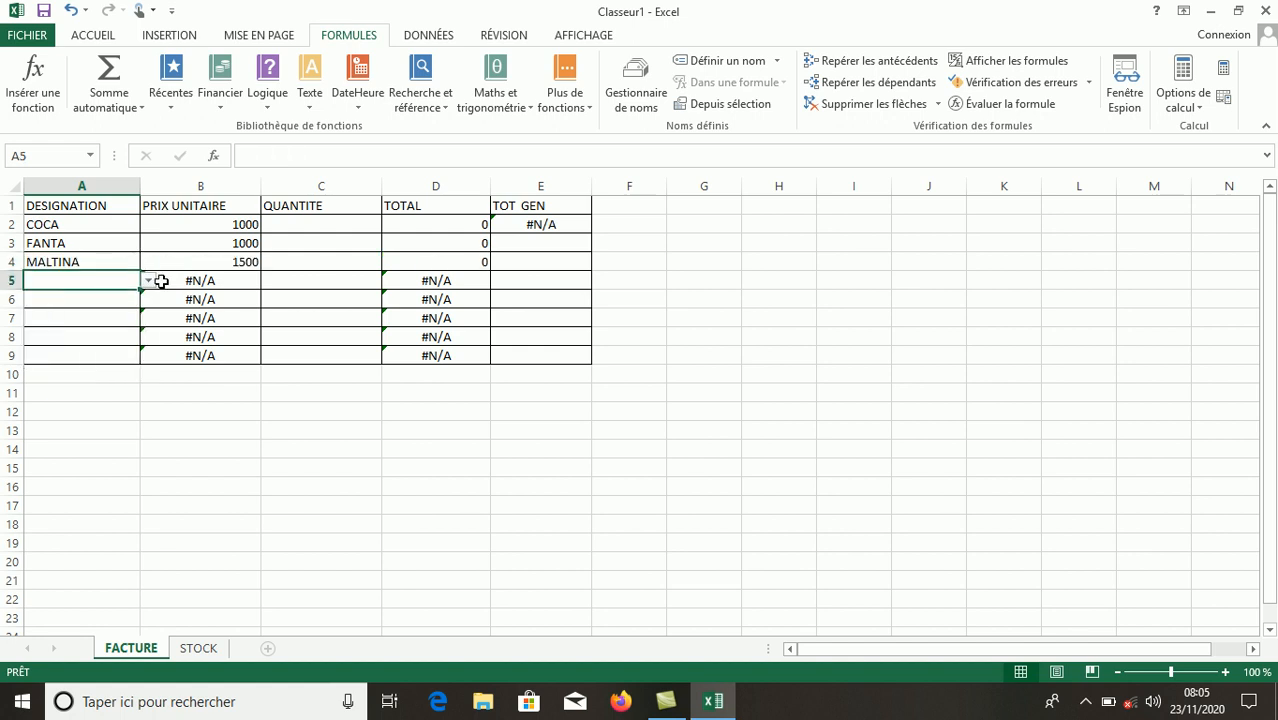
click(164, 281)
click(88, 282)
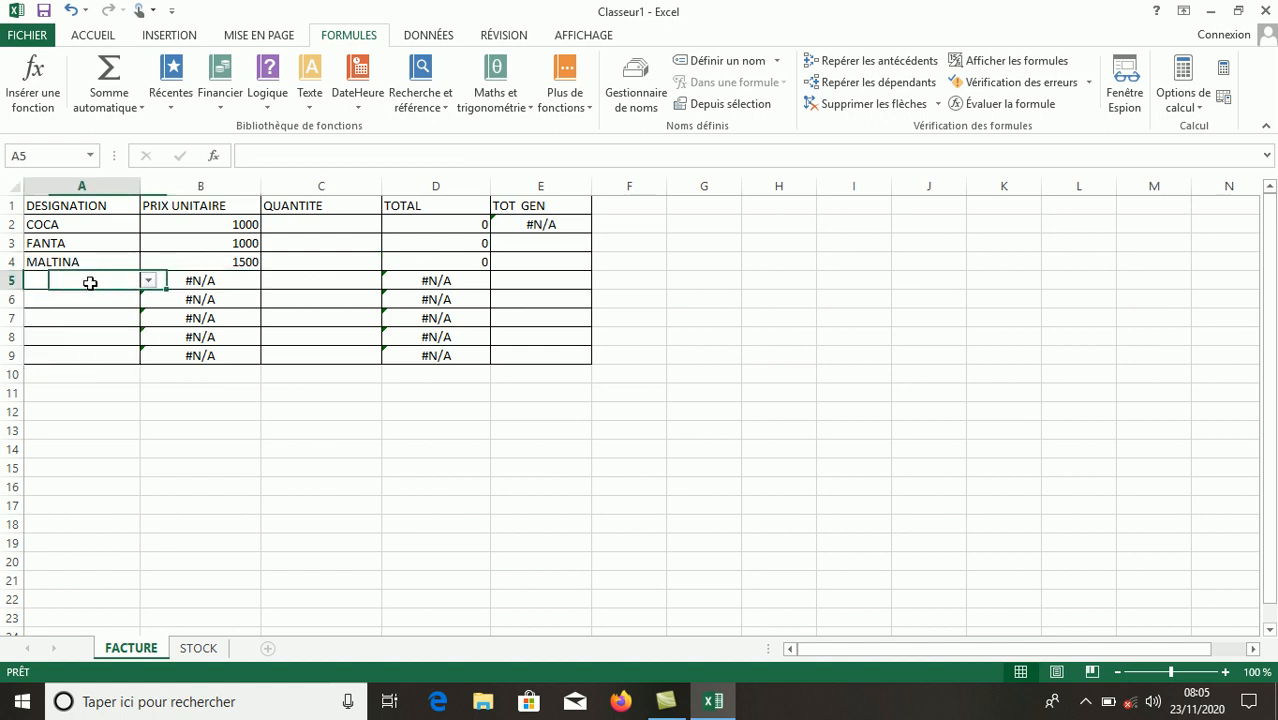
click(148, 281)
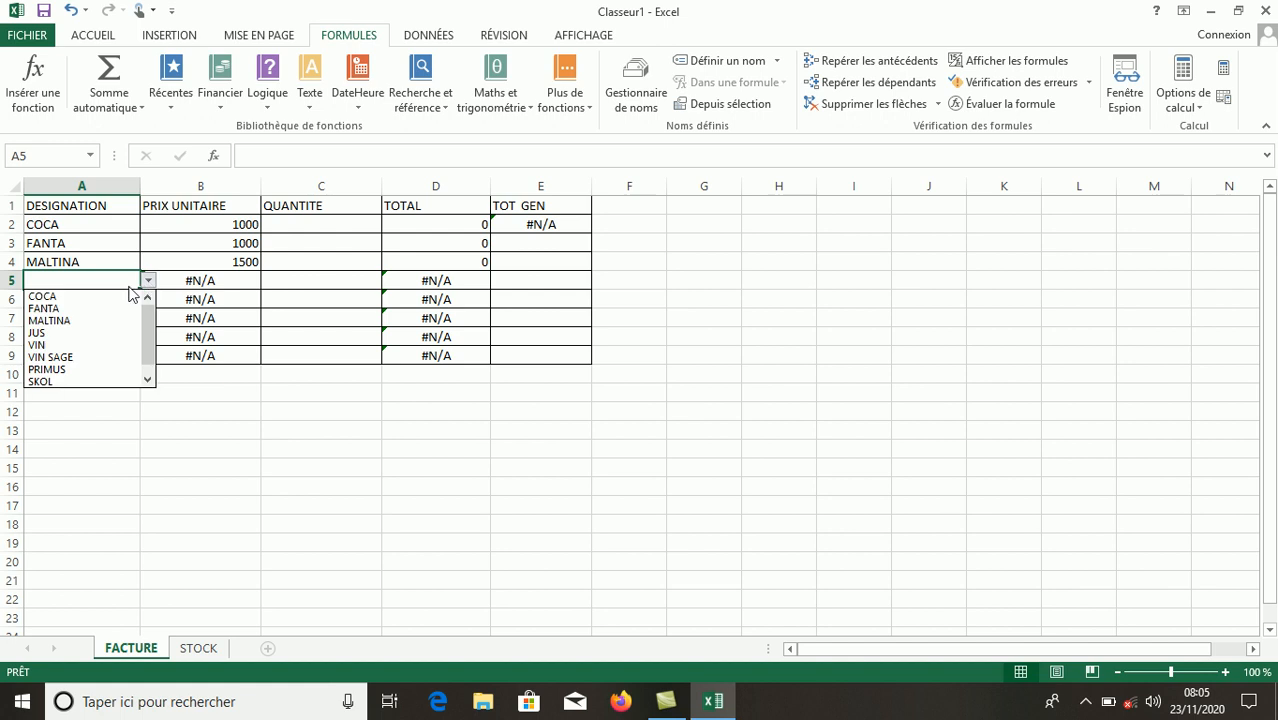
click(61, 334)
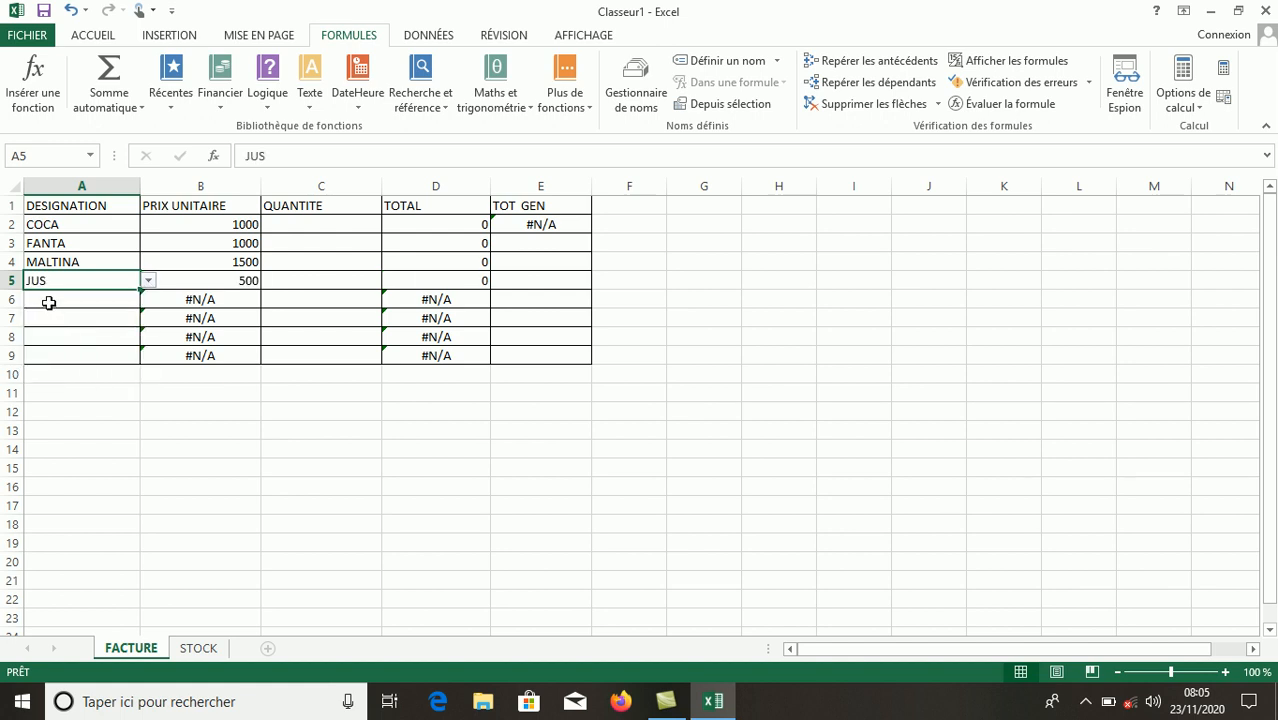
Choose VIN in A6 and PRIMUS in A7 from the product drop-down lists.
click(47, 302)
click(148, 299)
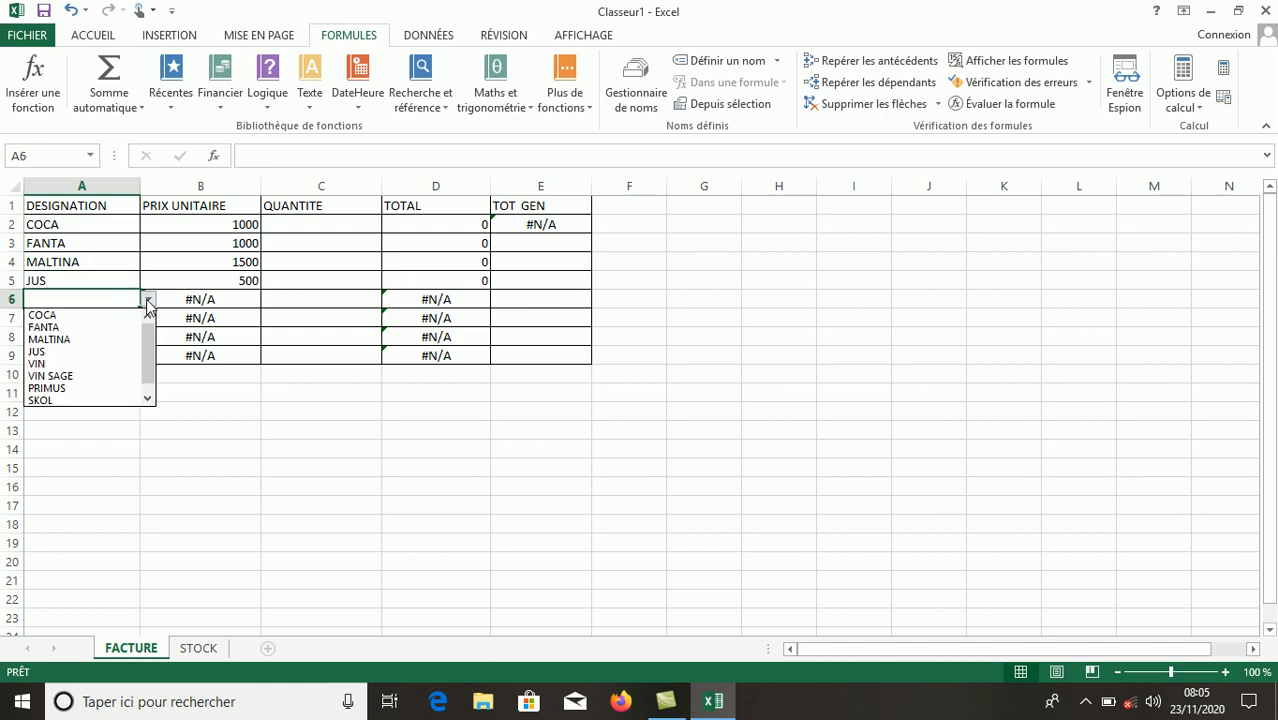
click(44, 364)
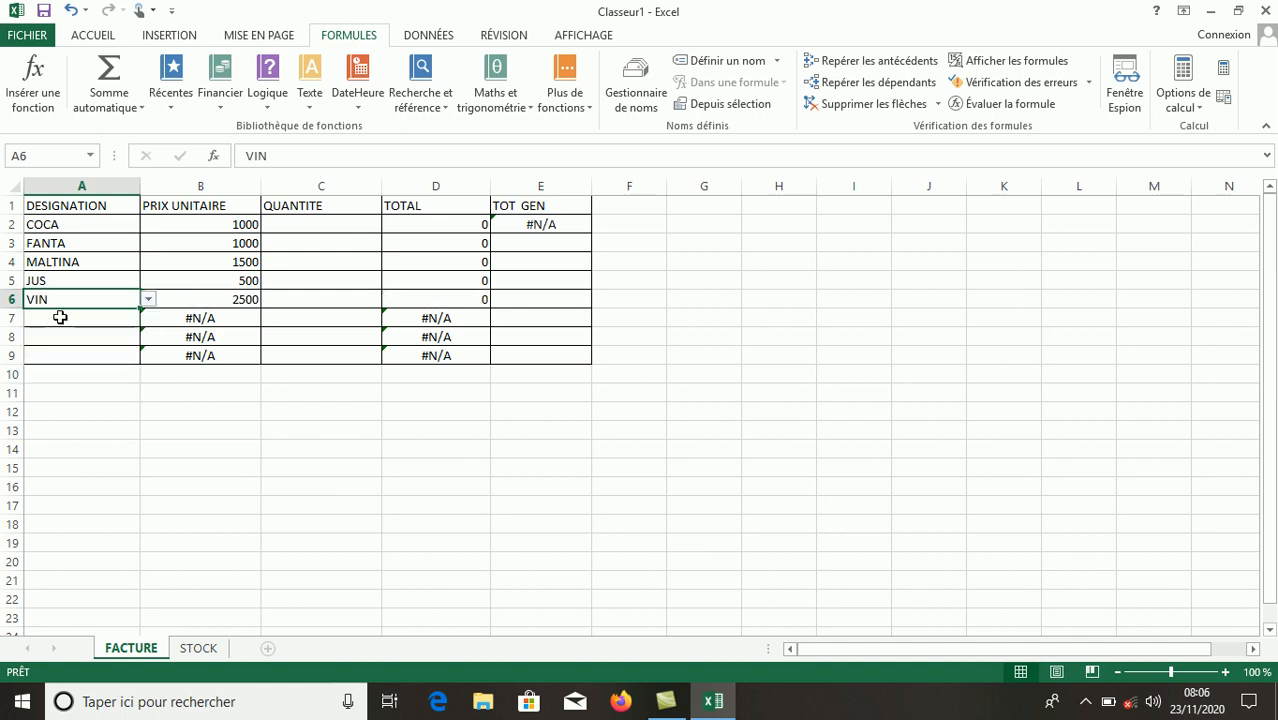
click(52, 320)
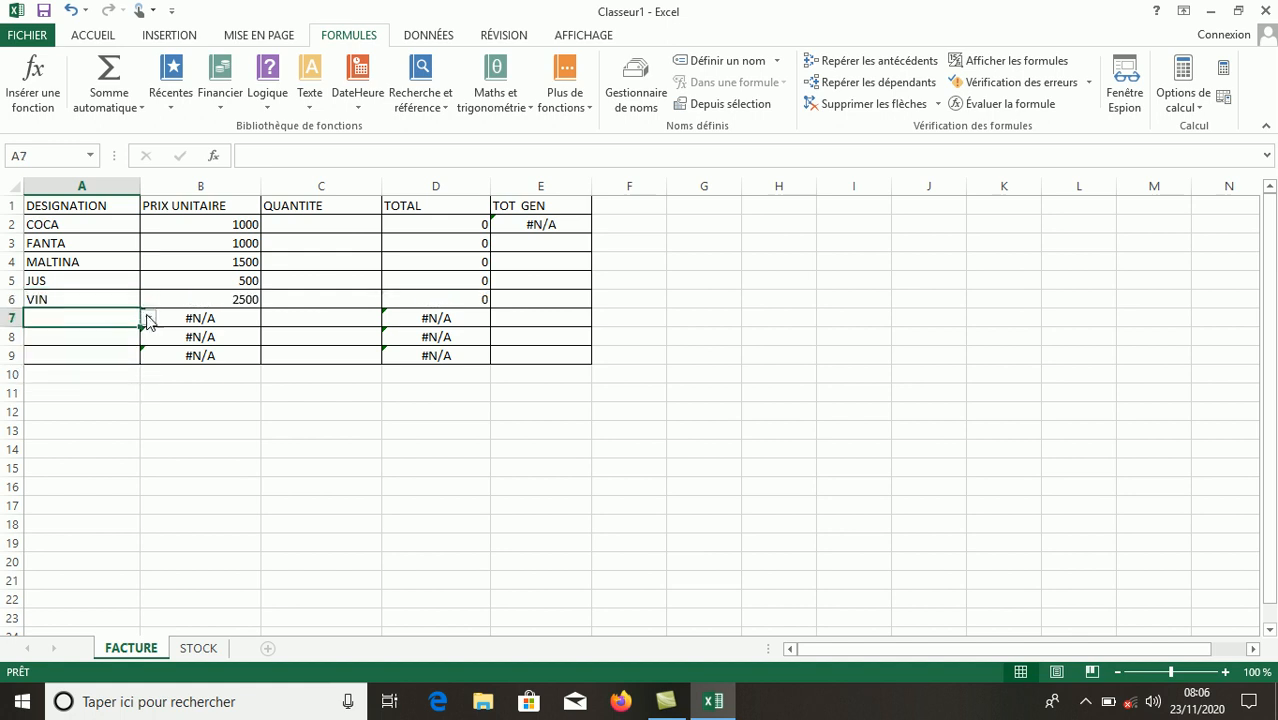
click(148, 318)
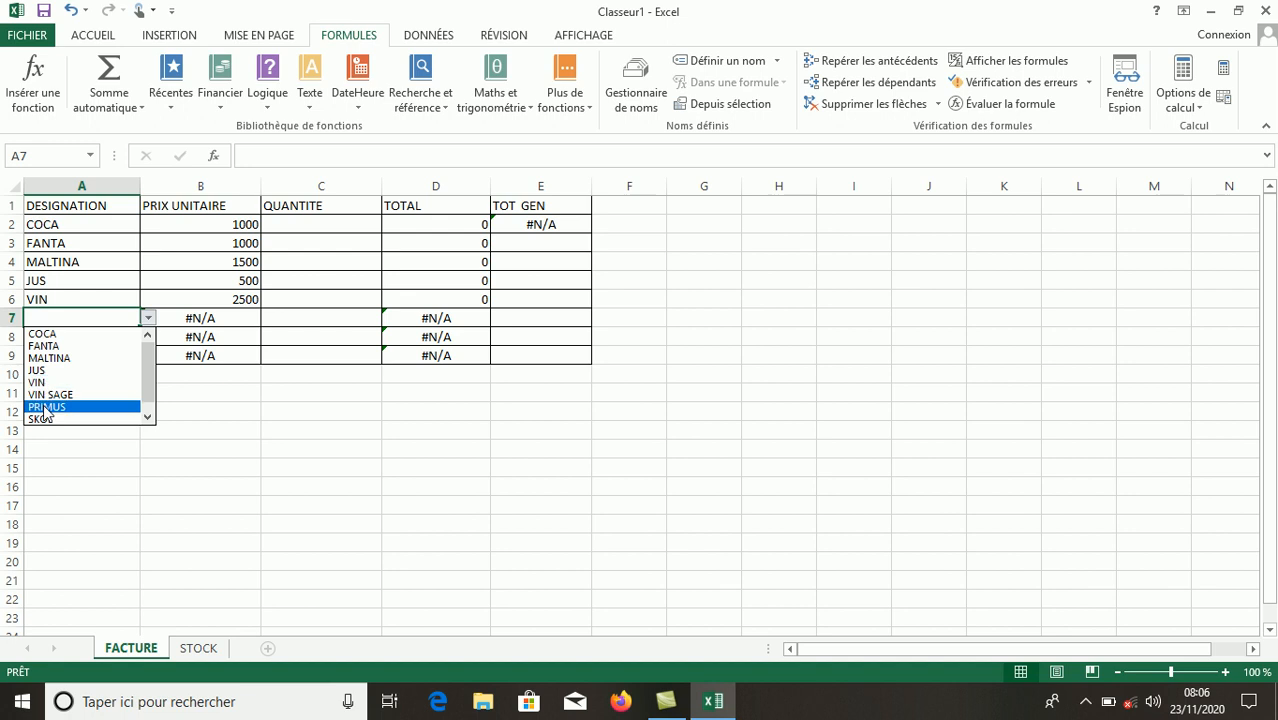
click(44, 407)
Choose SKOL in A8 and NKOY in A9 from the product drop-down lists.
click(60, 336)
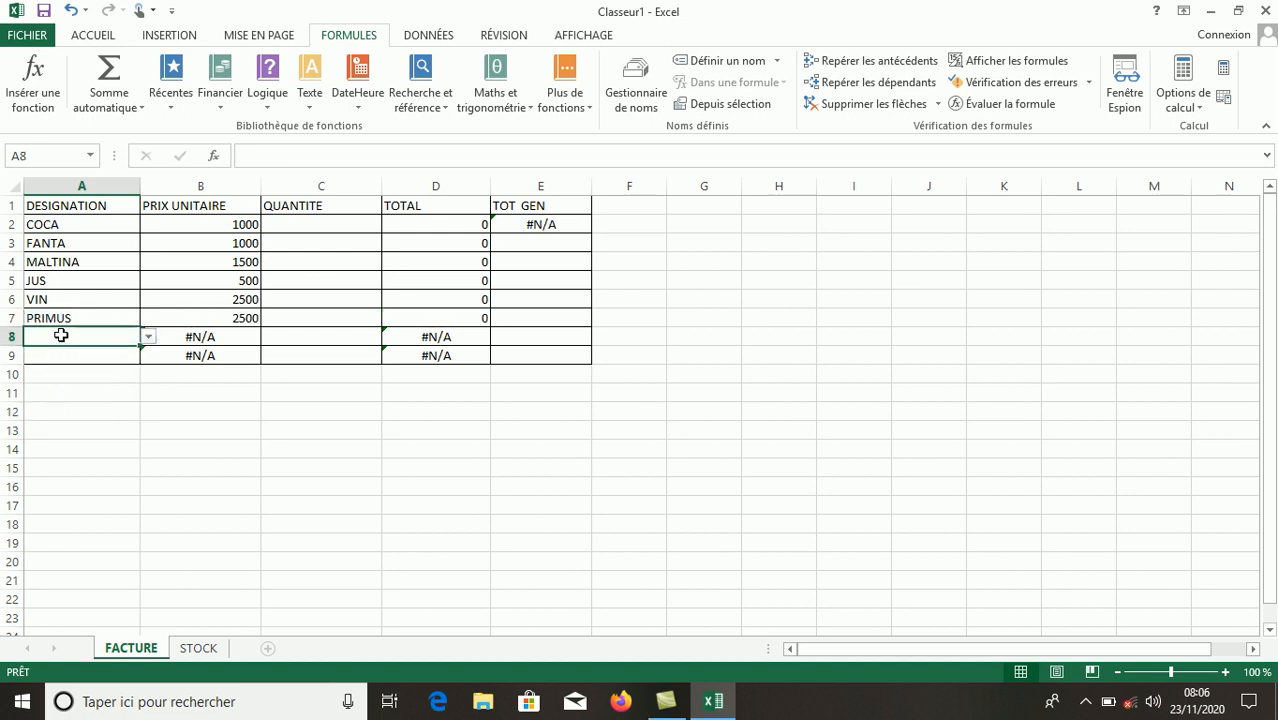
click(148, 337)
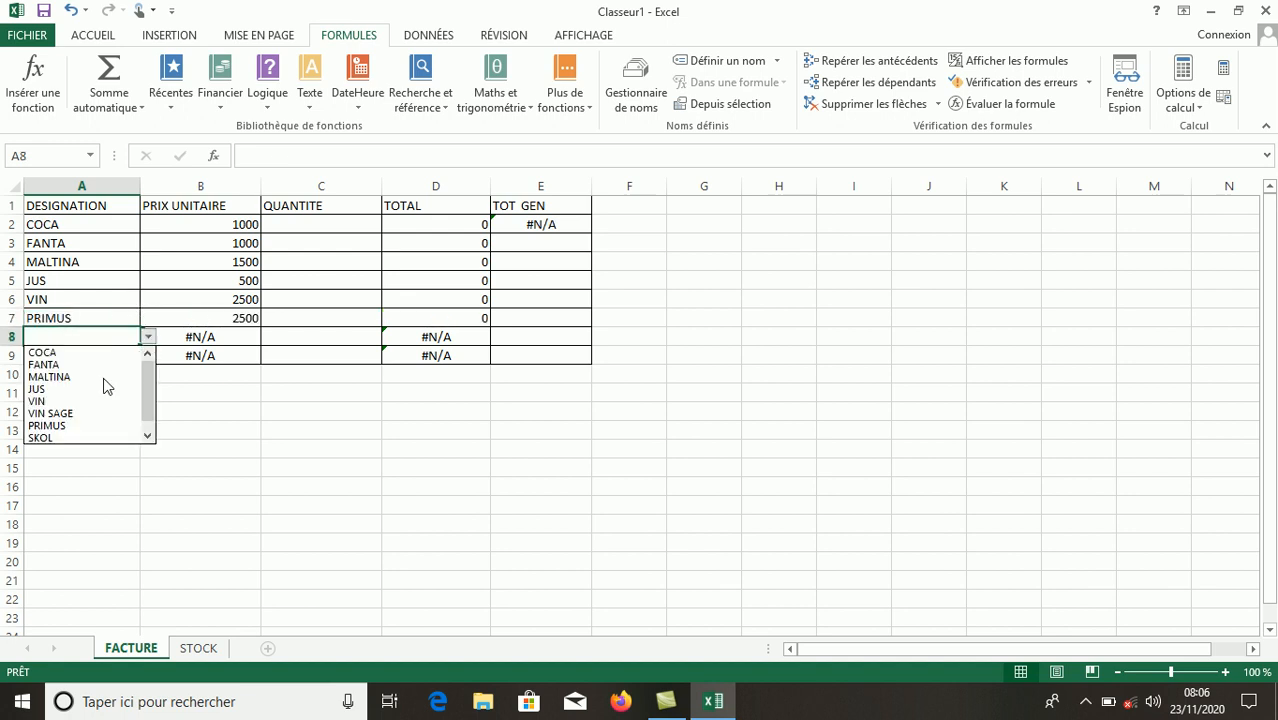
click(55, 439)
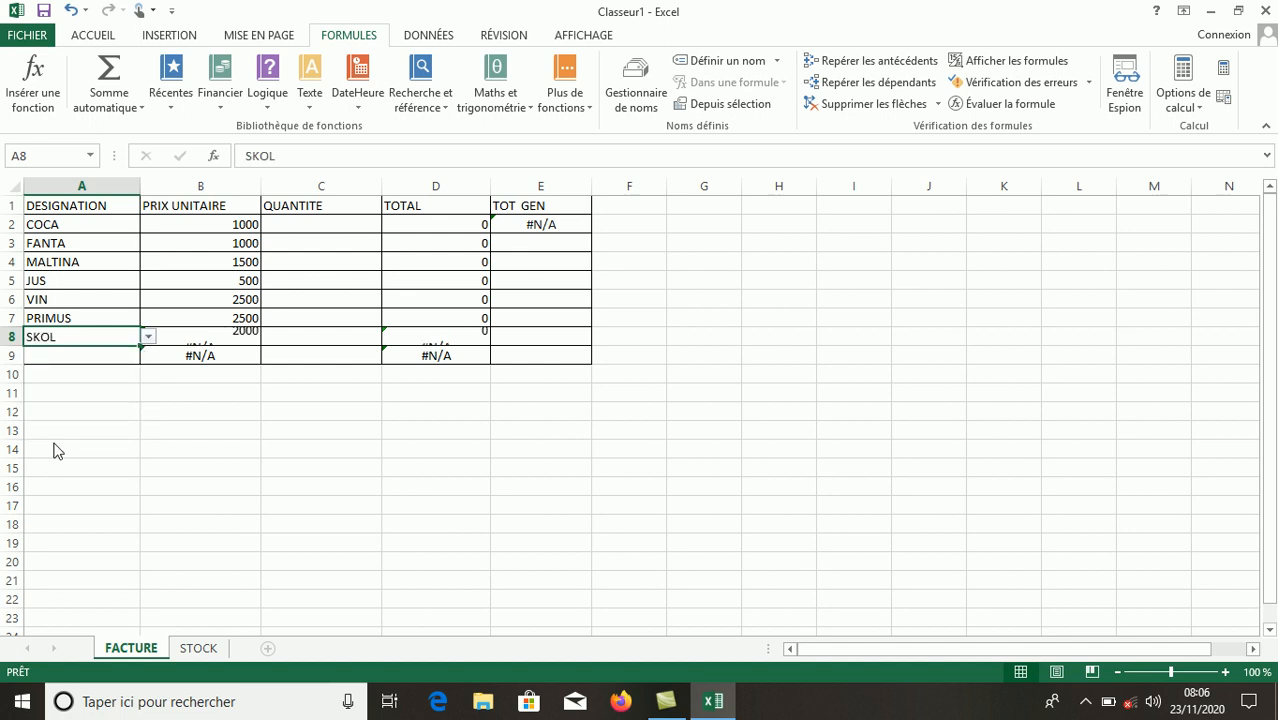
click(114, 359)
click(148, 358)
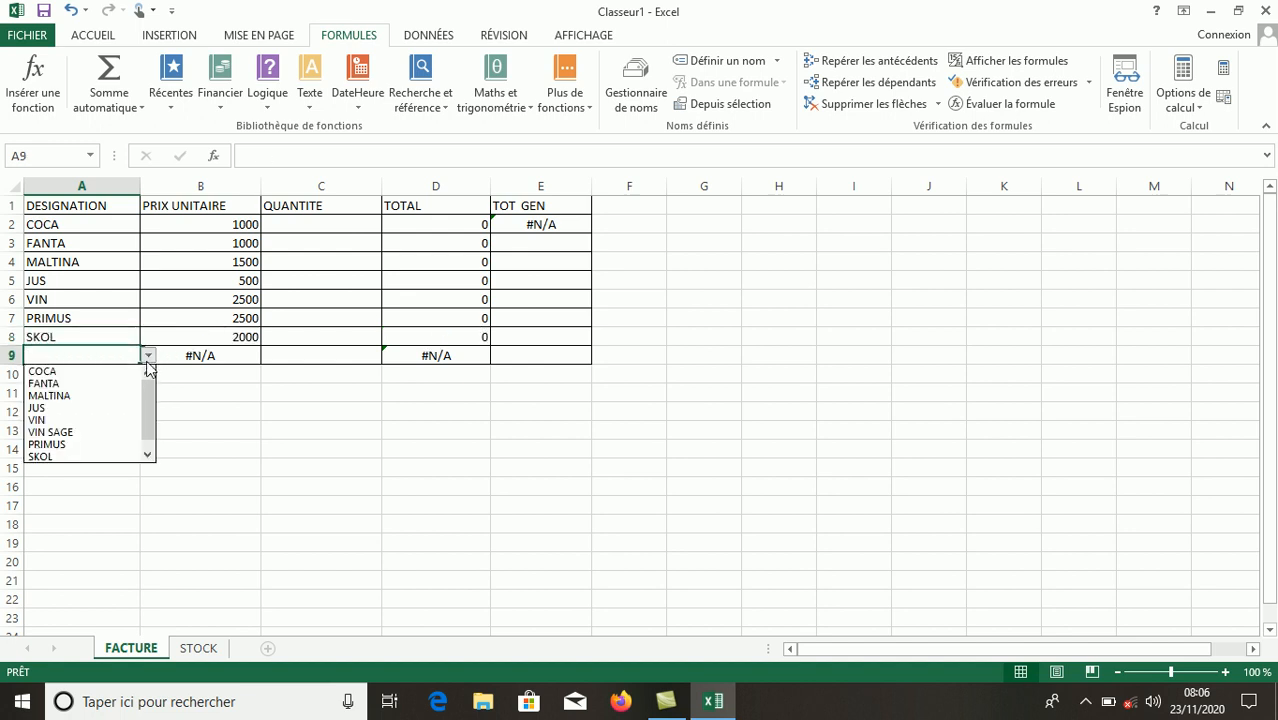
drag(148, 404, 148, 443)
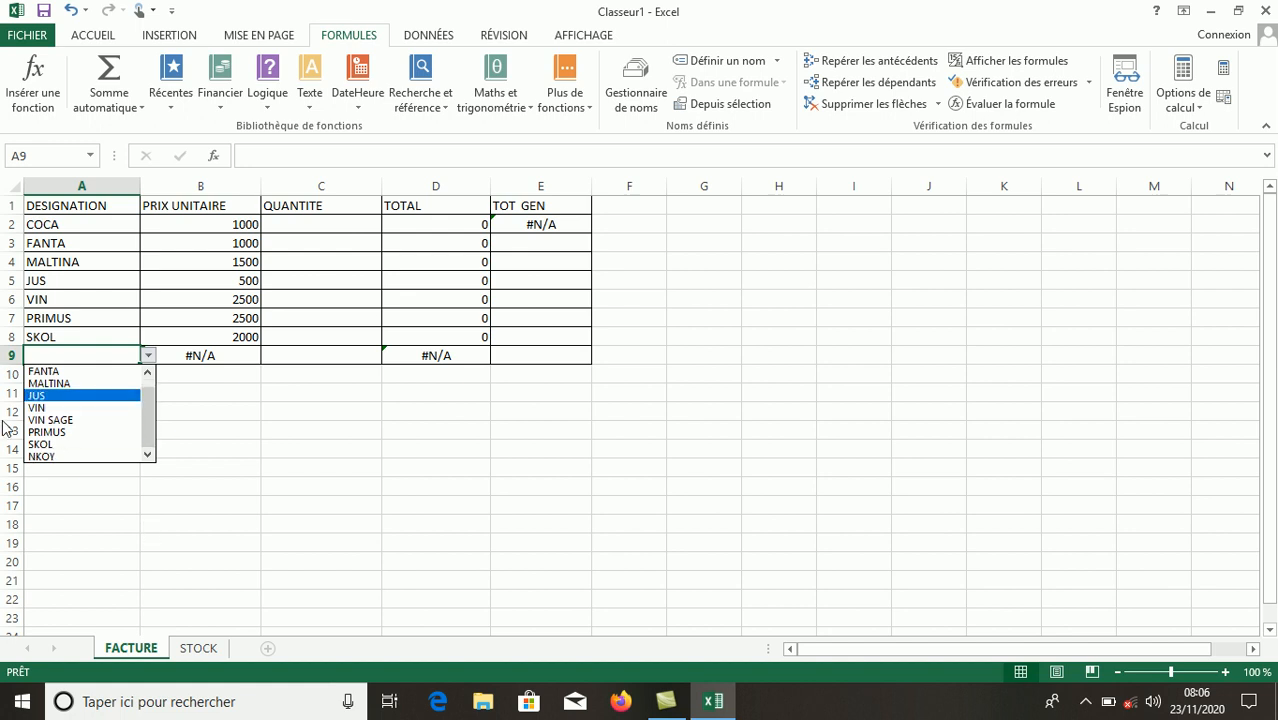
click(40, 457)
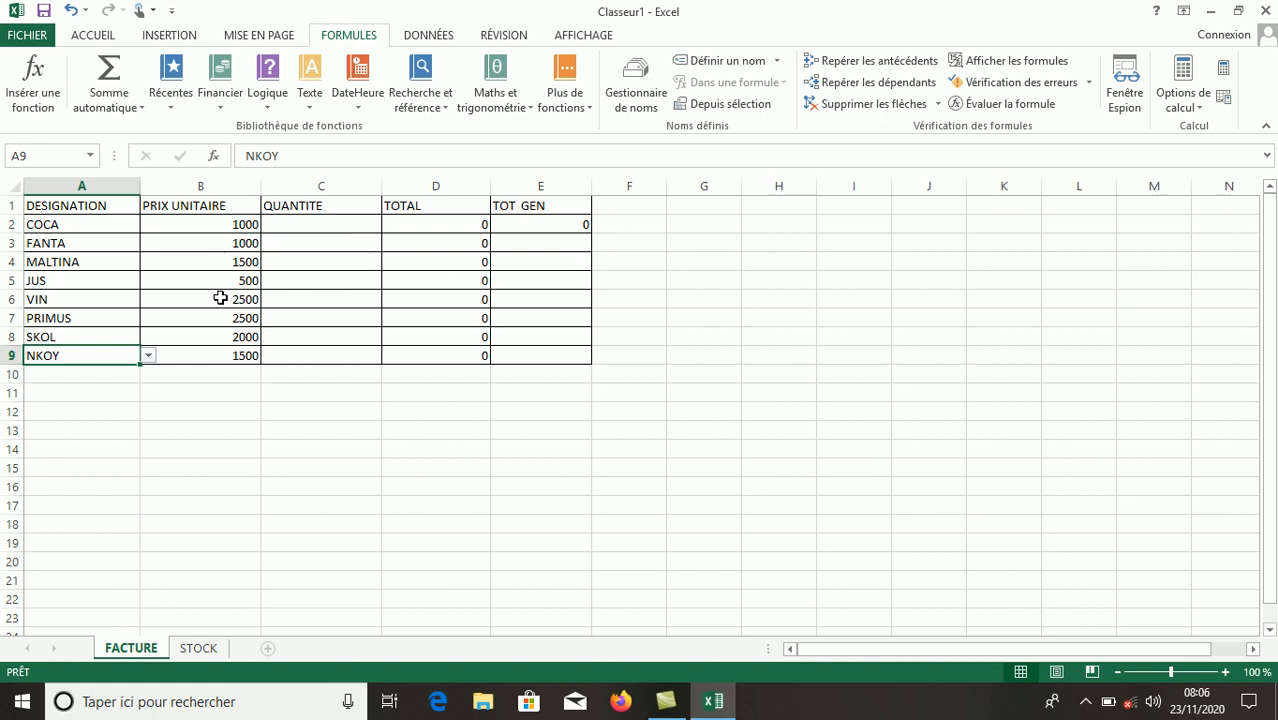
Enter a quantity of 2 for every product in the QUANTITE column, C2 to C9.
click(343, 225)
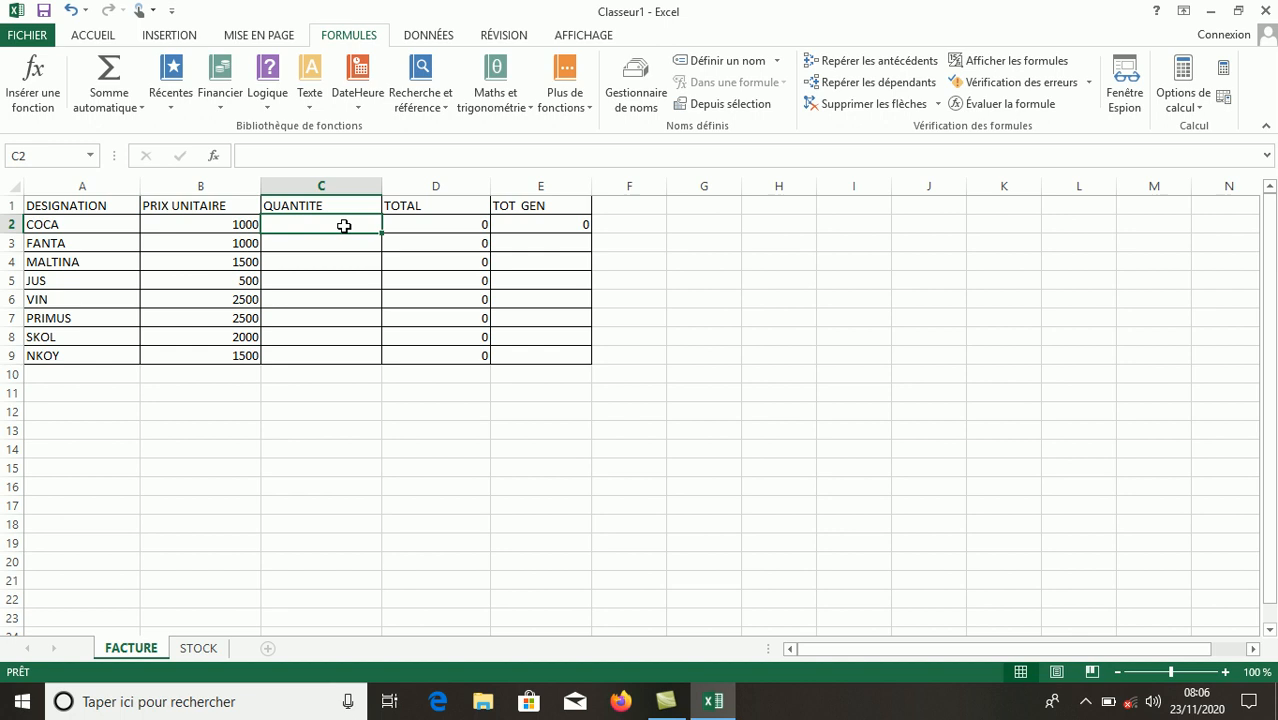
text(2)
key(Return)
text(2)
key(Return)
text(2)
key(Return)
text(2)
key(Return)
text(2)
key(Return)
text(2)
key(Return)
text(2)
key(Return)
text(2)
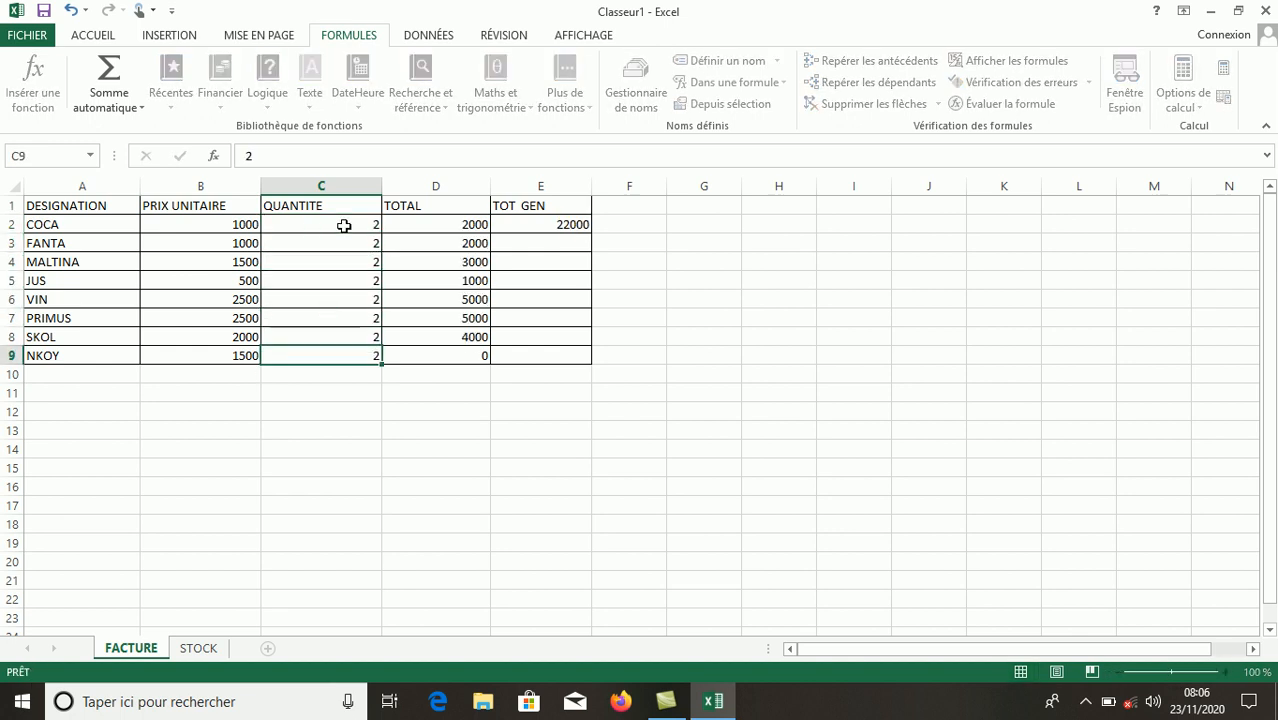
key(Return)
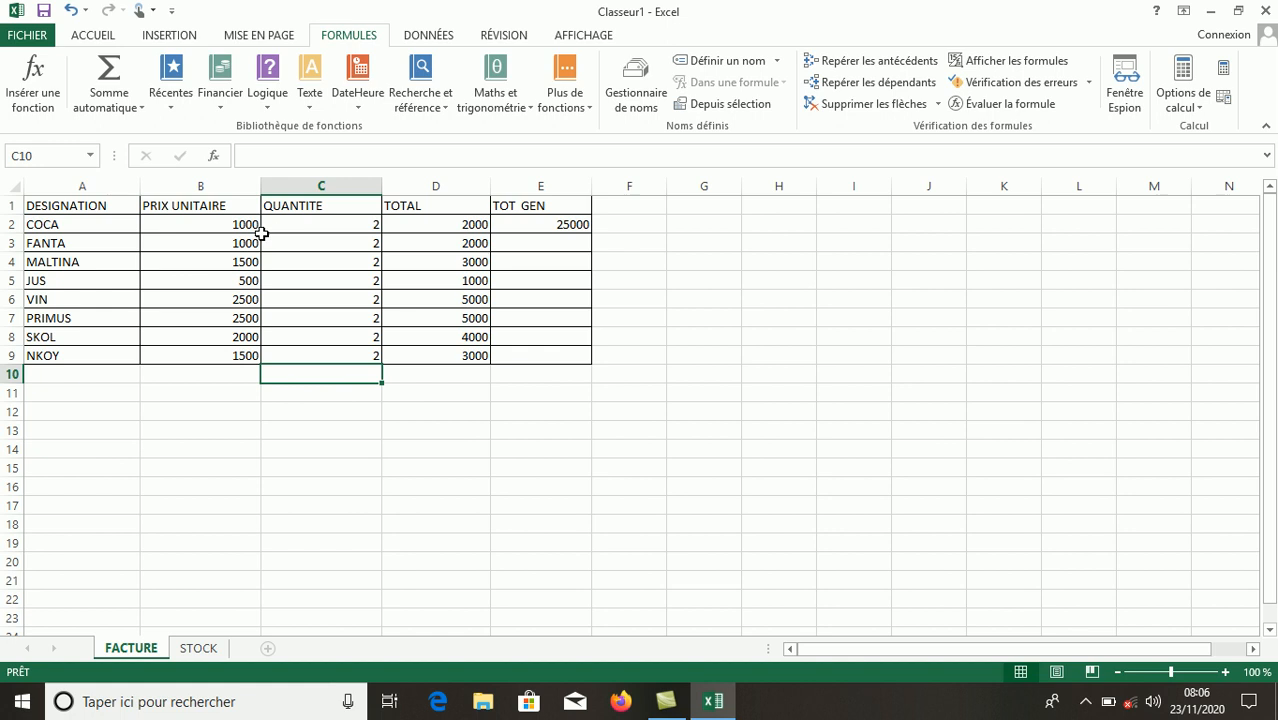
Save the workbook as EXERCICE 2 in the EXERCICE EXCEL folder.
click(15, 40)
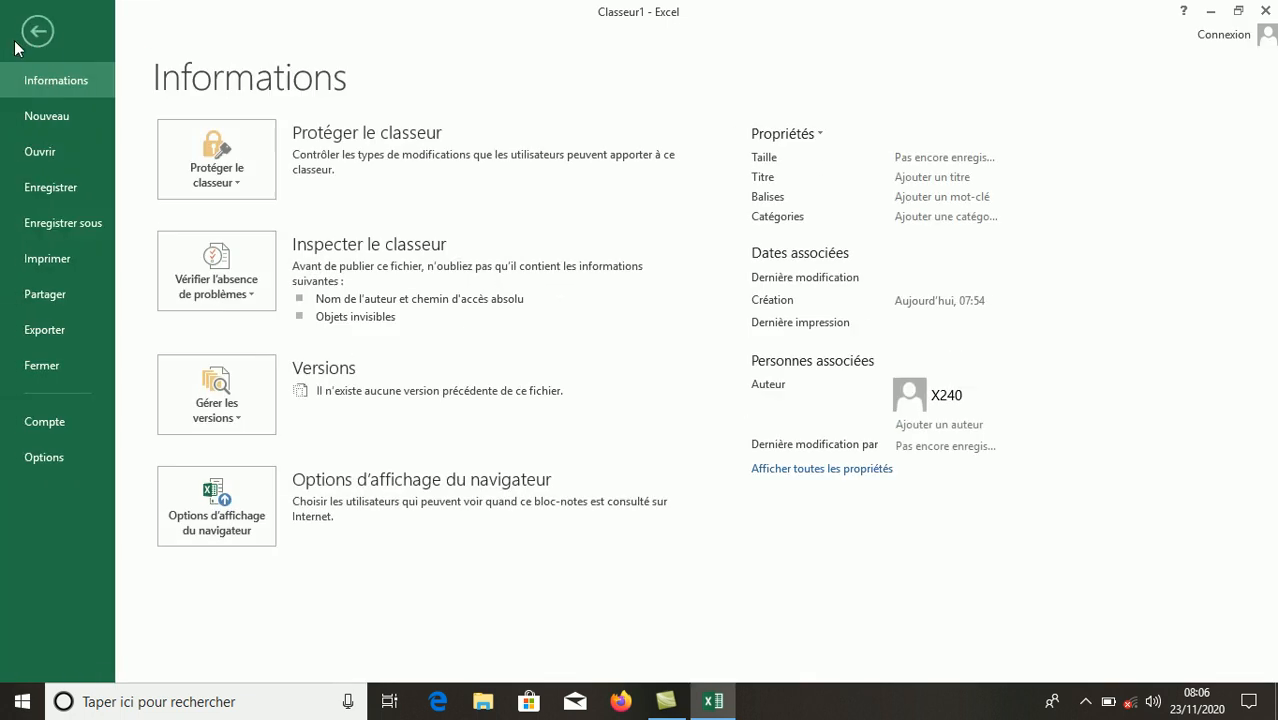
click(41, 231)
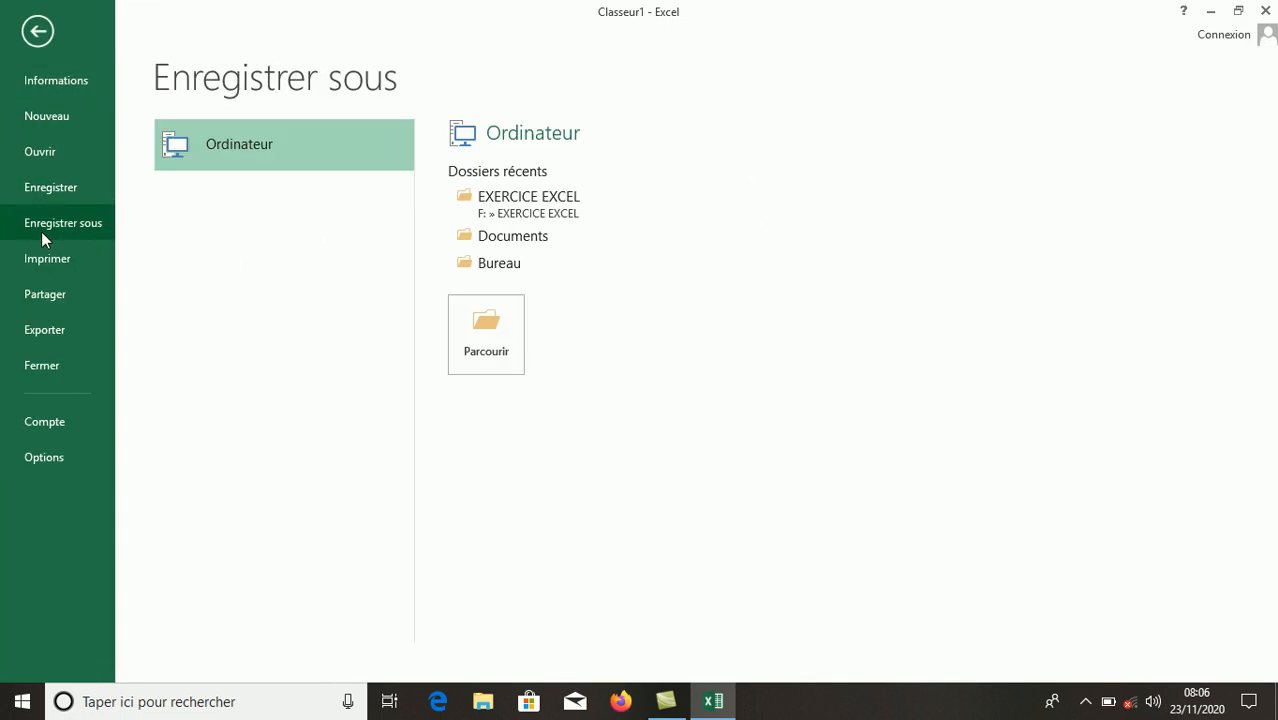
click(488, 209)
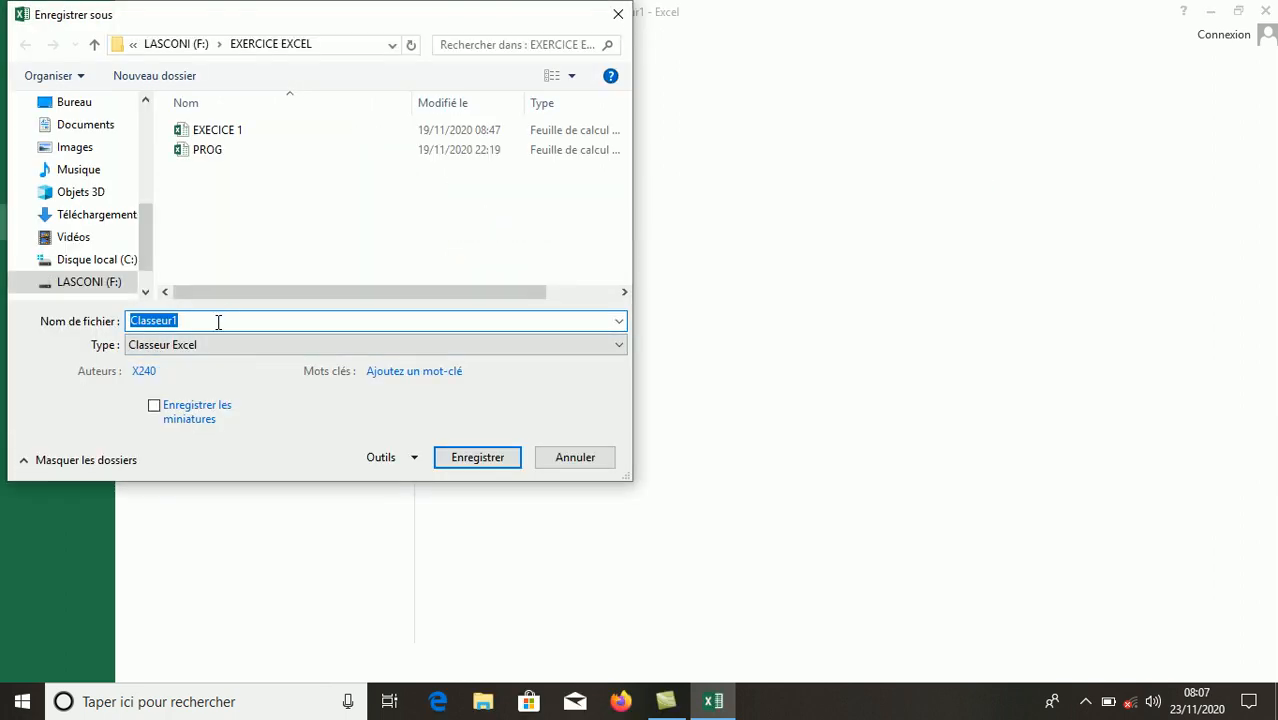
key(BackSpace)
text(EXERCICE 2)
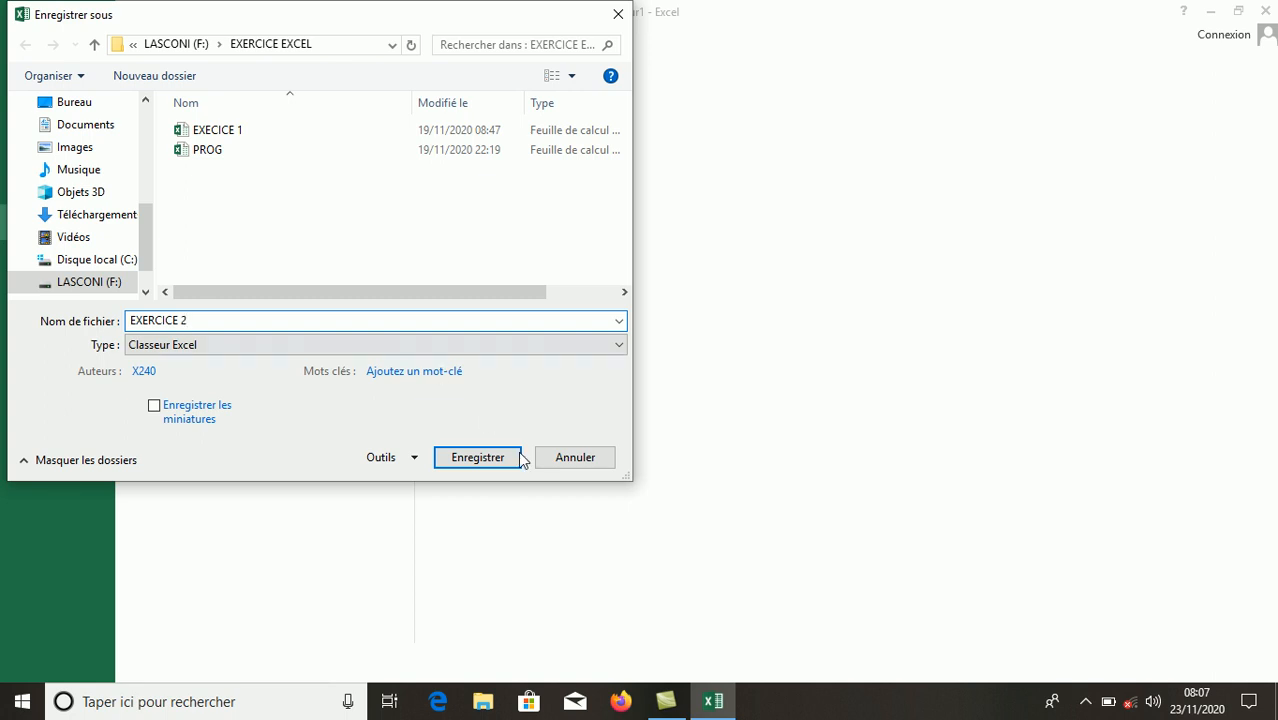
click(480, 462)
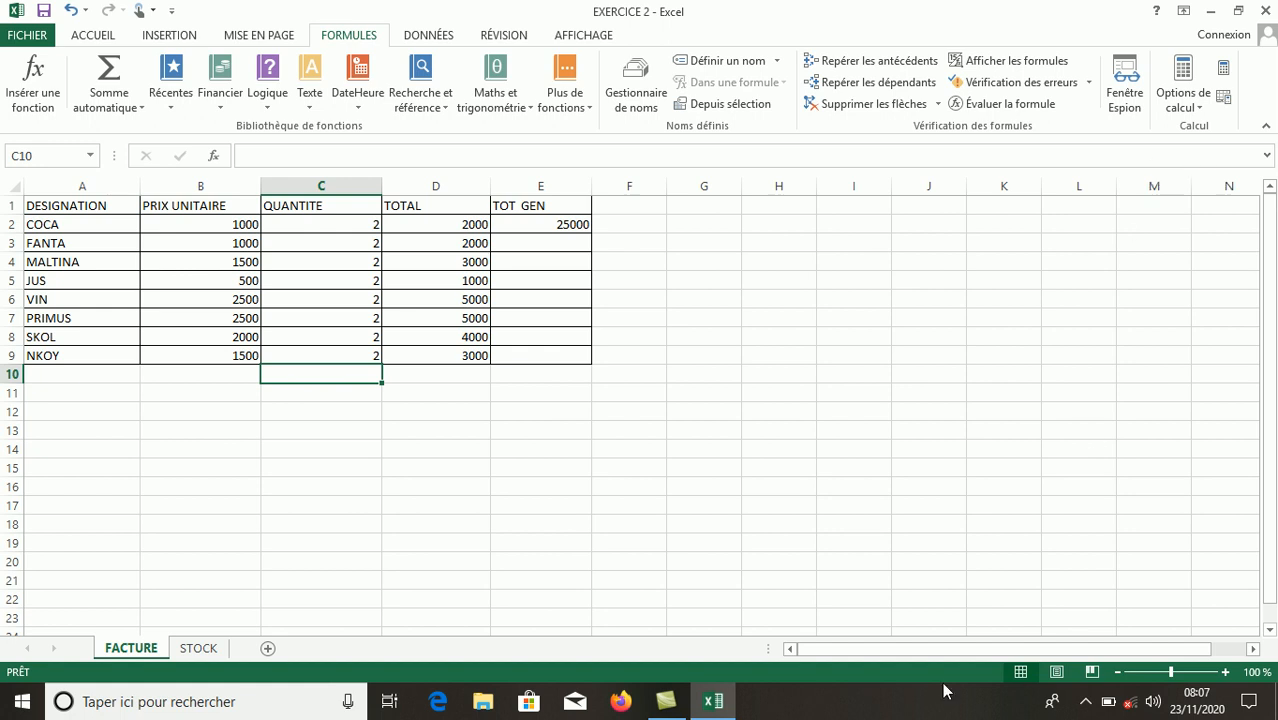
click(1082, 706)
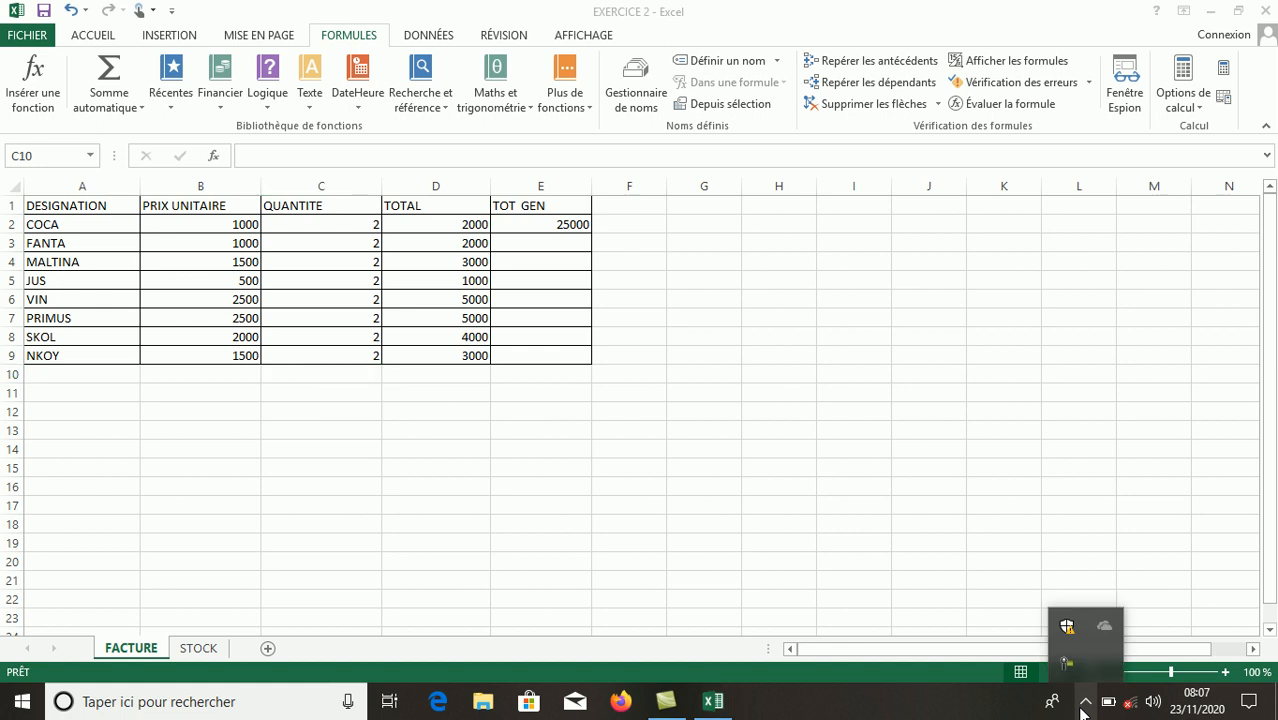
click(1068, 668)
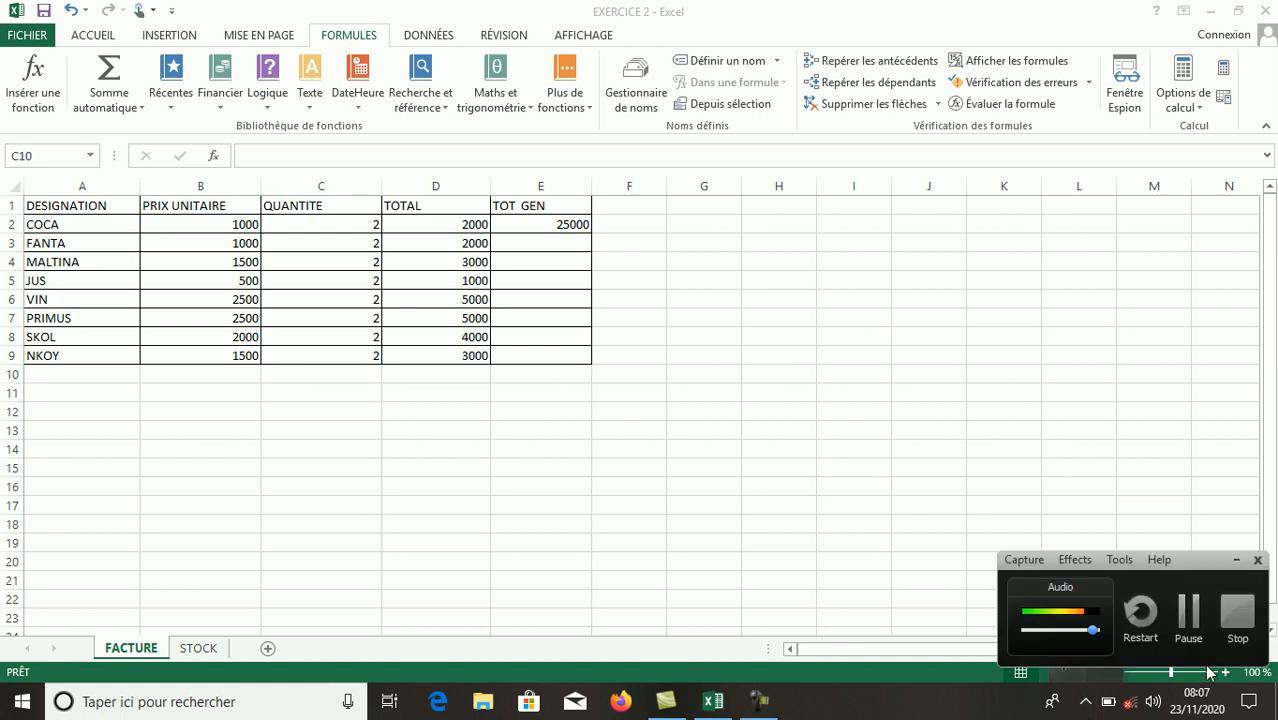